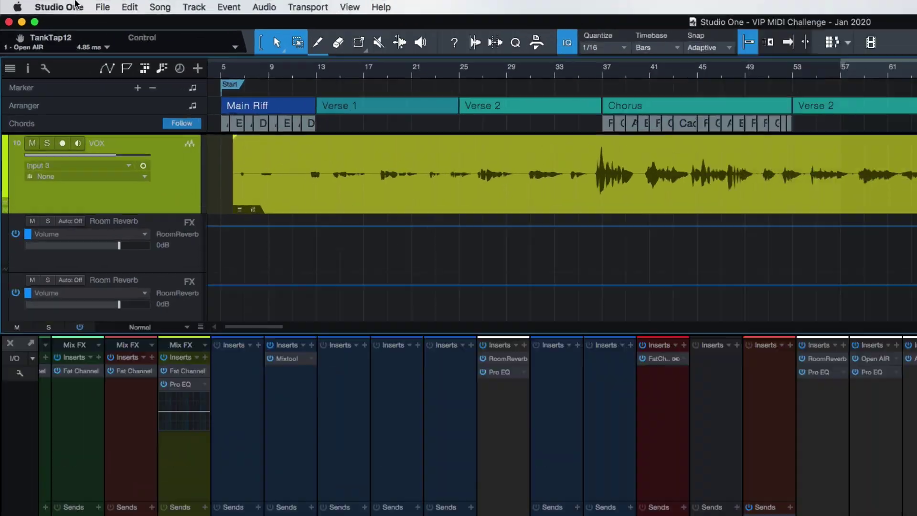
# - Open Studio One Preferences and keep English as the interface language
pyautogui.click(40, 4)
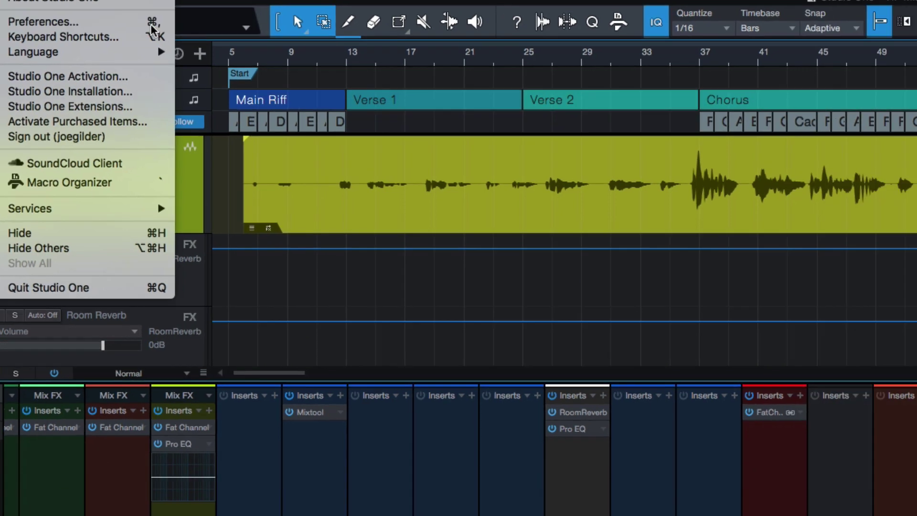
pyautogui.click(215, 62)
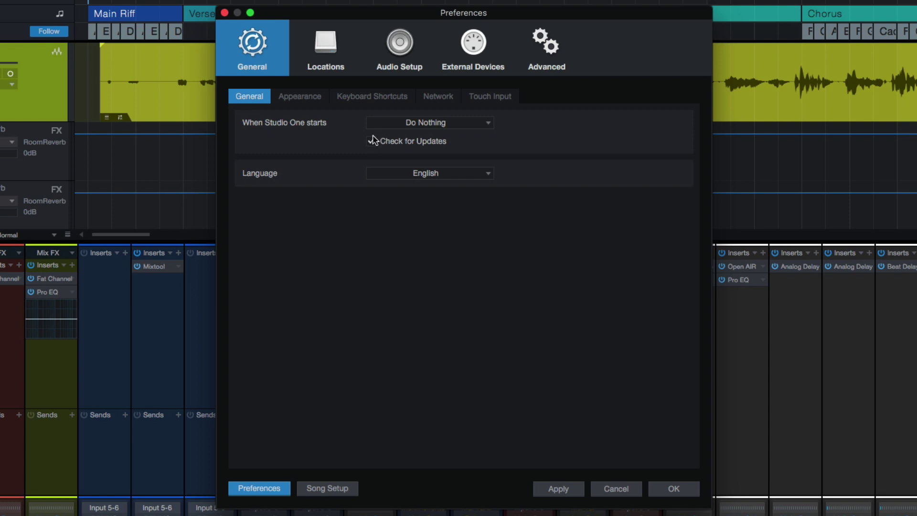
pyautogui.click(437, 173)
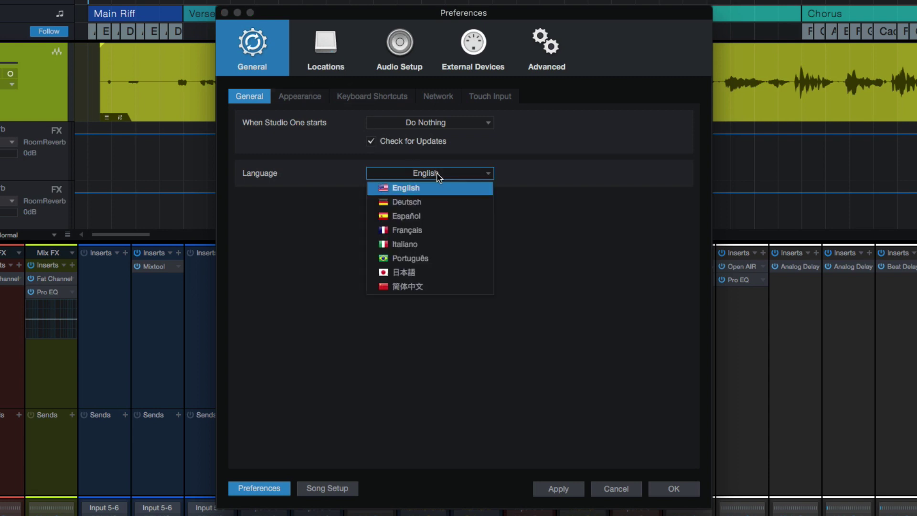
pyautogui.click(563, 225)
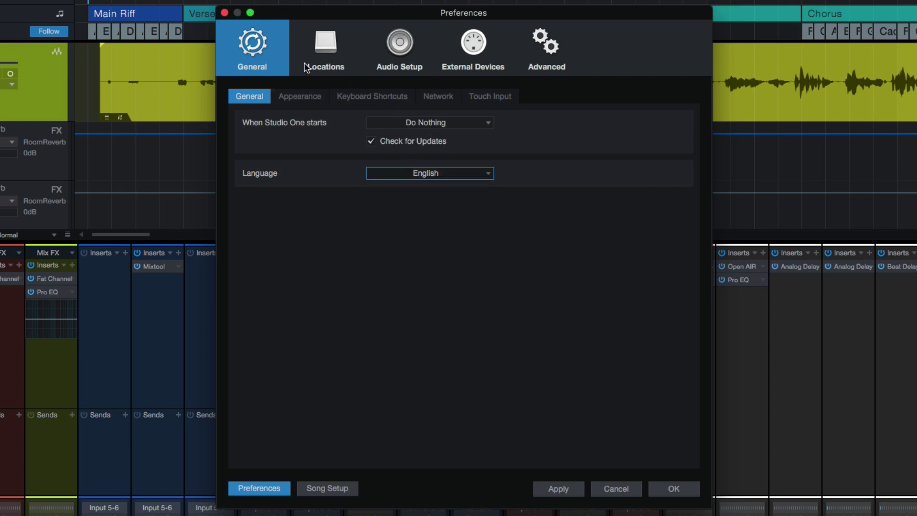
# - Try hue shift 290 and luminance 100%, ending at hue shift 360 and luminance -100%
pyautogui.click(299, 95)
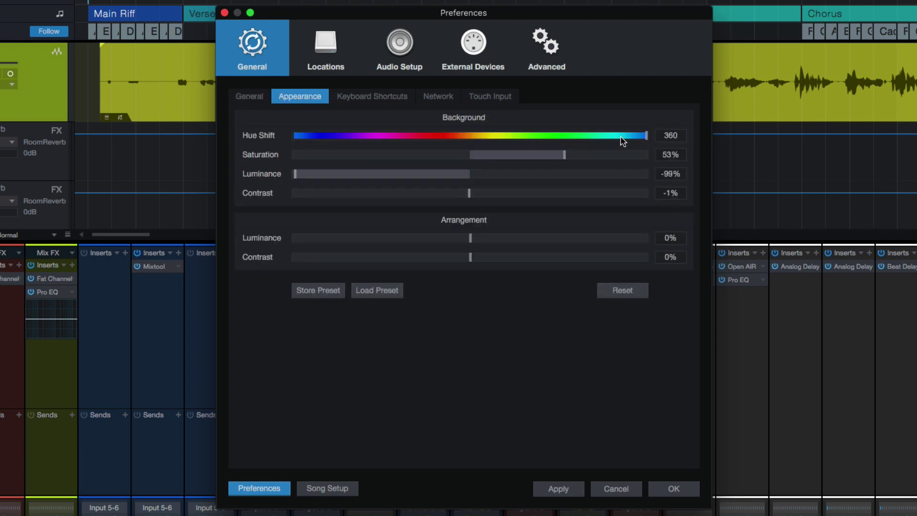
pyautogui.moveTo(641, 137); pyautogui.dragTo(578, 136)
pyautogui.moveTo(296, 135); pyautogui.dragTo(730, 136)
pyautogui.moveTo(331, 175); pyautogui.dragTo(713, 208)
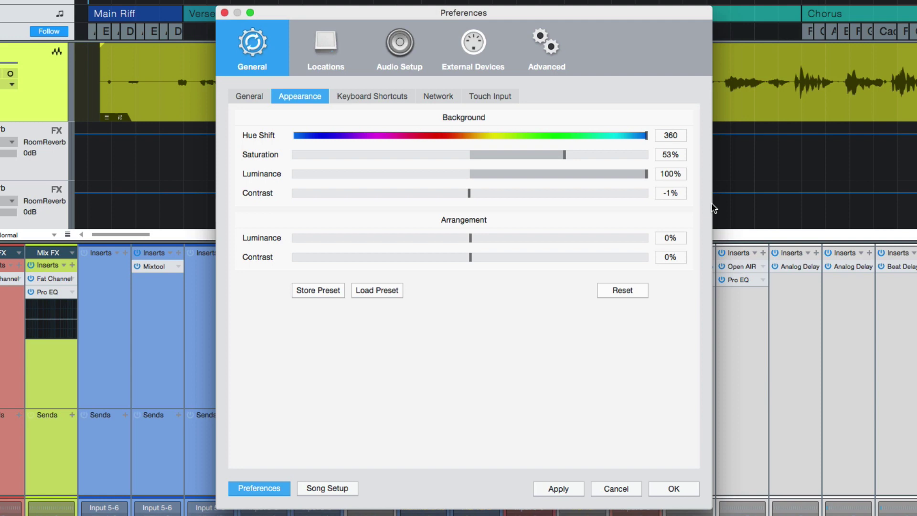
pyautogui.moveTo(597, 174); pyautogui.dragTo(249, 179)
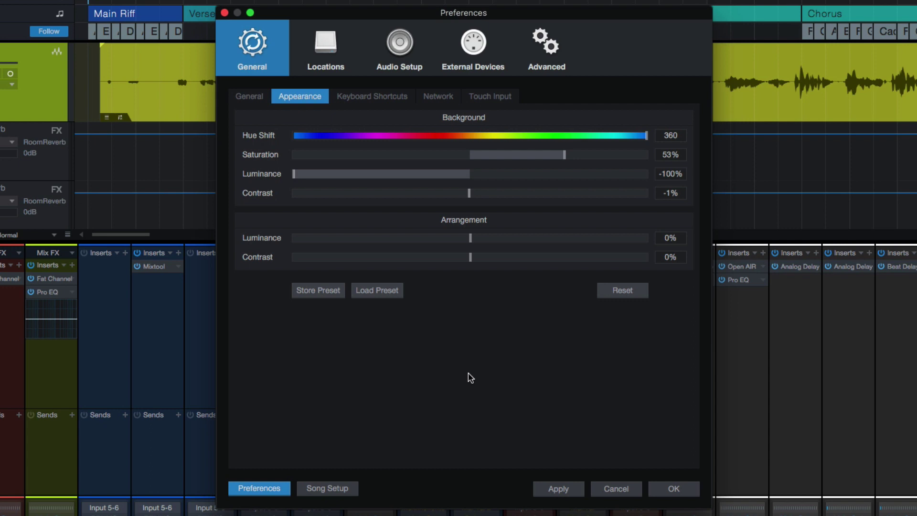
# - Browse the Keyboard Shortcuts list, inspecting the Delete Undo History shortcut
pyautogui.click(361, 100)
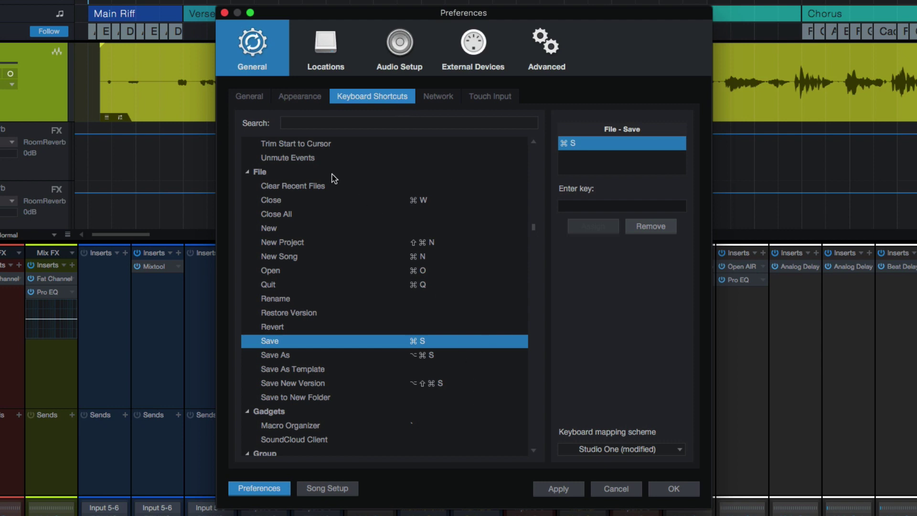
pyautogui.scroll(-10, 421, 234)
pyautogui.scroll(-20, 421, 234)
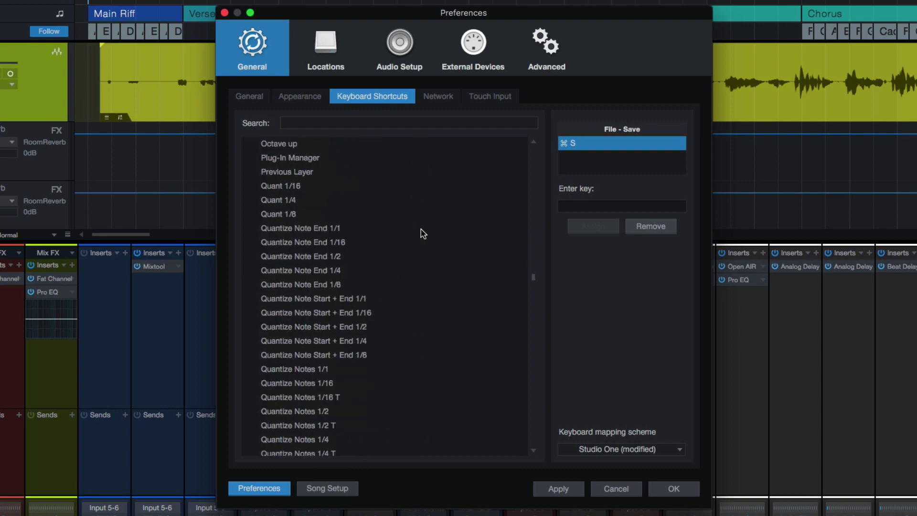
pyautogui.scroll(20, 421, 234)
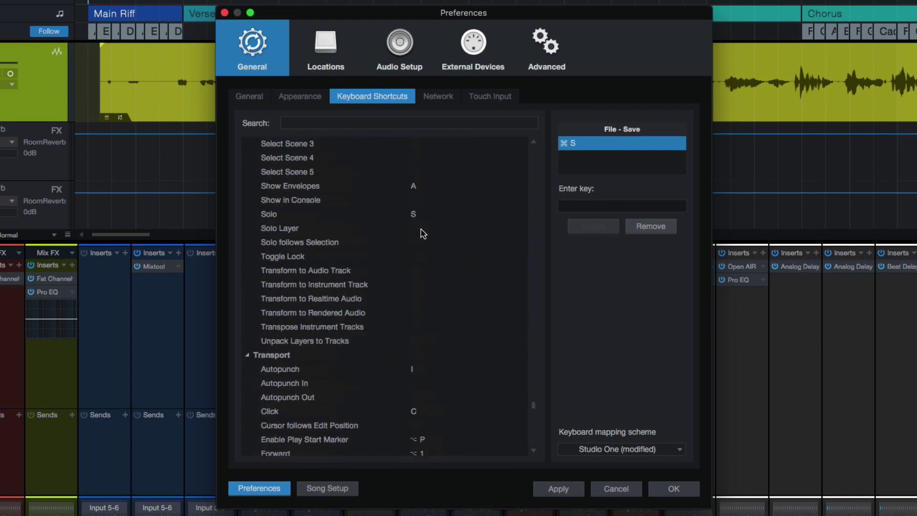
pyautogui.scroll(15, 420, 232)
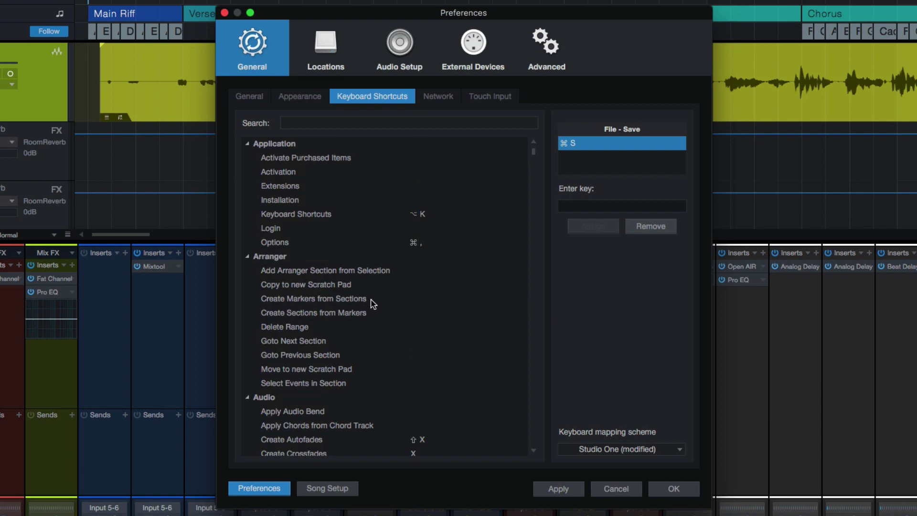
pyautogui.scroll(-20, 359, 248)
pyautogui.scroll(2, 360, 247)
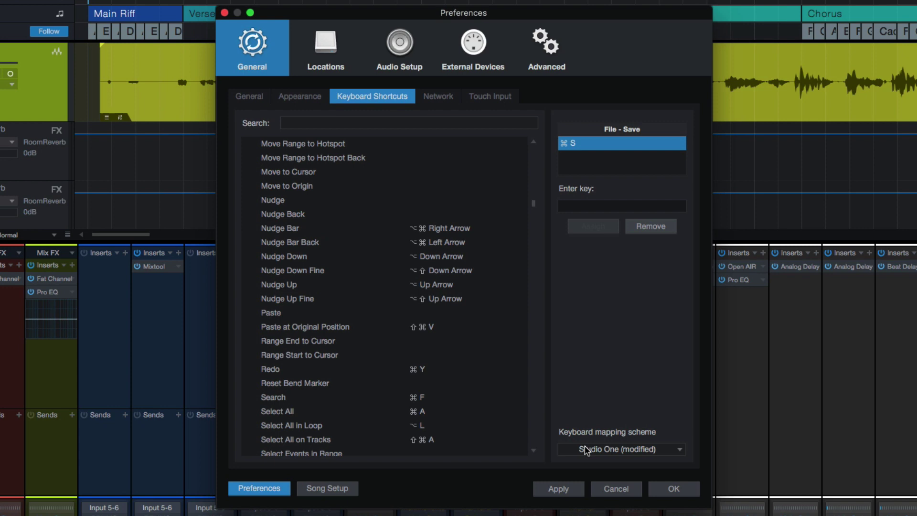
pyautogui.scroll(10, 299, 207)
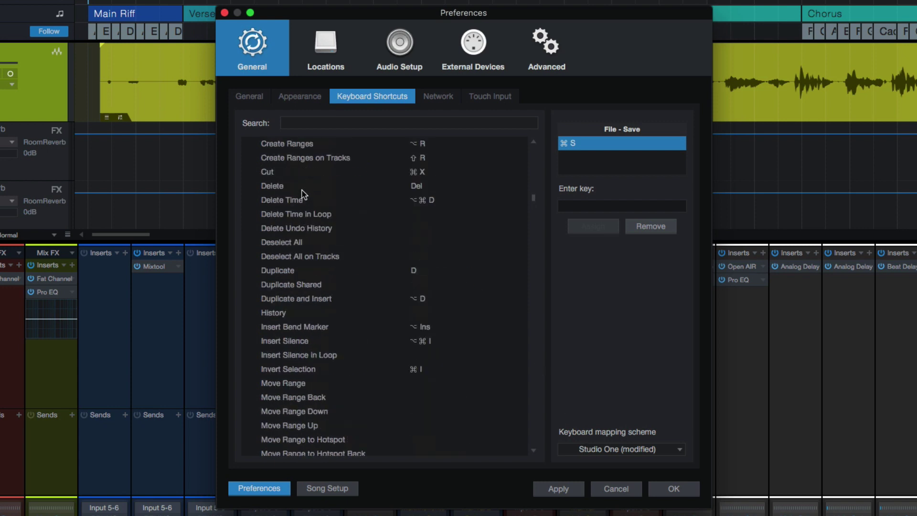
pyautogui.click(293, 227)
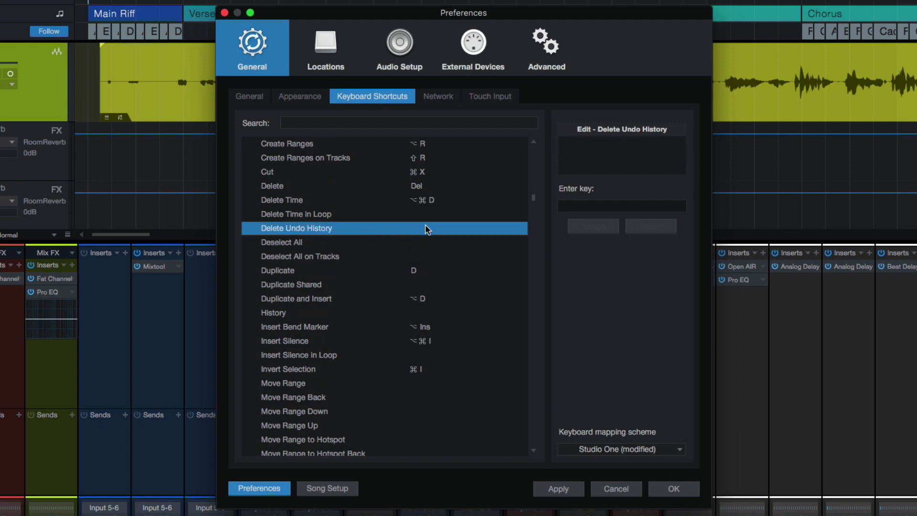
pyautogui.scroll(-15, 306, 276)
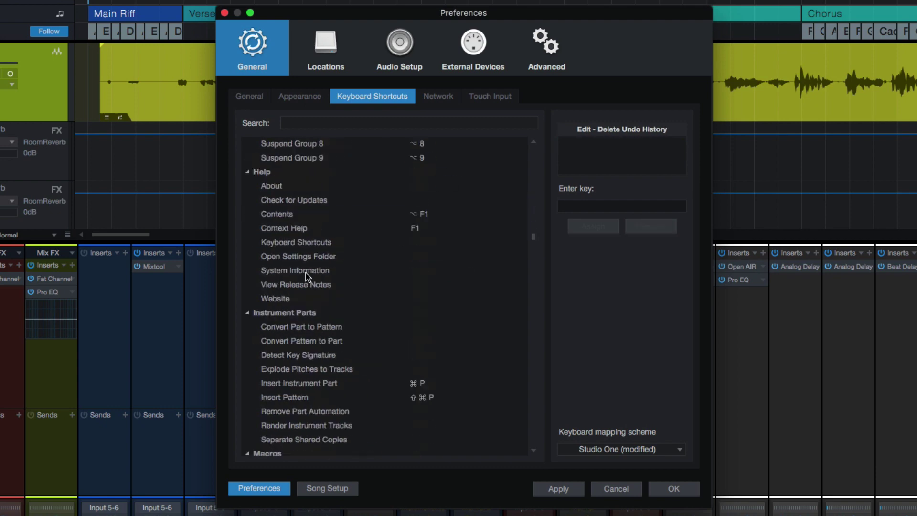
pyautogui.scroll(-20, 306, 276)
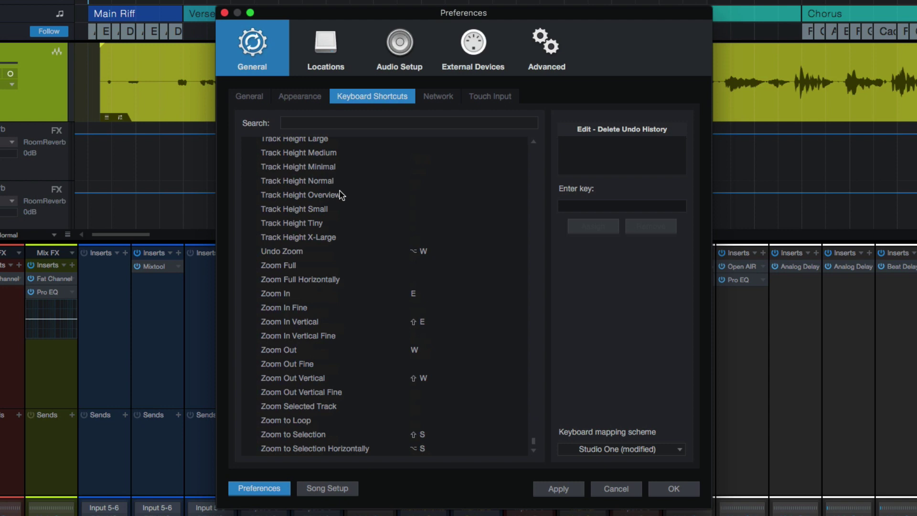
# - Filter shortcuts by 'record', select Transport Record and review the mapping scheme list
pyautogui.click(364, 122)
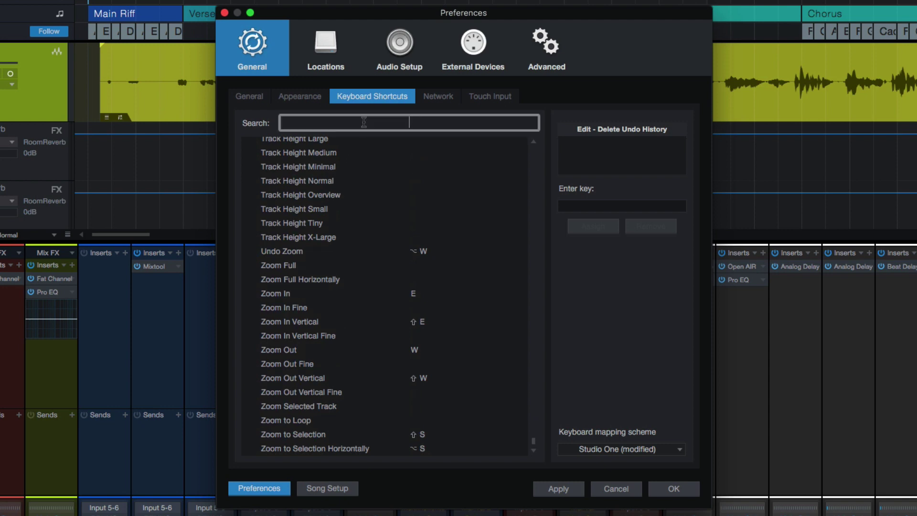
pyautogui.write('record')
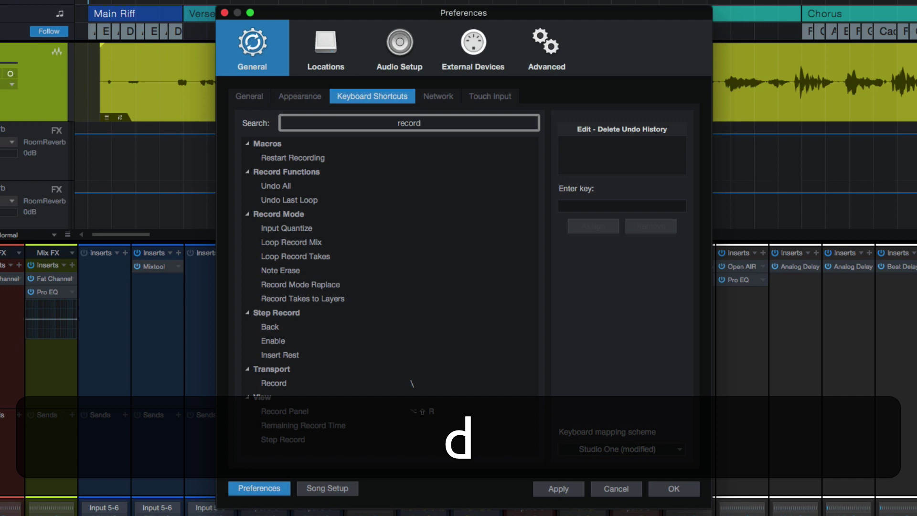
pyautogui.click(294, 383)
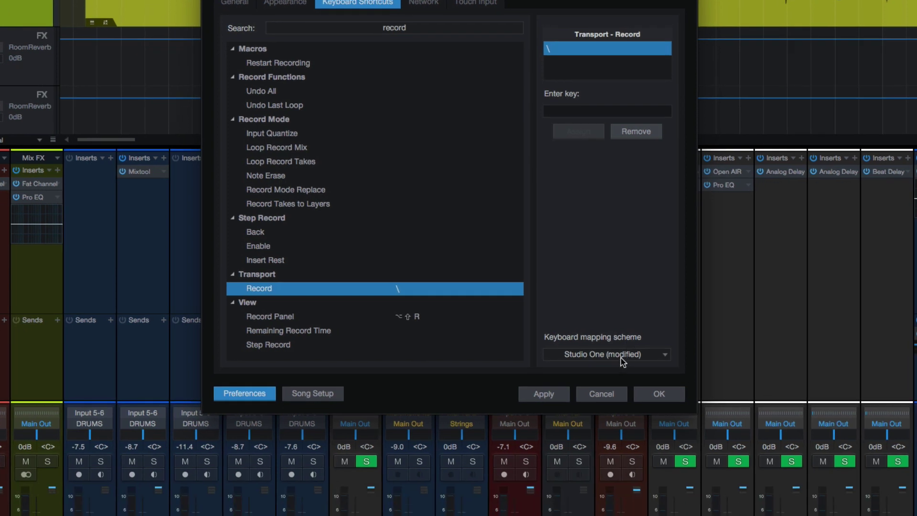
pyautogui.click(619, 450)
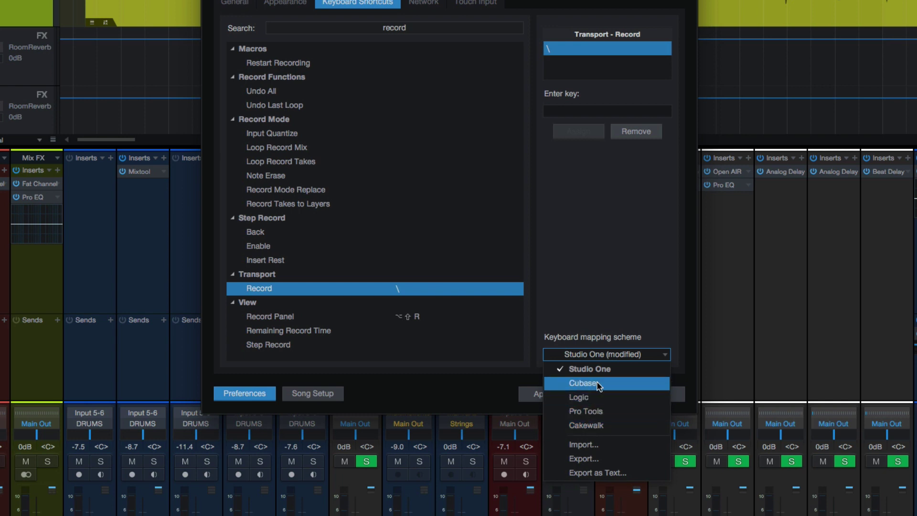
pyautogui.click(603, 282)
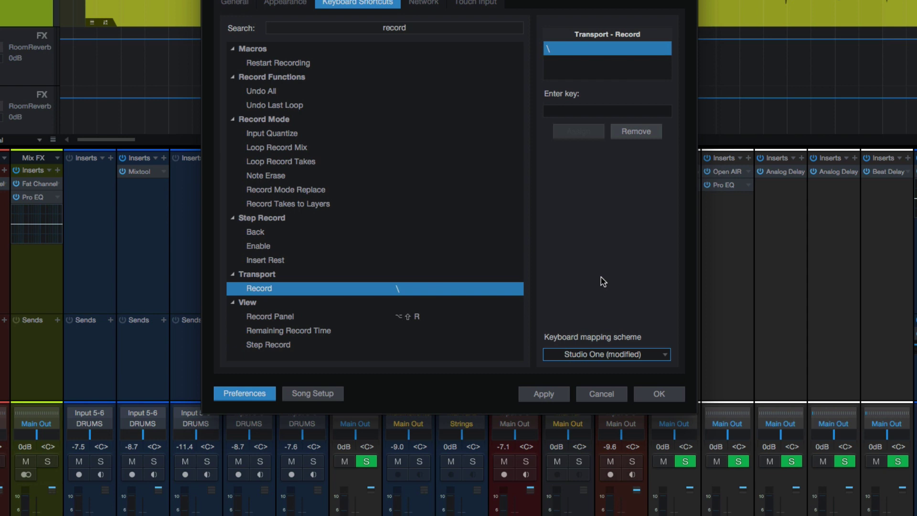
pyautogui.click(616, 355)
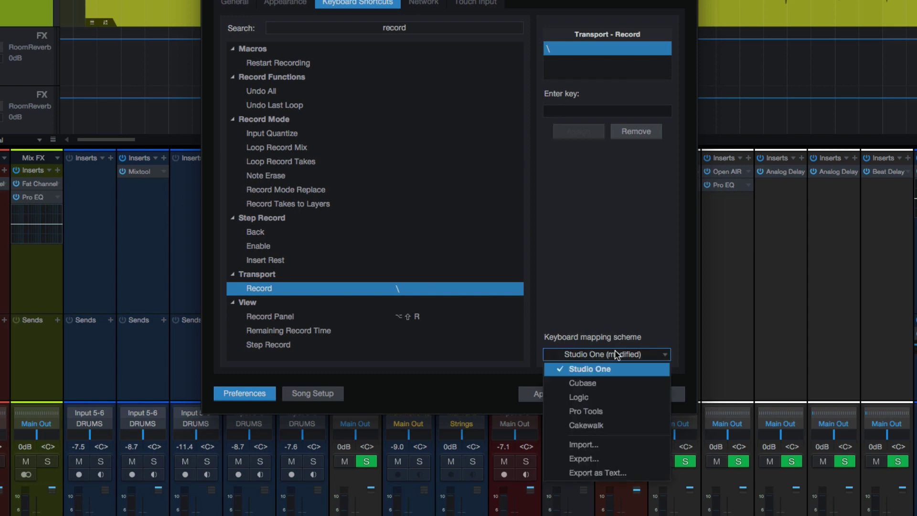
pyautogui.click(621, 249)
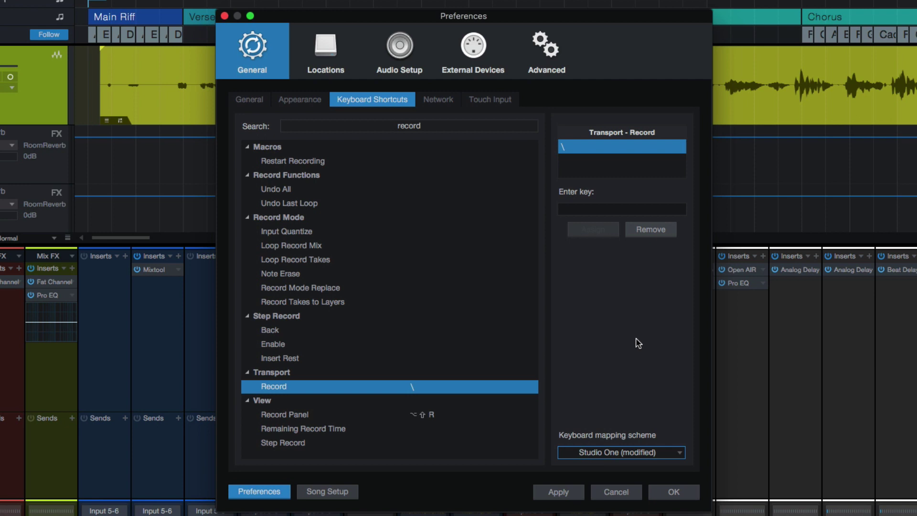
# - Check the Network and Touch Input pages, then go to Locations, answering the apply-changes prompt
pyautogui.click(448, 106)
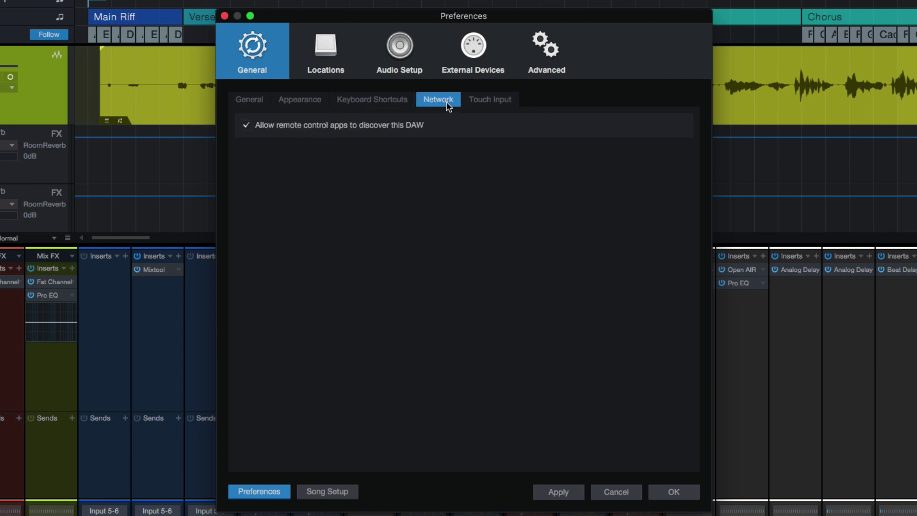
pyautogui.click(483, 109)
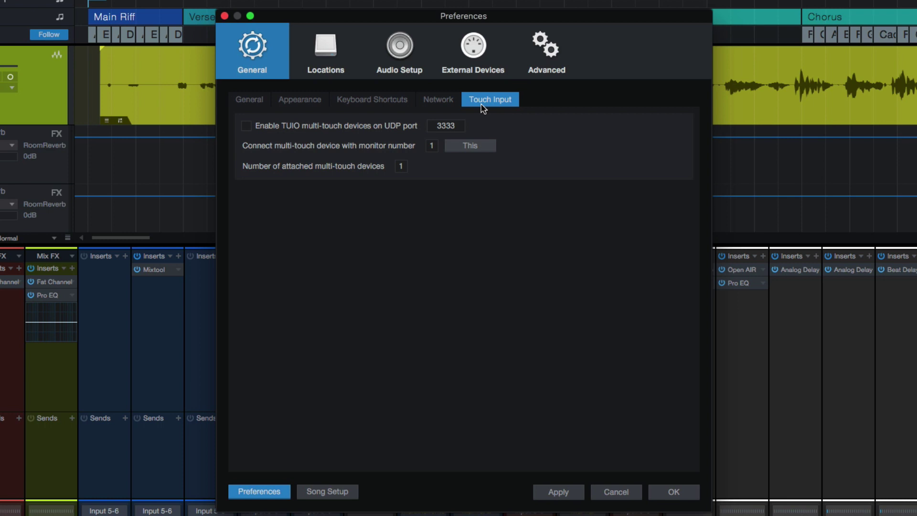
pyautogui.click(336, 47)
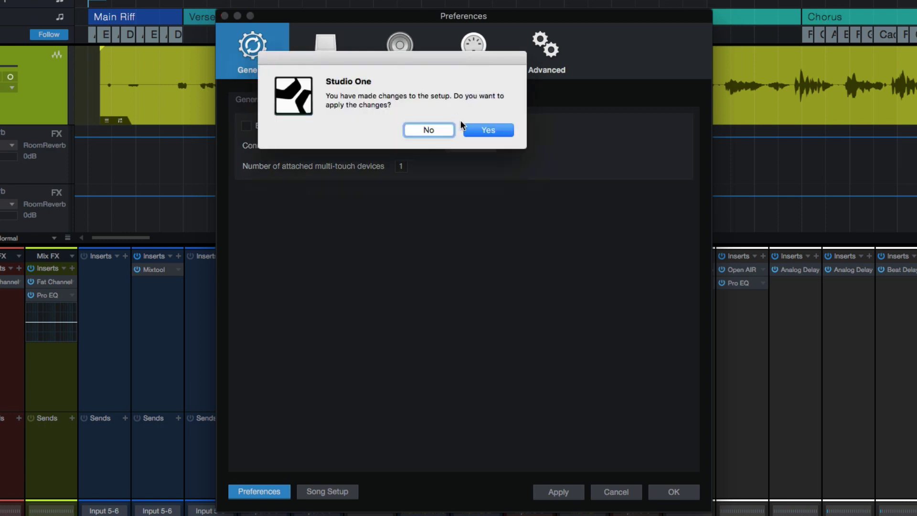
pyautogui.click(472, 130)
# - Switch from the File Types list to the Locations User Data page
pyautogui.click(297, 100)
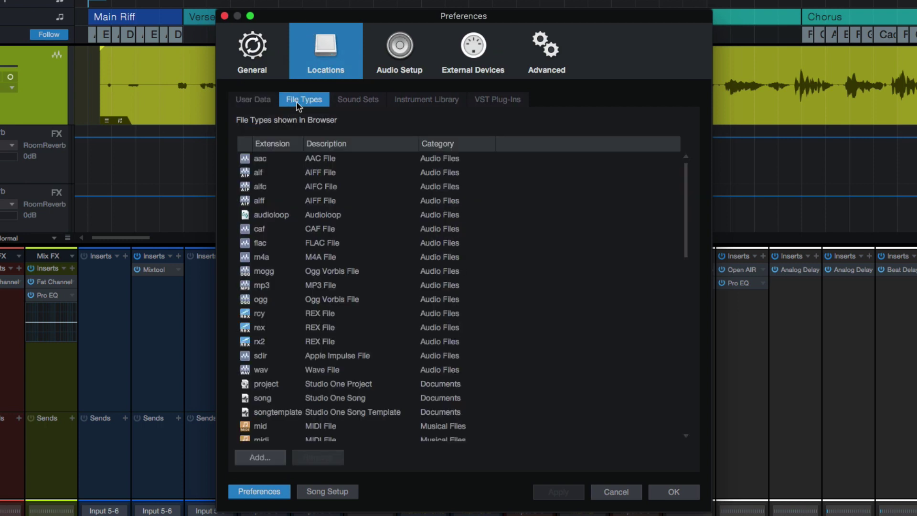
pyautogui.click(262, 102)
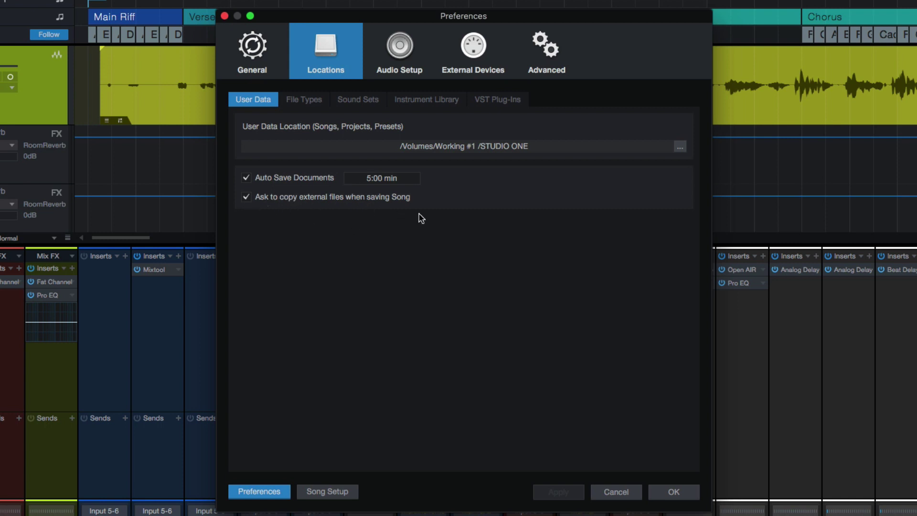
pyautogui.click(247, 198)
pyautogui.click(246, 198)
# - Browse Songs > Broken Temples > Media in the folder chooser, then cancel unchanged
pyautogui.click(677, 147)
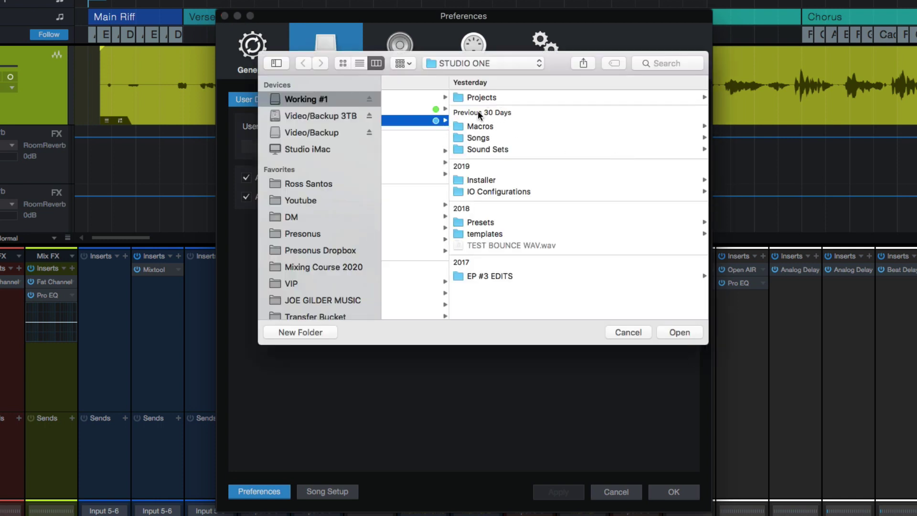
pyautogui.doubleClick(477, 138)
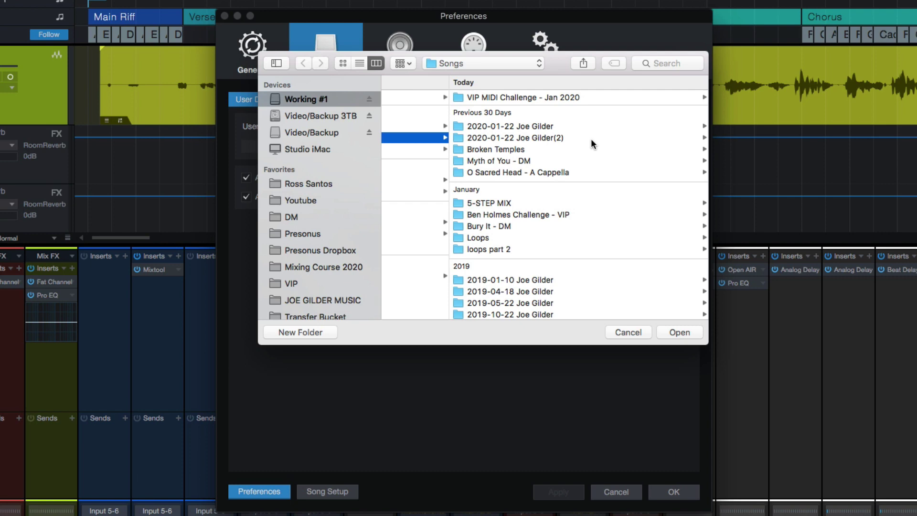
pyautogui.doubleClick(504, 148)
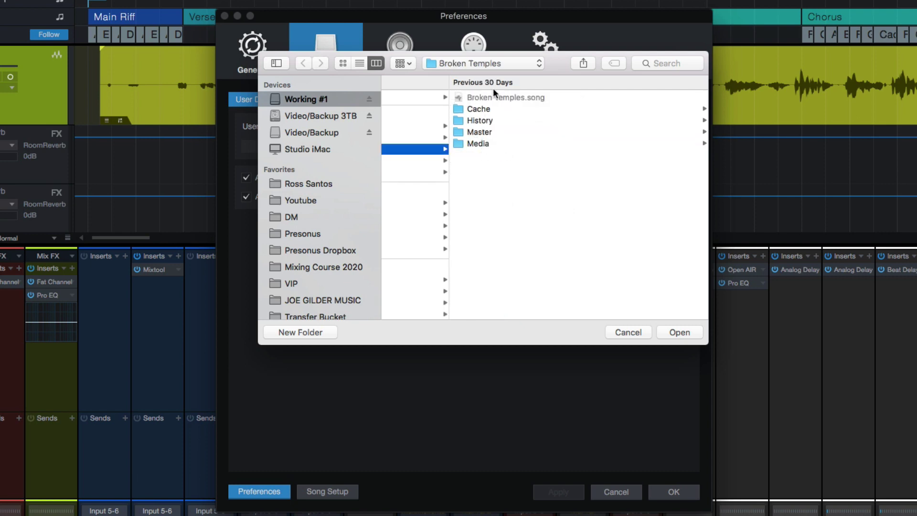
pyautogui.doubleClick(497, 145)
pyautogui.scroll(-2, 500, 182)
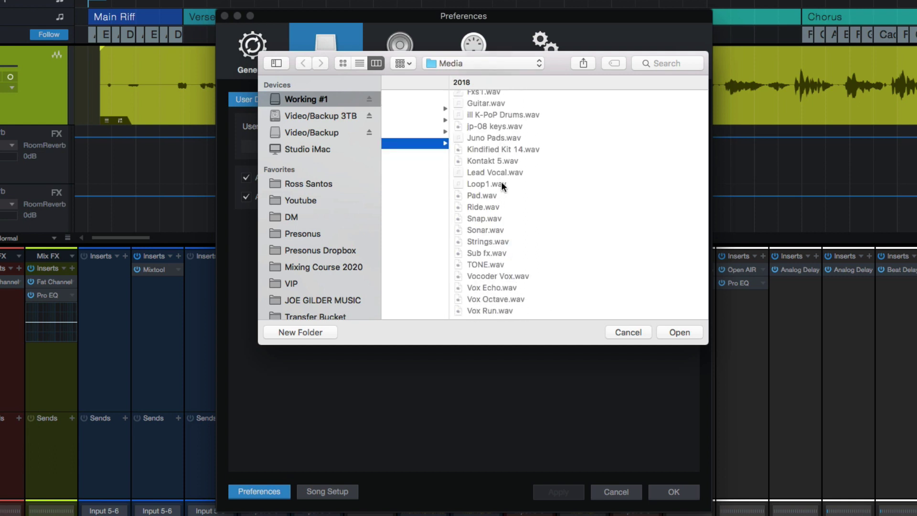
pyautogui.scroll(5, 493, 189)
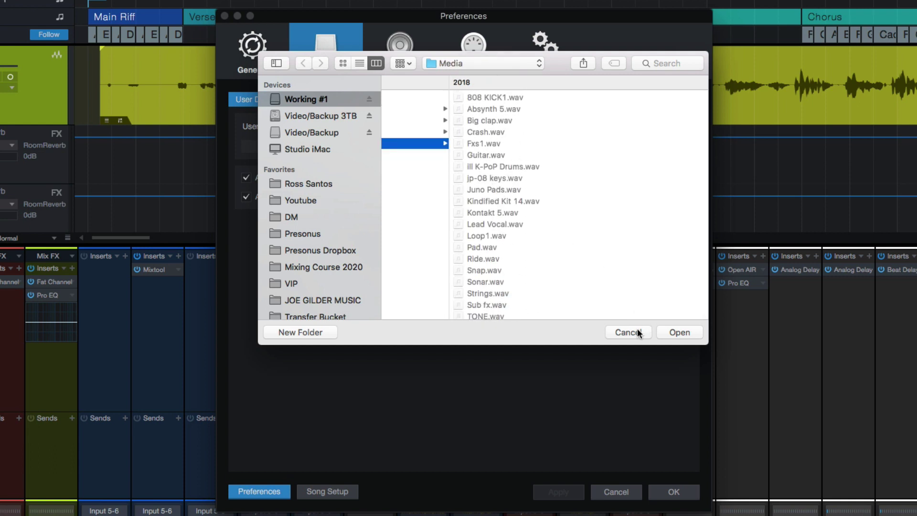
pyautogui.hscroll(-5, 437, 145)
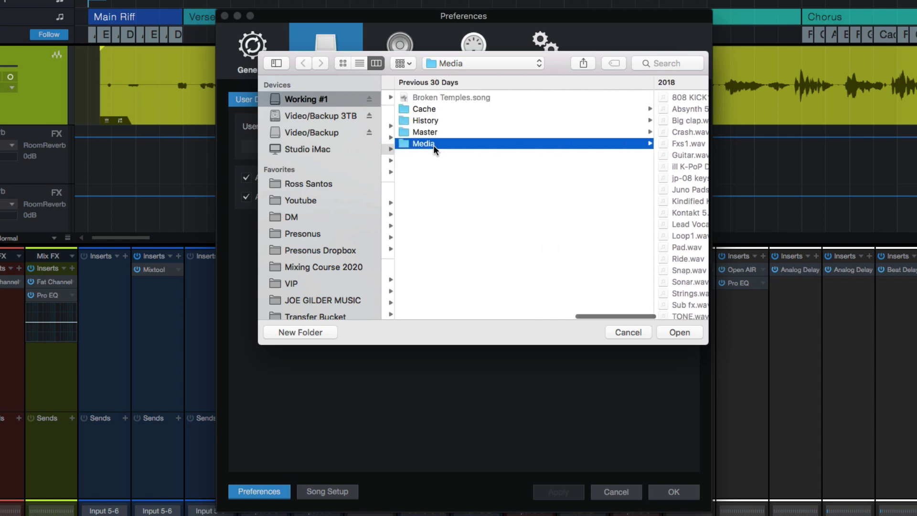
pyautogui.hscroll(-3, 431, 144)
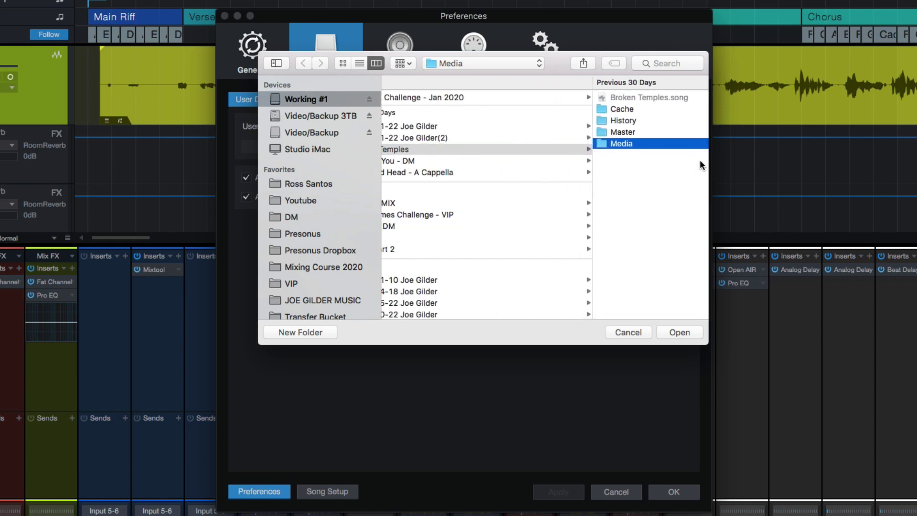
pyautogui.click(627, 332)
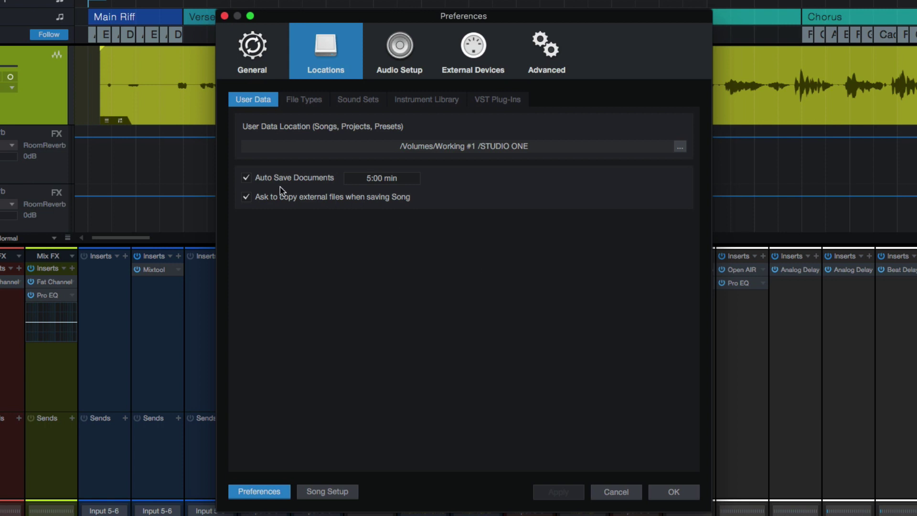
# - Toggle 'Ask to copy external files' off and back on, then review File Types
pyautogui.click(246, 197)
pyautogui.click(247, 197)
pyautogui.click(315, 102)
pyautogui.scroll(-10, 389, 218)
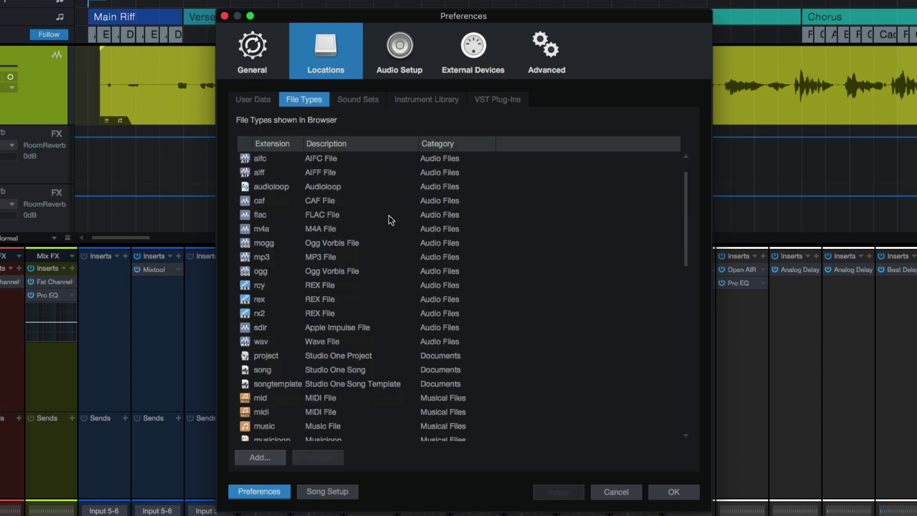
pyautogui.scroll(10, 389, 219)
# - Review Sound Sets and Instrument Library locations, then toggle Scan at startup for VST Plug-Ins
pyautogui.click(364, 99)
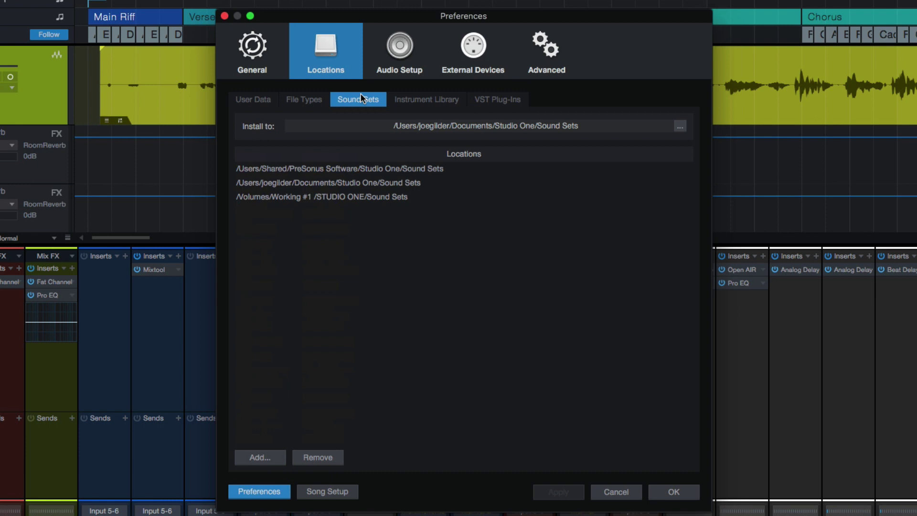
pyautogui.click(418, 106)
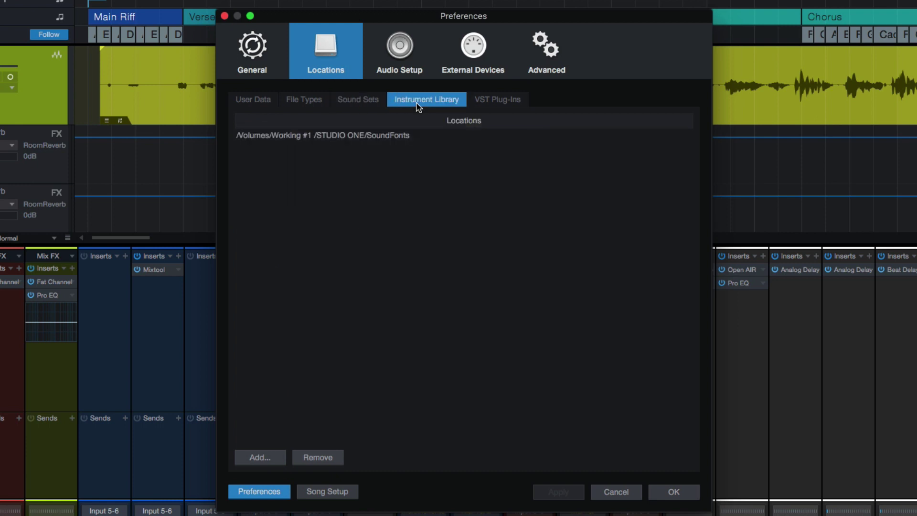
pyautogui.click(508, 101)
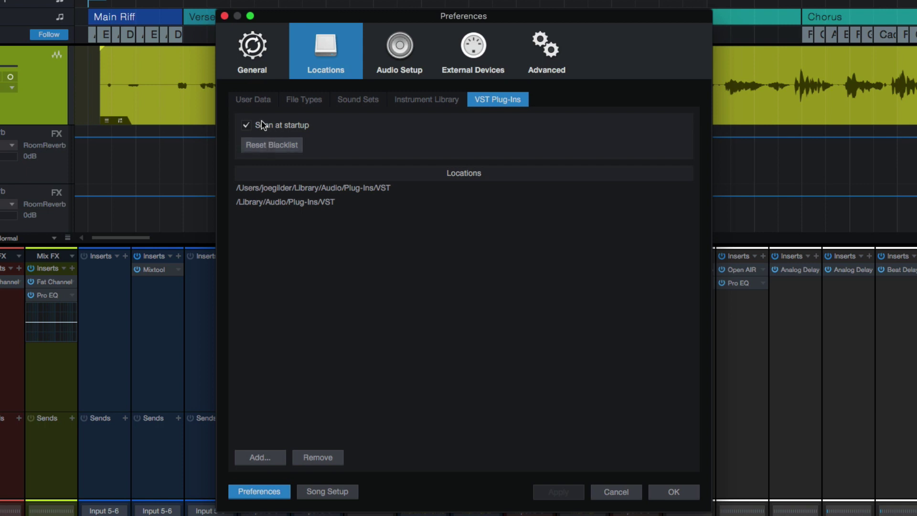
pyautogui.click(246, 126)
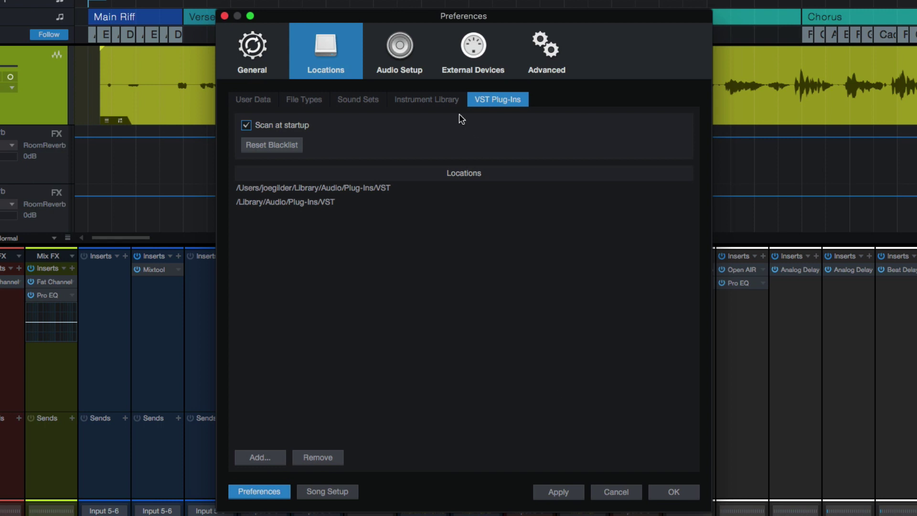
# - Open Audio Setup declining the pending location changes, and glance at the Processing page
pyautogui.click(393, 46)
pyautogui.click(428, 130)
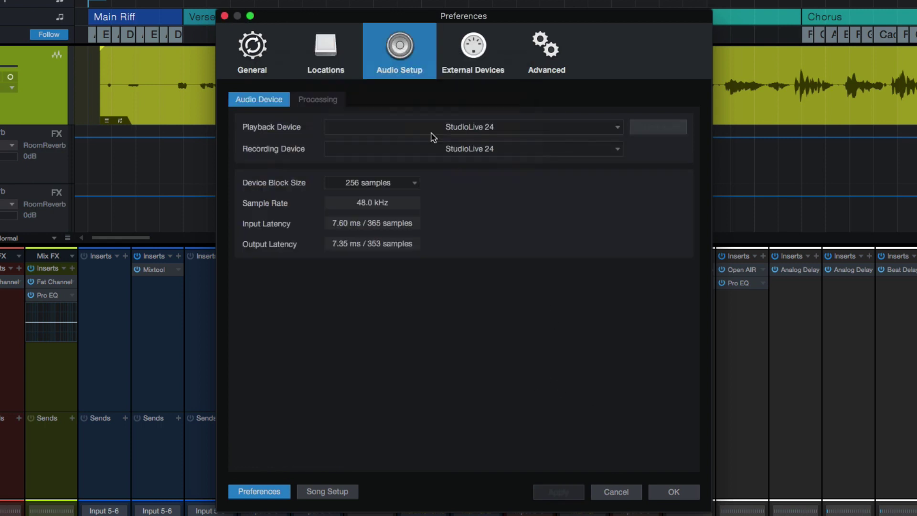
pyautogui.click(313, 98)
pyautogui.click(275, 99)
pyautogui.click(313, 104)
pyautogui.click(263, 101)
# - Check the Playback and Recording Device lists, keeping StudioLive 24 for both
pyautogui.click(447, 128)
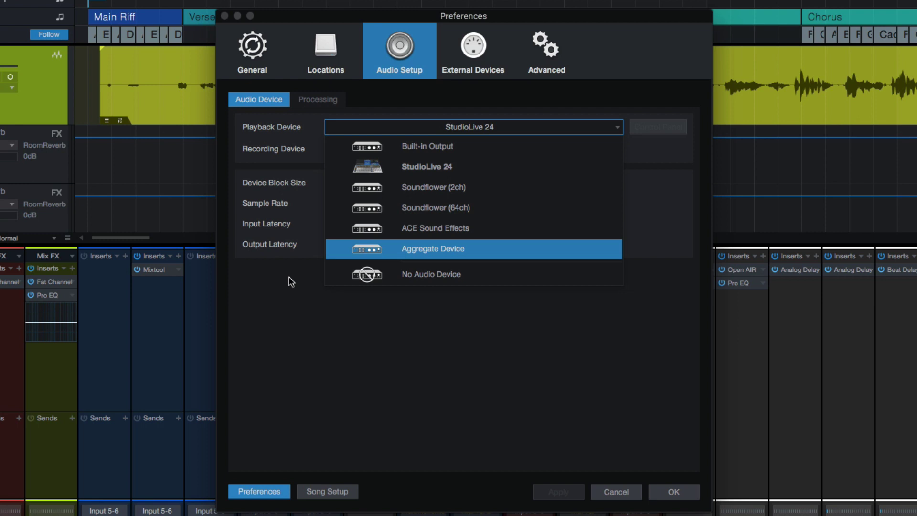
pyautogui.click(272, 295)
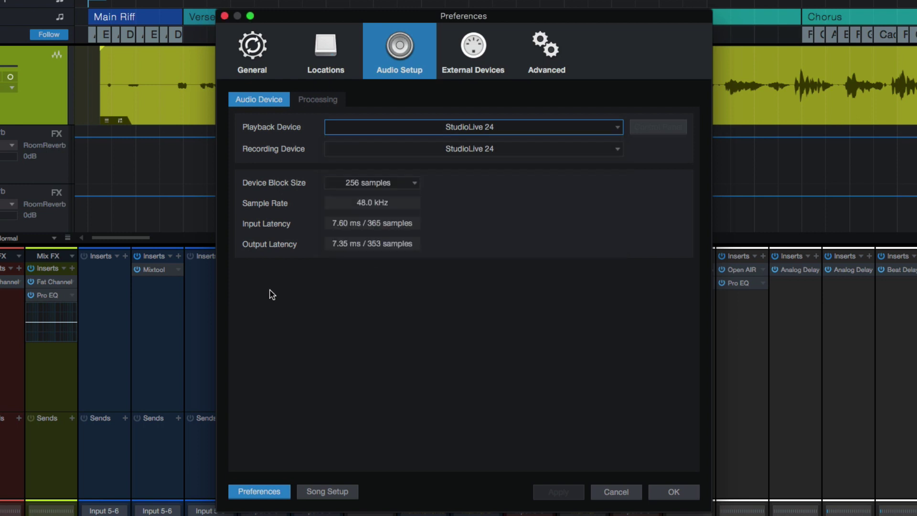
pyautogui.click(383, 149)
pyautogui.click(273, 139)
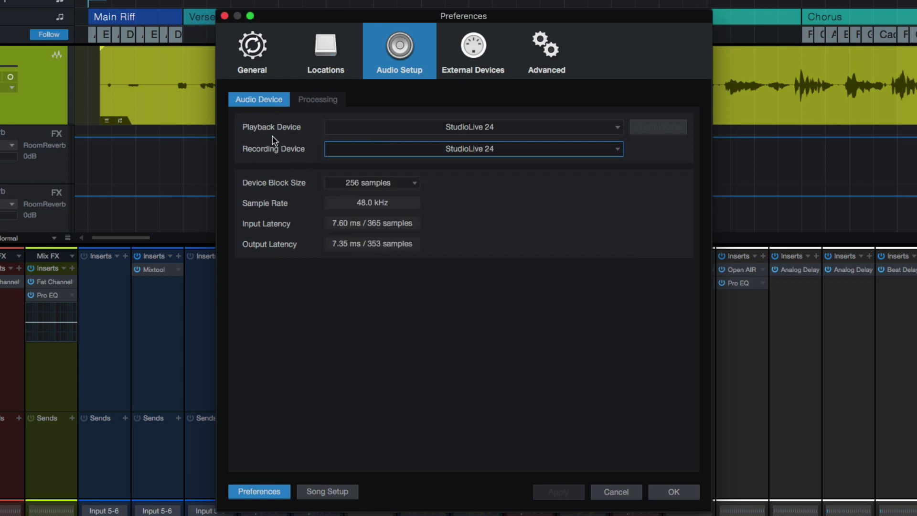
pyautogui.click(462, 129)
pyautogui.click(235, 145)
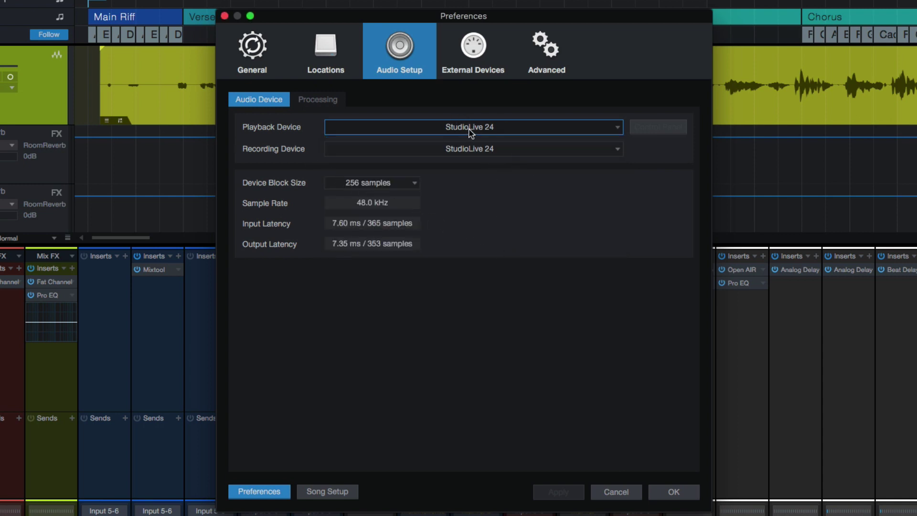
# - Check the Device Block Size options, leaving it at 256 samples
pyautogui.click(366, 186)
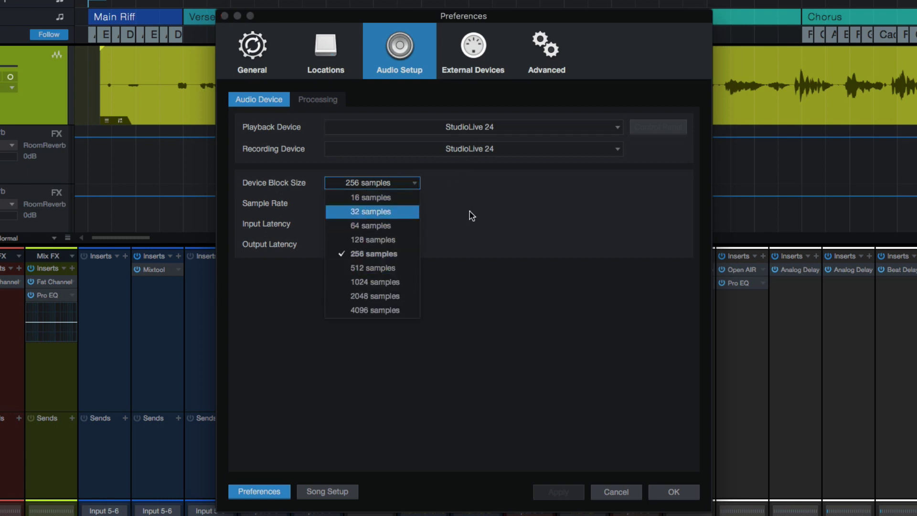
pyautogui.click(494, 202)
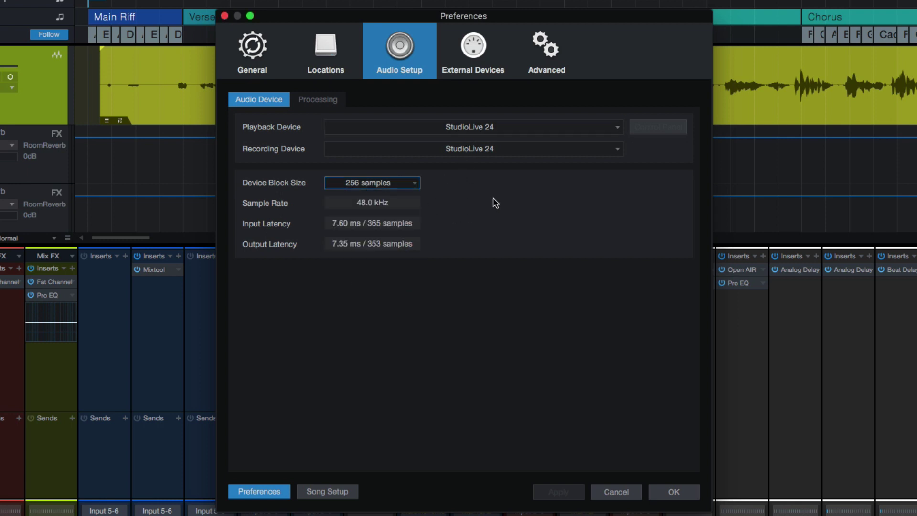
pyautogui.click(399, 185)
pyautogui.click(465, 213)
# - Set Dropout Protection to Low on the Processing page
pyautogui.click(309, 103)
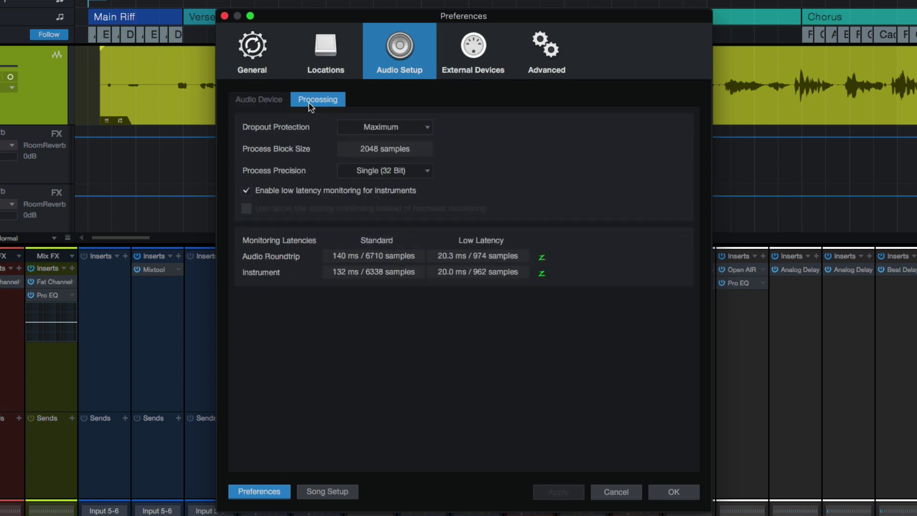
pyautogui.click(273, 99)
pyautogui.click(318, 100)
pyautogui.click(378, 125)
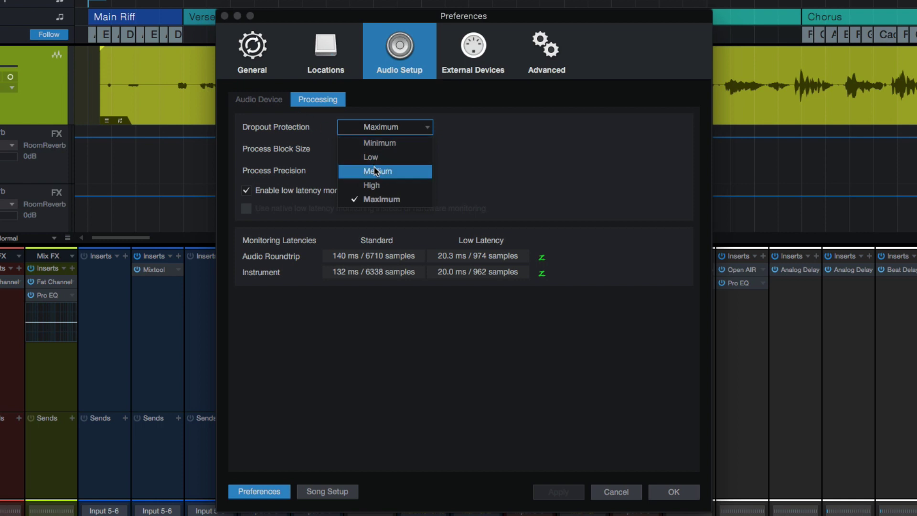
pyautogui.press('Escape')
pyautogui.press('Up')
pyautogui.press('Up')
pyautogui.press('Up')
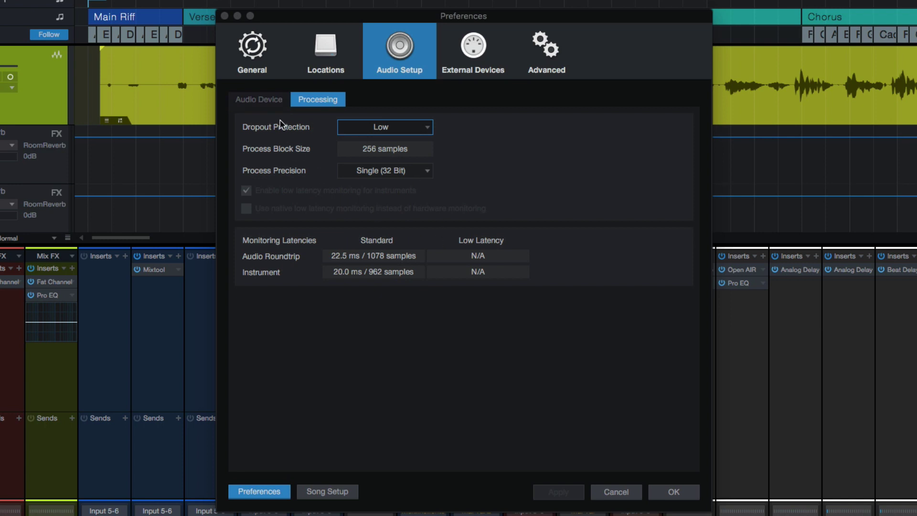
# - Set the device block size to 32 samples and compare the resulting latencies
pyautogui.click(271, 101)
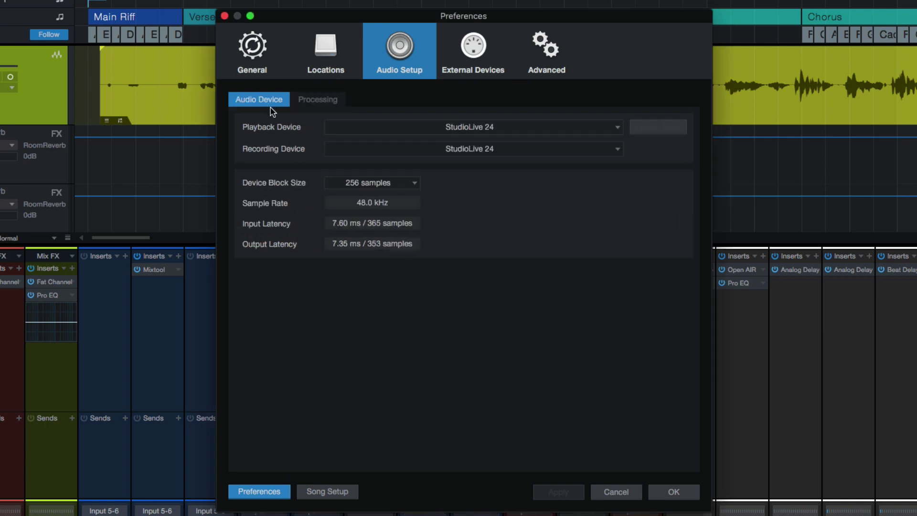
pyautogui.click(376, 186)
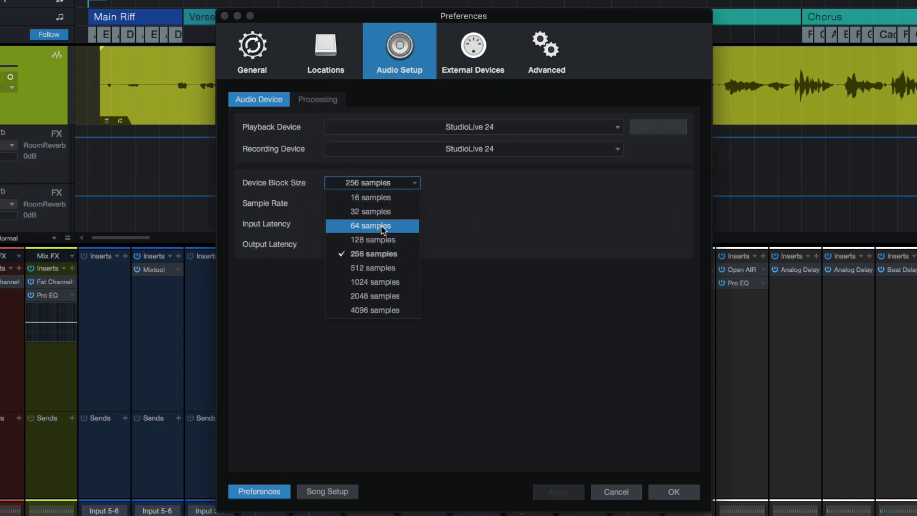
pyautogui.click(383, 212)
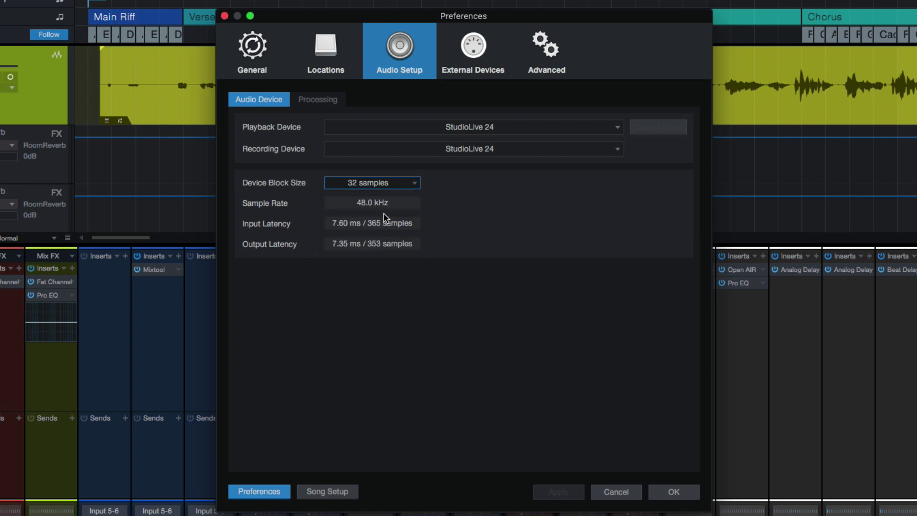
pyautogui.click(328, 101)
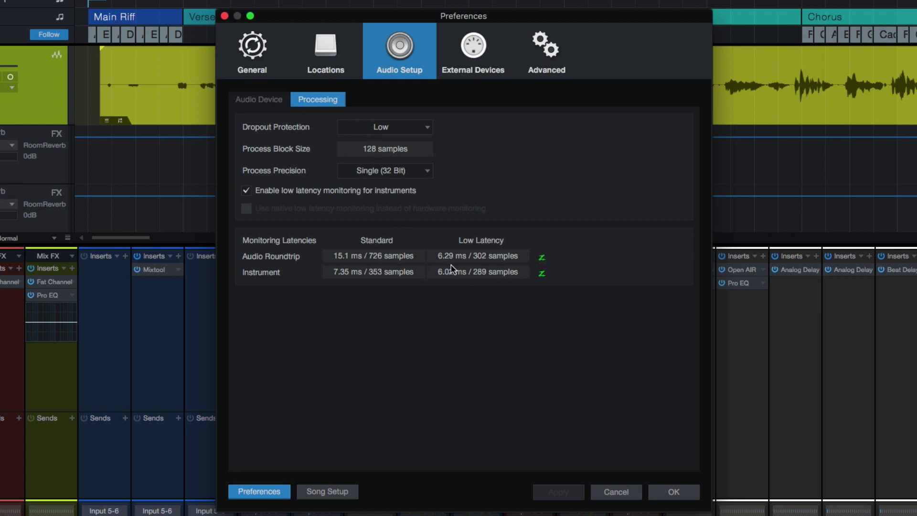
pyautogui.click(271, 101)
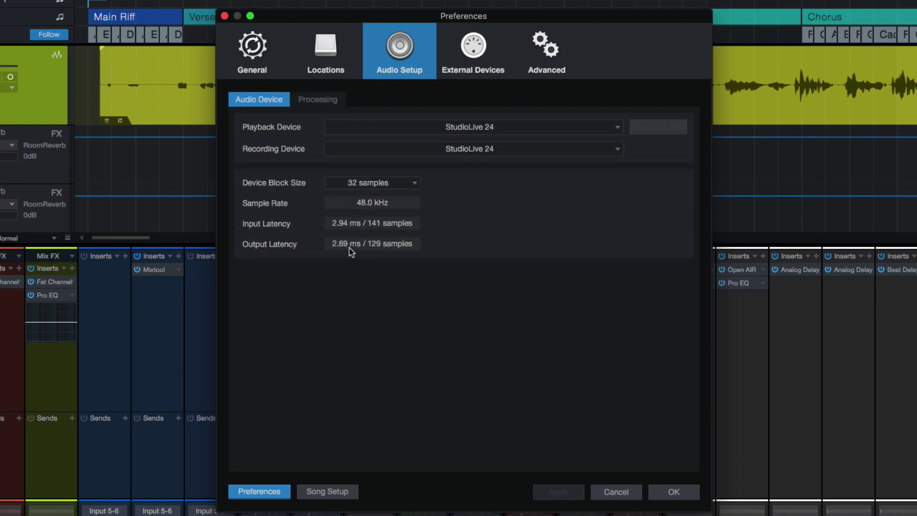
# - Set Dropout Protection to Maximum and block size to 512 samples, then check latencies
pyautogui.click(322, 100)
pyautogui.click(377, 127)
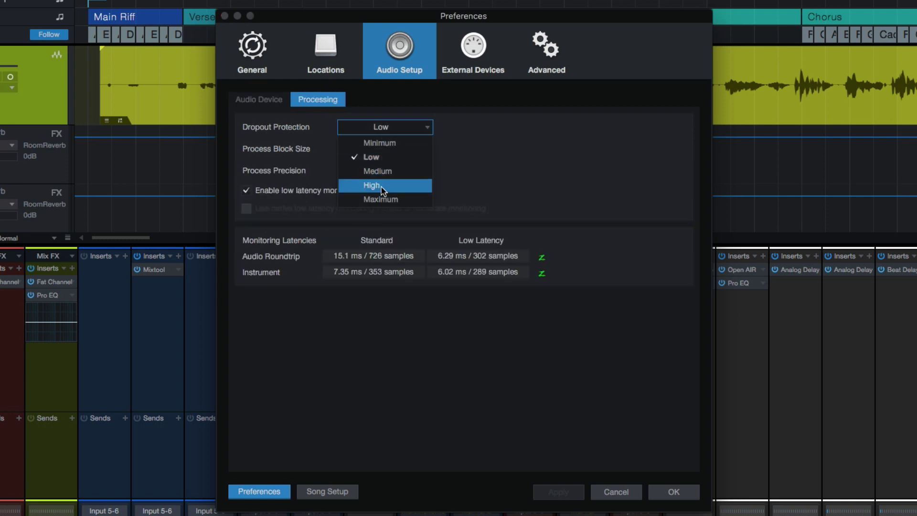
pyautogui.press('Escape')
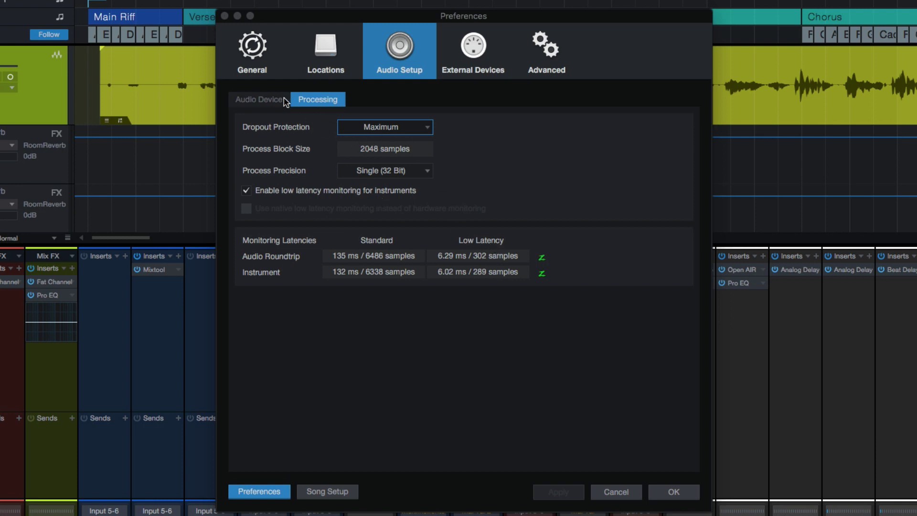
pyautogui.click(285, 100)
pyautogui.click(372, 182)
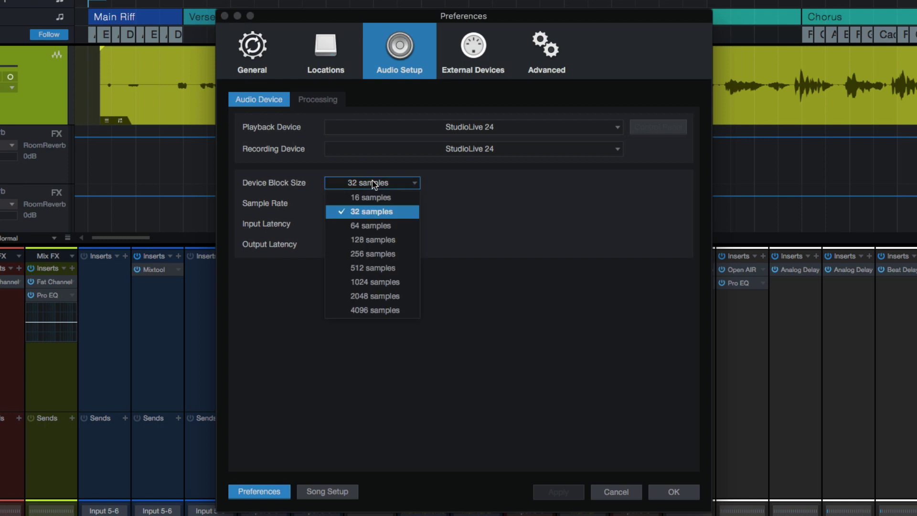
pyautogui.click(380, 267)
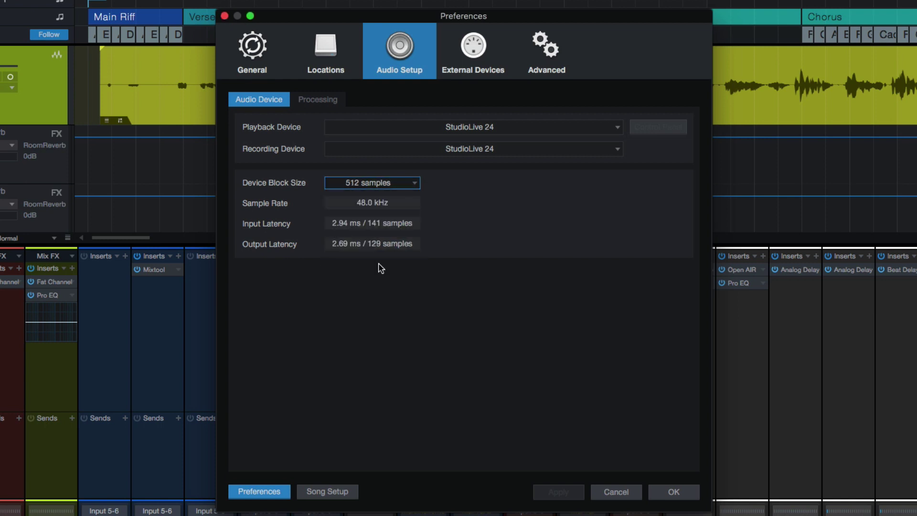
pyautogui.click(317, 100)
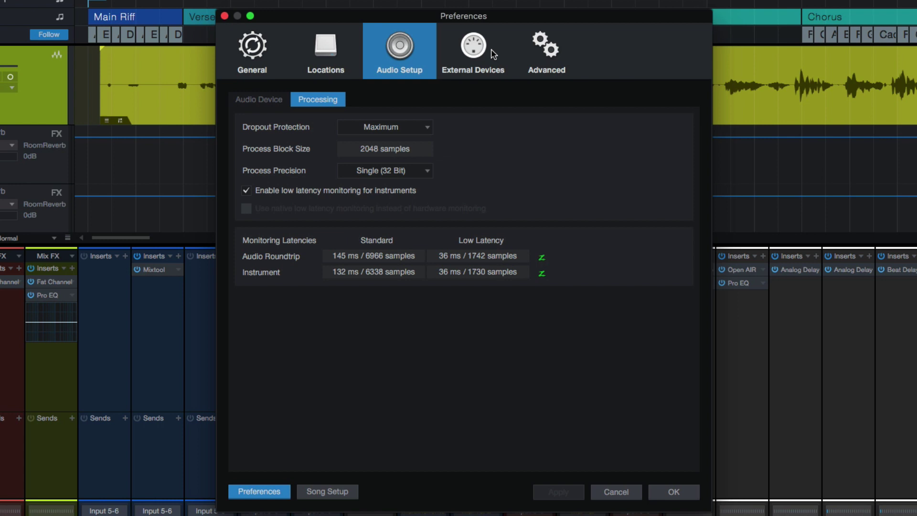
# - Open External Devices and select the FaderPort, Motif ES8 and ioStation 24c entries
pyautogui.click(474, 51)
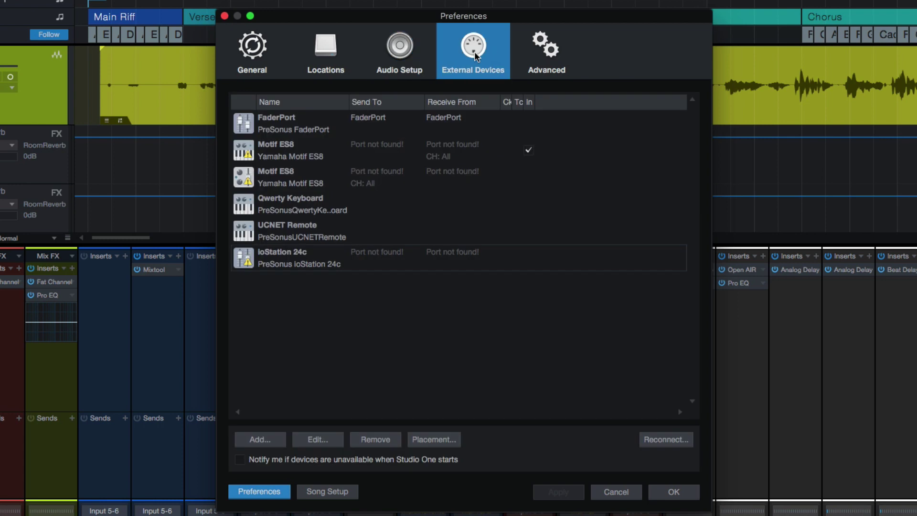
pyautogui.click(291, 131)
pyautogui.click(293, 153)
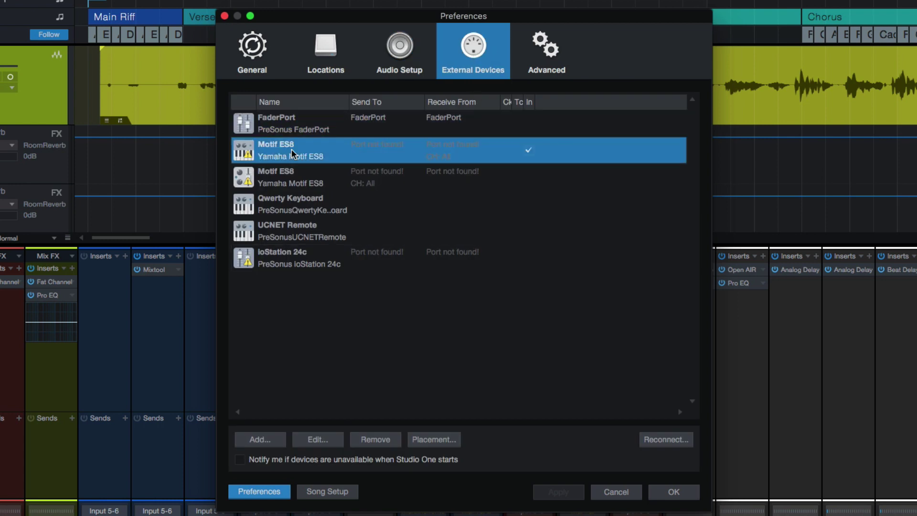
pyautogui.click(295, 267)
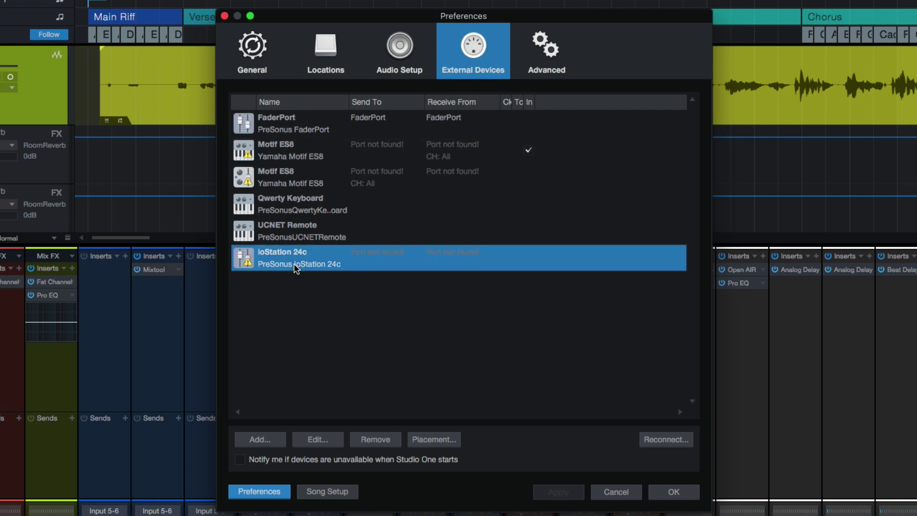
pyautogui.click(308, 319)
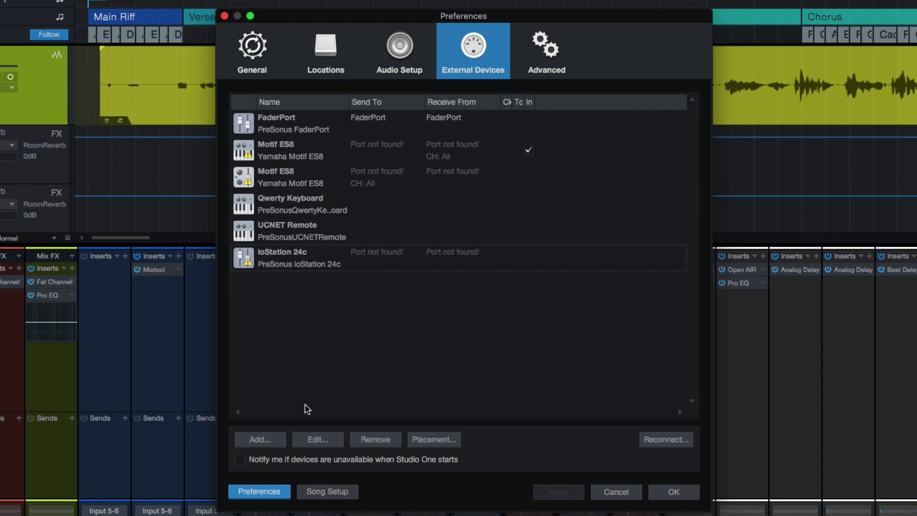
# - Browse the Add device list, then cancel without adding anything
pyautogui.click(263, 445)
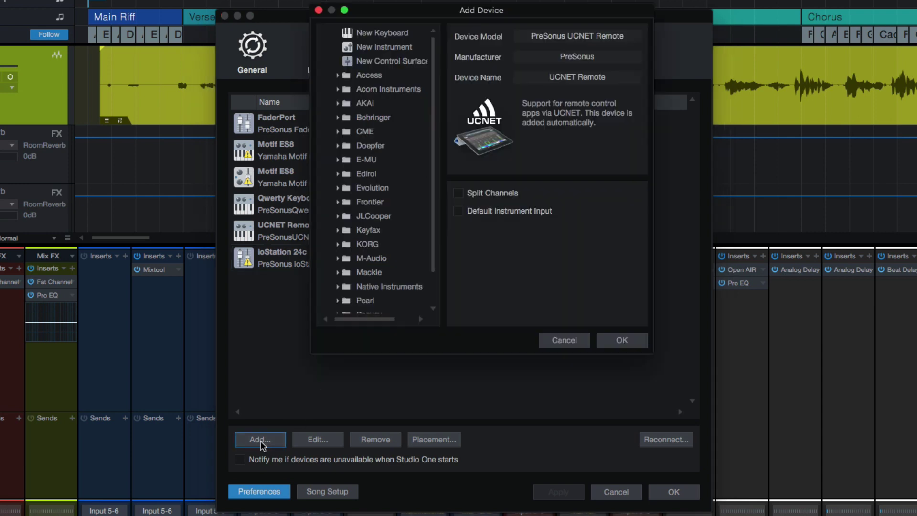
pyautogui.scroll(-3, 375, 119)
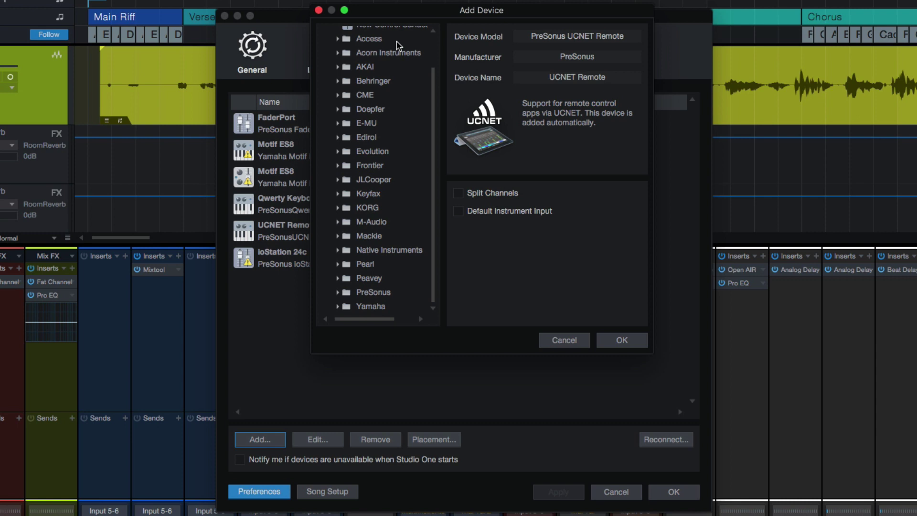
pyautogui.scroll(3, 405, 241)
pyautogui.click(566, 343)
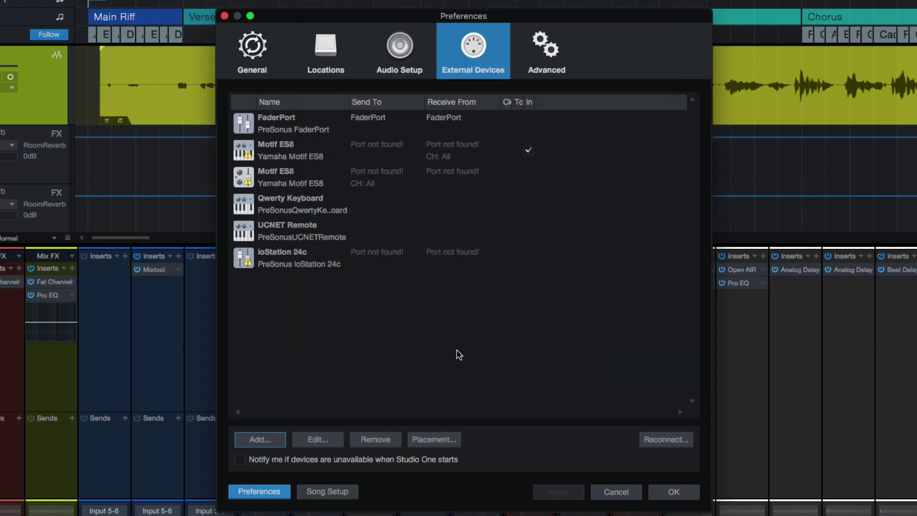
# - Review the Advanced editing preferences, then cancel Preferences without applying anything
pyautogui.click(547, 54)
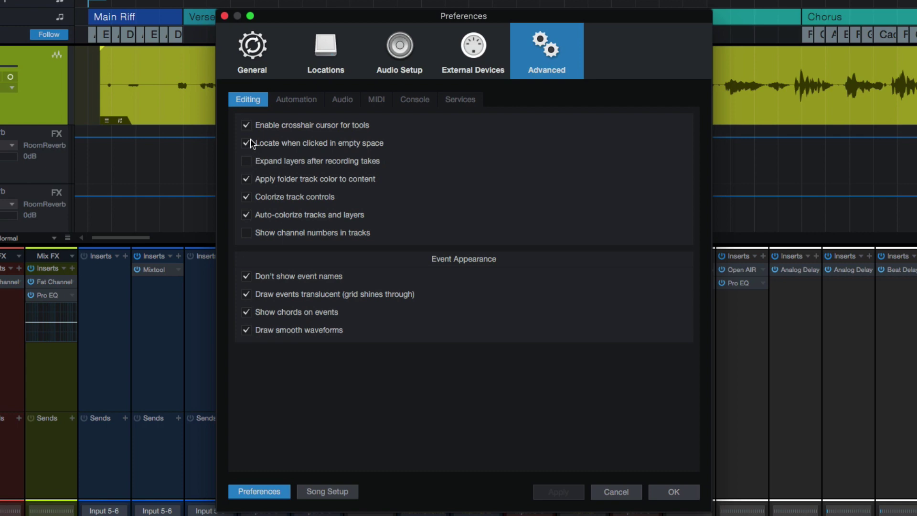
pyautogui.click(610, 491)
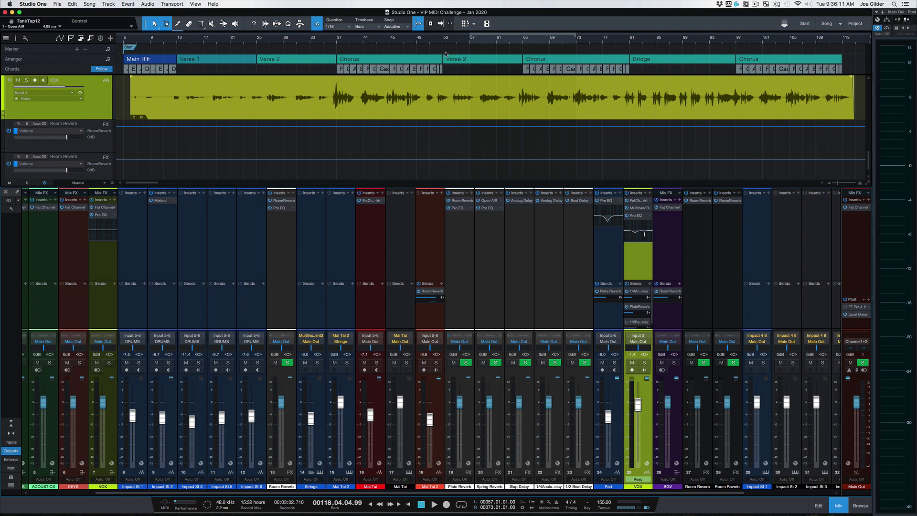
# - Hide the console with F3 and move the playhead between bars 41, 24, 39 and 19
pyautogui.click(364, 40)
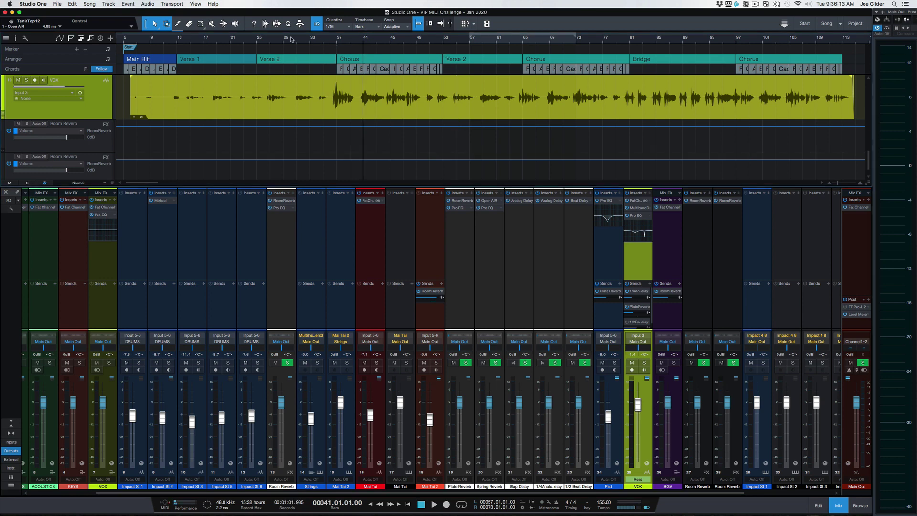
pyautogui.moveTo(291, 40); pyautogui.dragTo(237, 40)
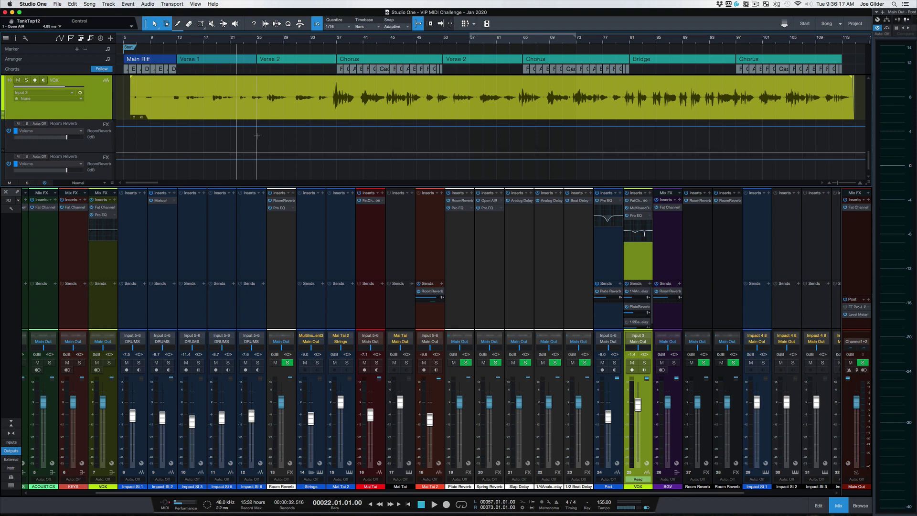
pyautogui.press('F3')
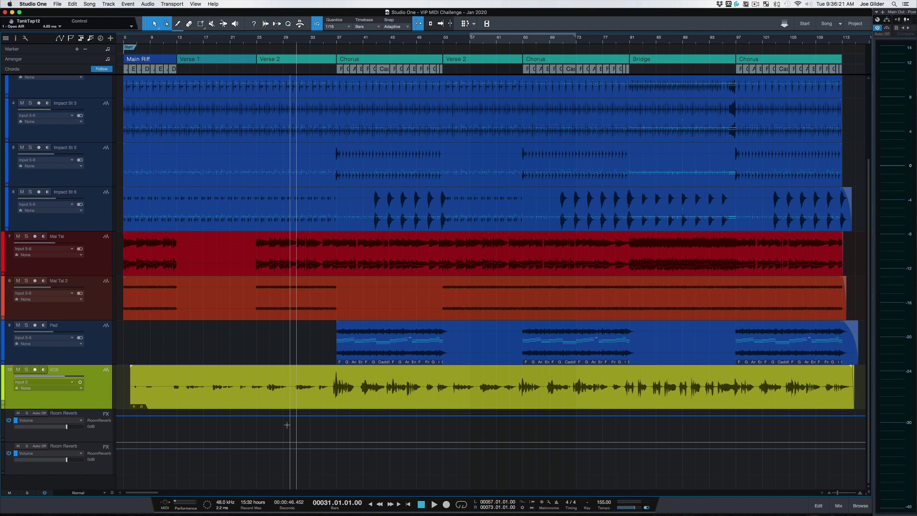
pyautogui.click(252, 425)
pyautogui.click(217, 425)
pyautogui.click(282, 423)
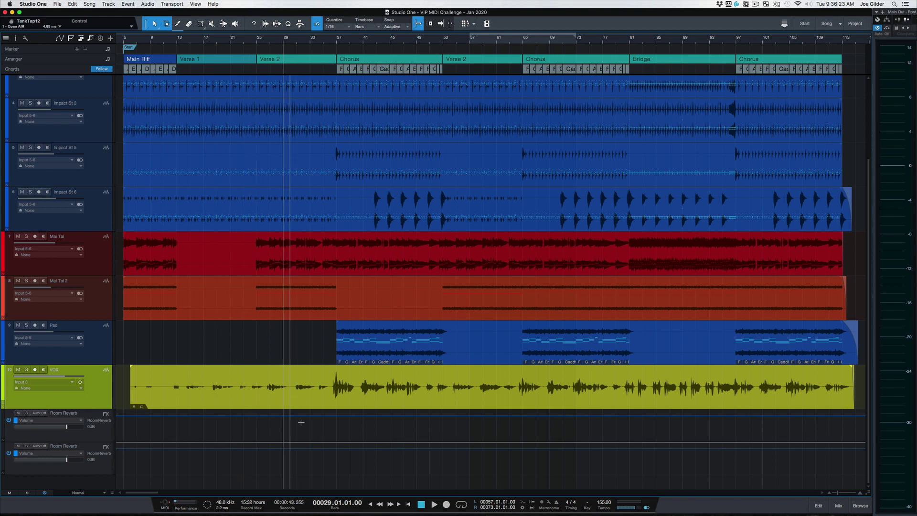
pyautogui.click(349, 415)
pyautogui.click(316, 420)
pyautogui.click(257, 421)
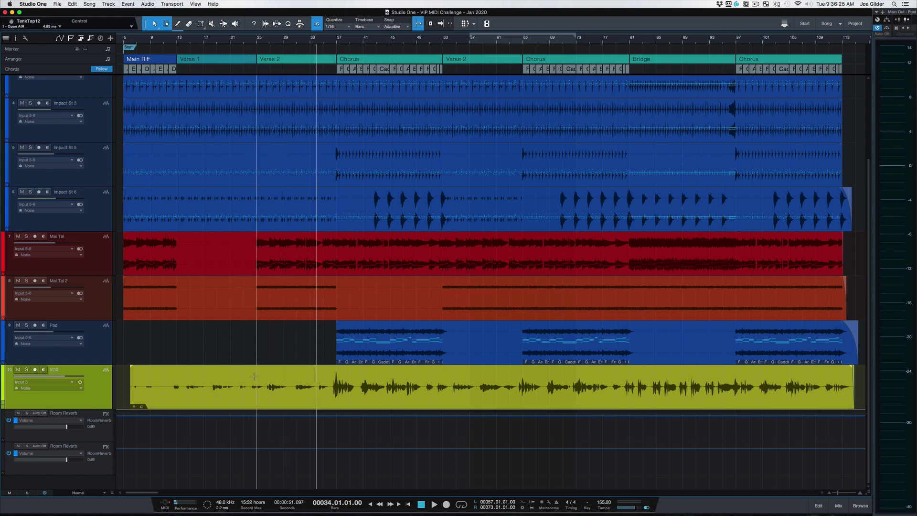
pyautogui.click(250, 415)
pyautogui.click(216, 377)
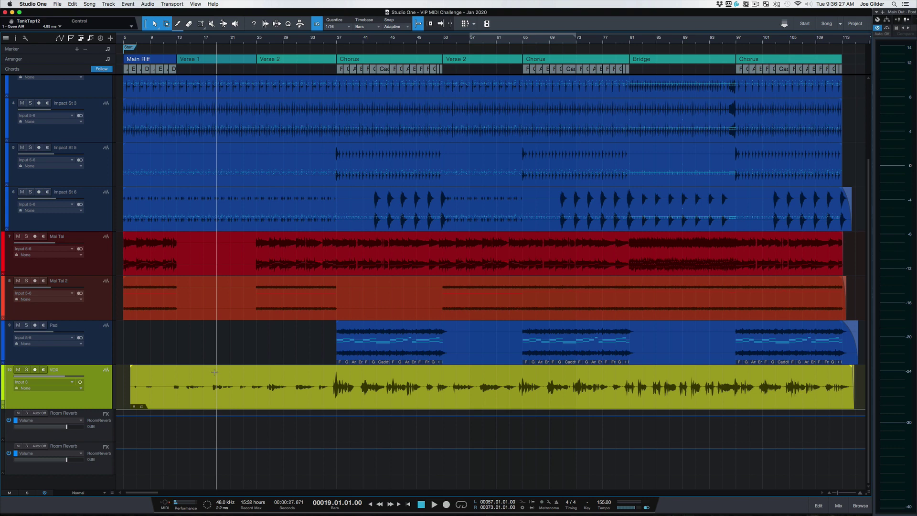
# - Select the Mai Tai track and drag a range in it up to the first Chorus
pyautogui.click(211, 286)
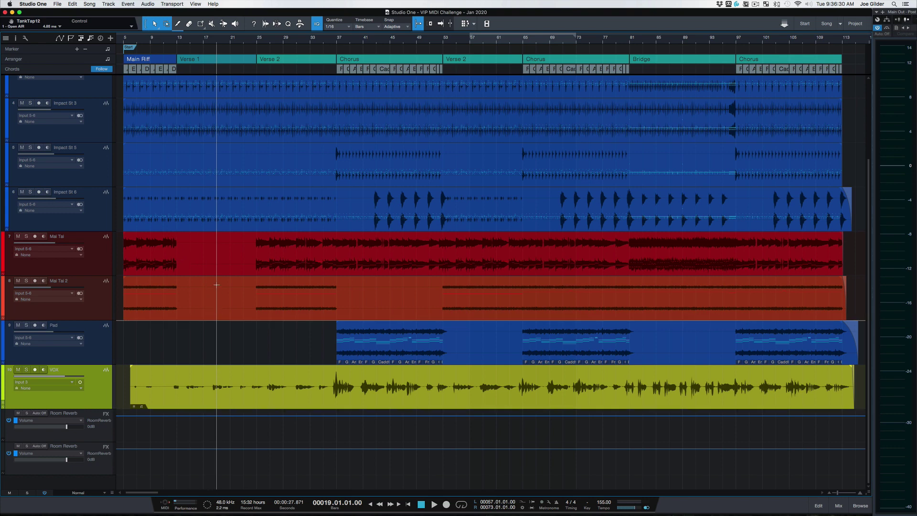
pyautogui.click(296, 261)
pyautogui.click(249, 270)
pyautogui.click(249, 270)
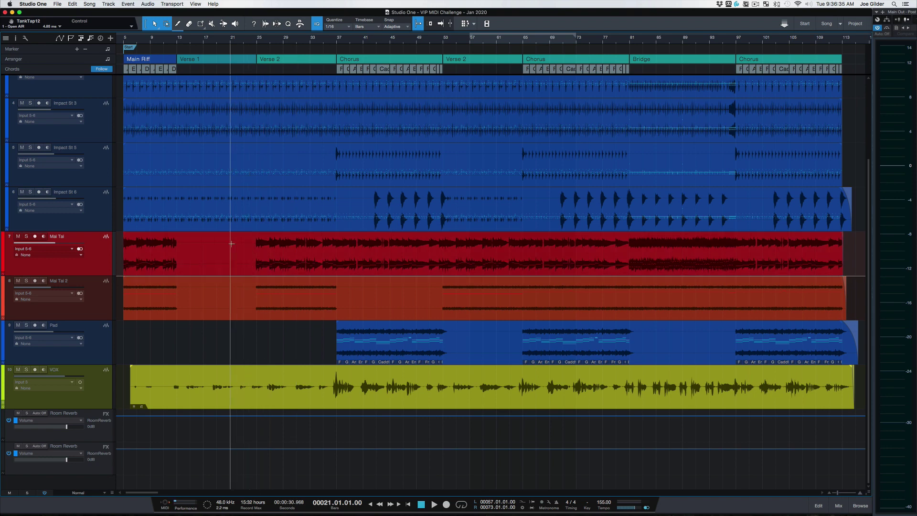
pyautogui.click(210, 254)
pyautogui.moveTo(223, 253); pyautogui.dragTo(337, 257)
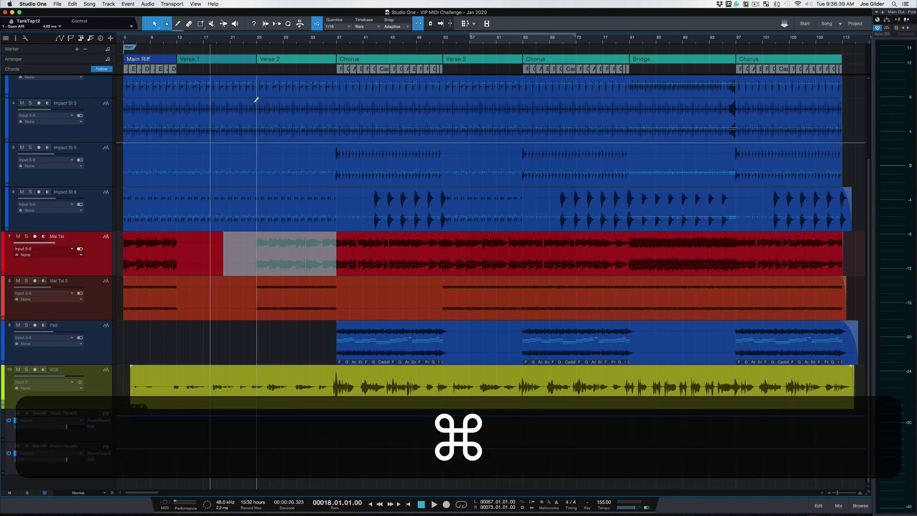
pyautogui.press('super+comma')
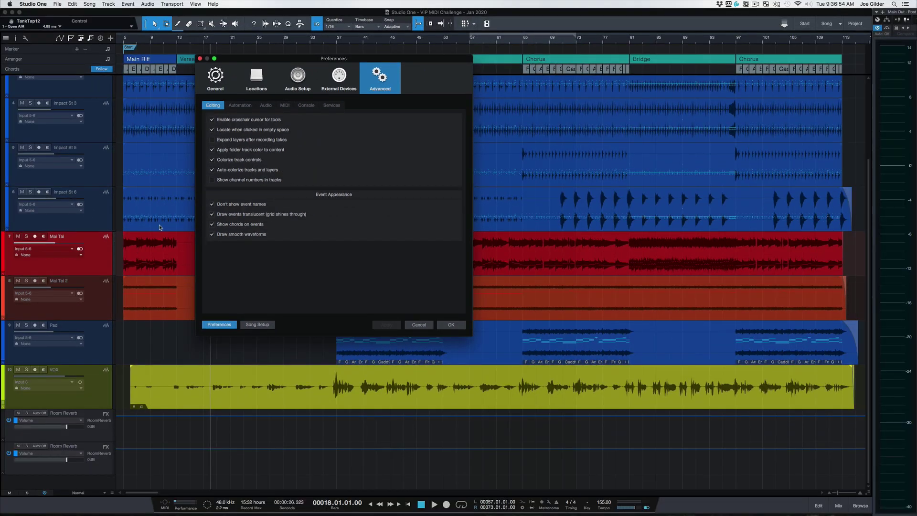
# - Scroll up through the Advanced Editing preferences to review the options
pyautogui.scroll(4, 159, 227)
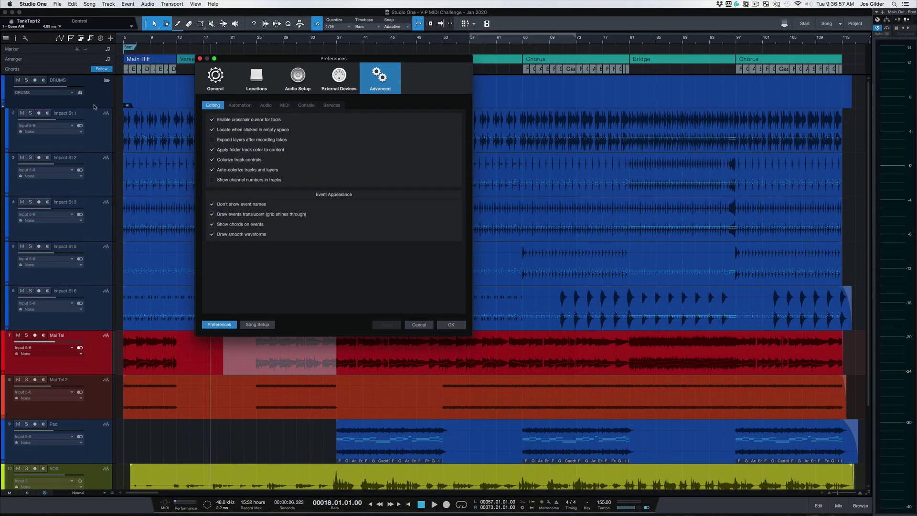
# - Close Preferences, move the Mai Tai track, undo, and return it above Mai Tai 2
pyautogui.click(419, 324)
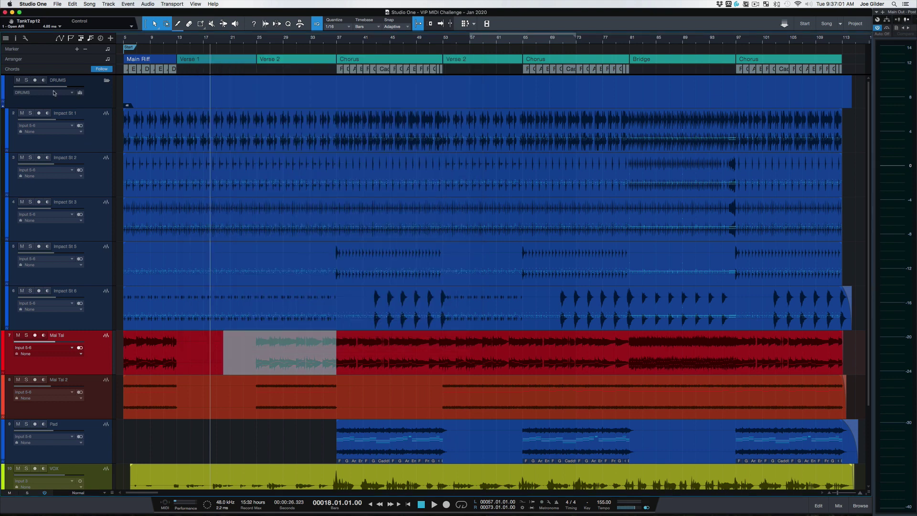
pyautogui.moveTo(93, 367); pyautogui.dragTo(98, 312)
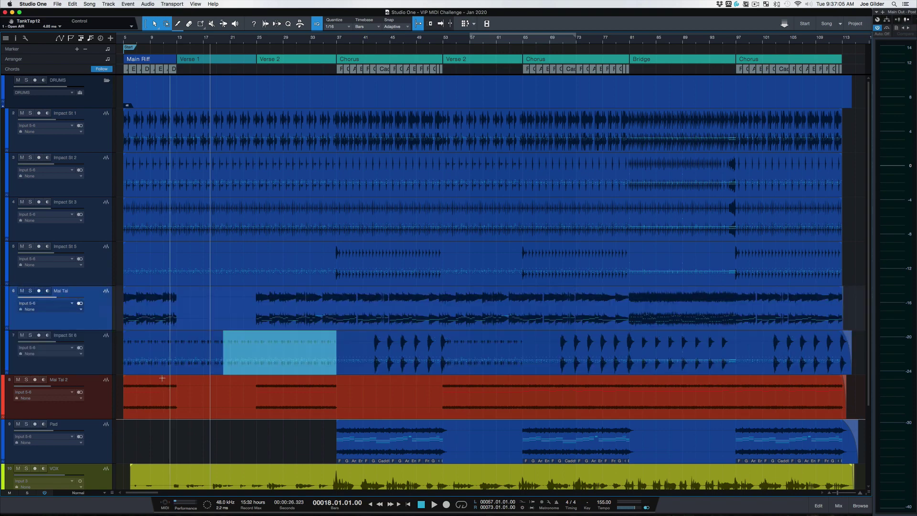
pyautogui.press('super+z')
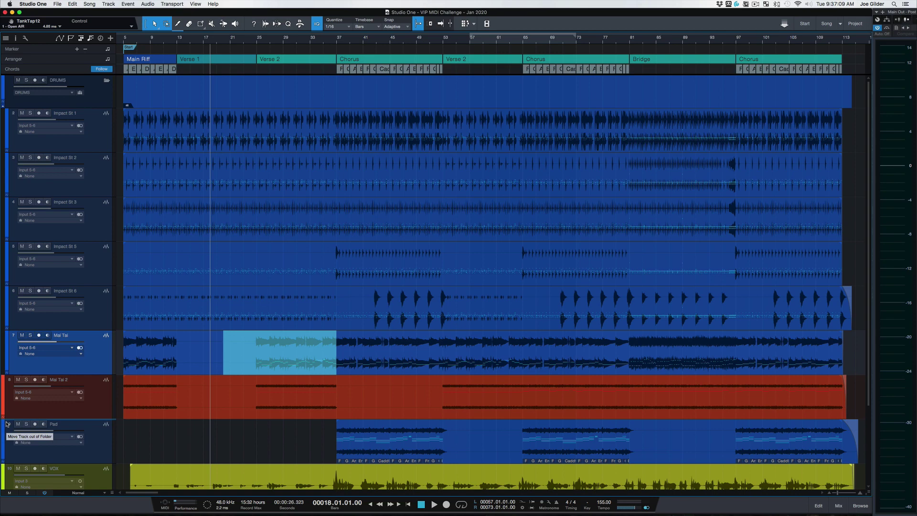
pyautogui.press('super+shift+z')
pyautogui.moveTo(85, 403); pyautogui.dragTo(86, 348)
pyautogui.click(5, 340)
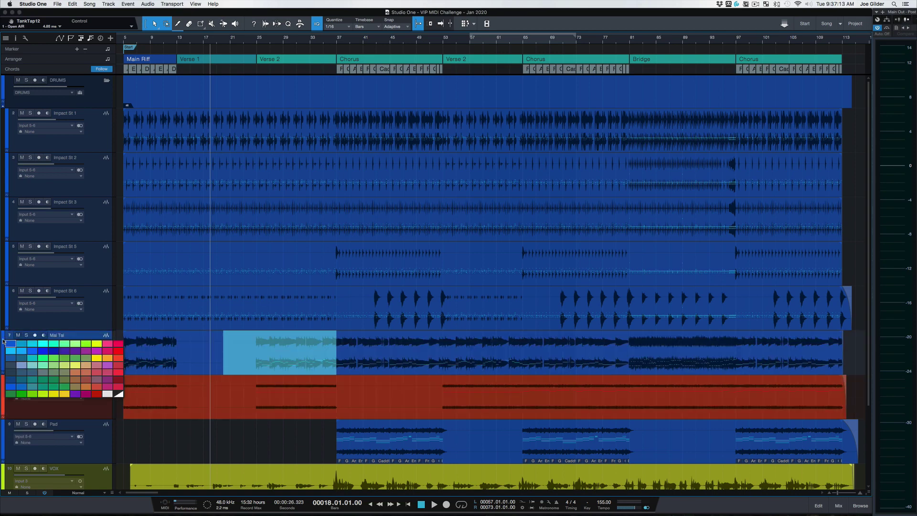
# - Colour the Mai Tai track red and bring the mixer back below the arrangement
pyautogui.click(11, 345)
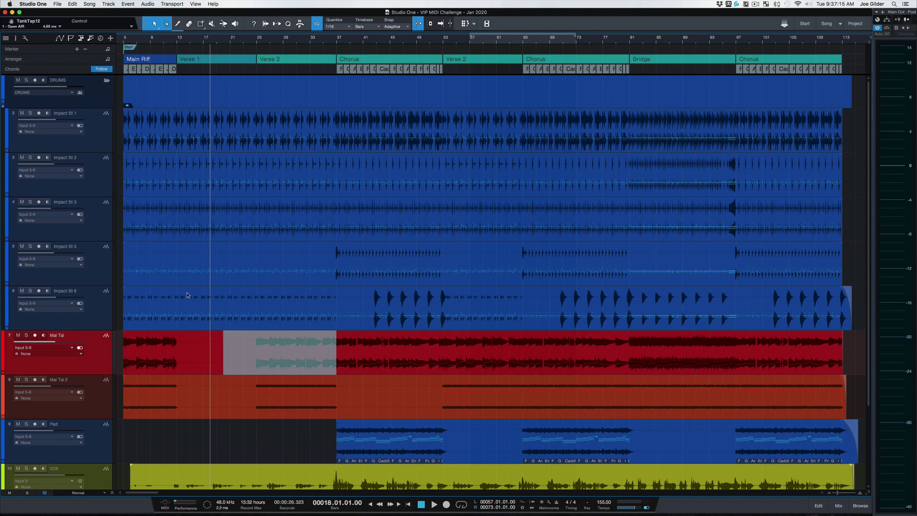
pyautogui.press('super+comma')
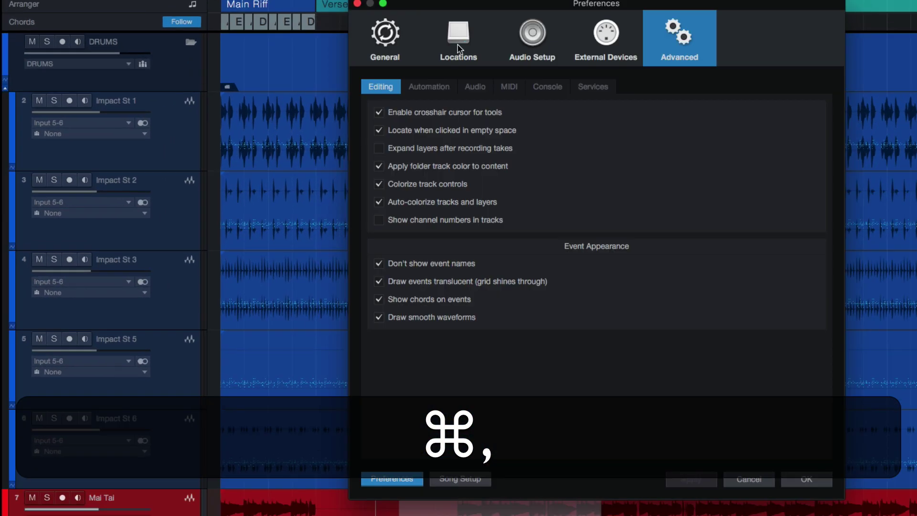
pyautogui.press('F3')
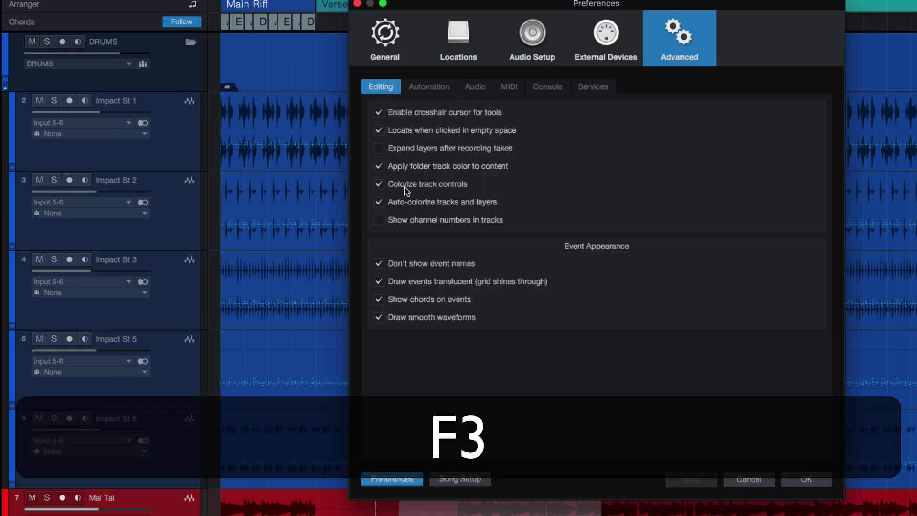
pyautogui.click(747, 478)
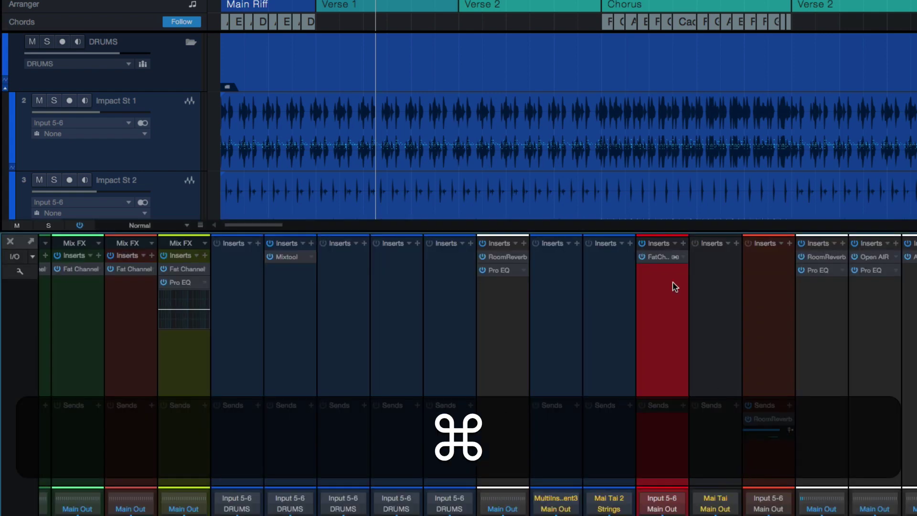
pyautogui.hscroll(-3, 657, 309)
# - Toggle Colorize track controls and Auto-colorize tracks and layers off and on, applying each, ending with both on
pyautogui.press('super+comma')
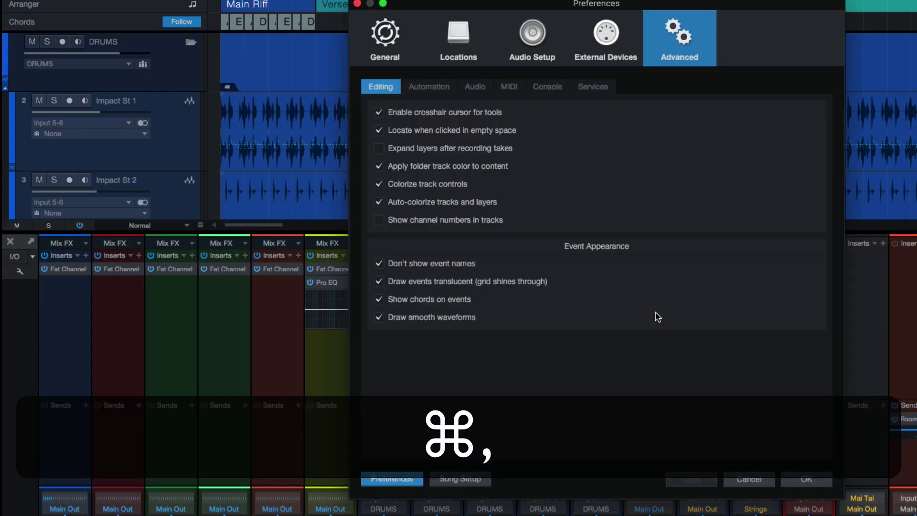
pyautogui.click(379, 184)
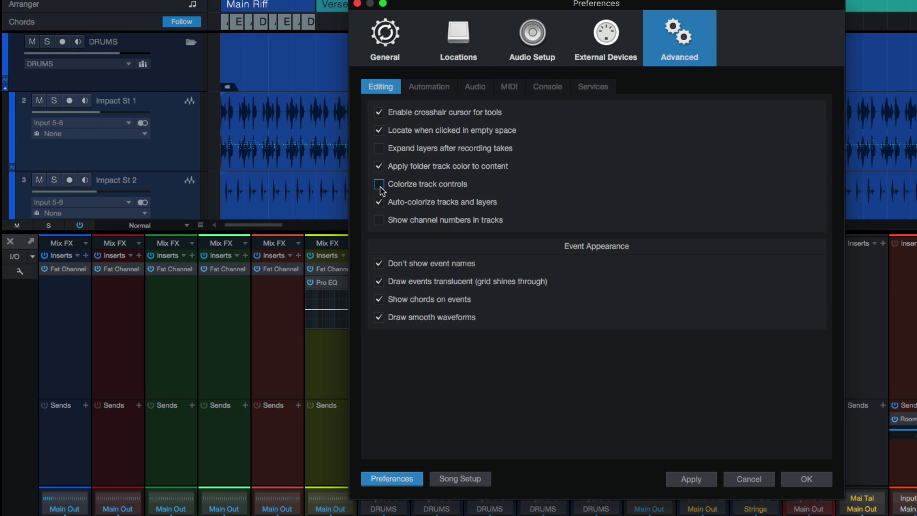
pyautogui.click(703, 480)
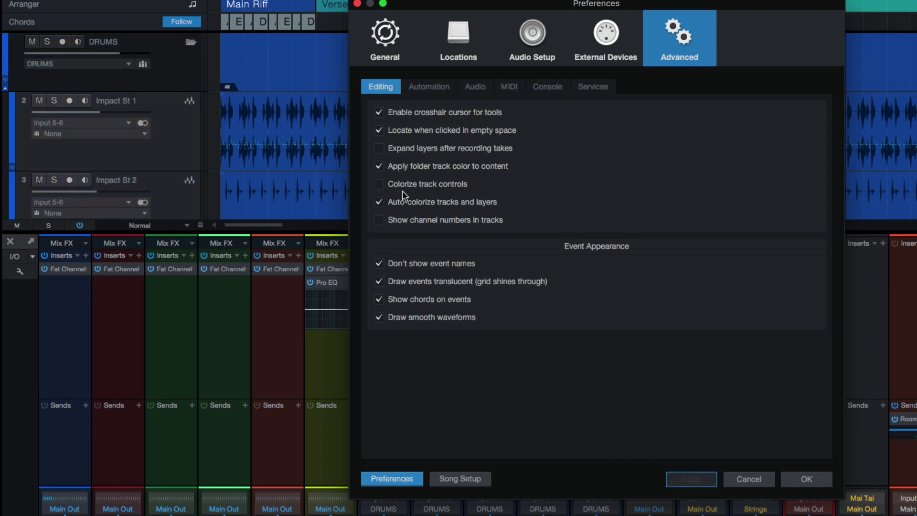
pyautogui.click(383, 203)
pyautogui.click(695, 478)
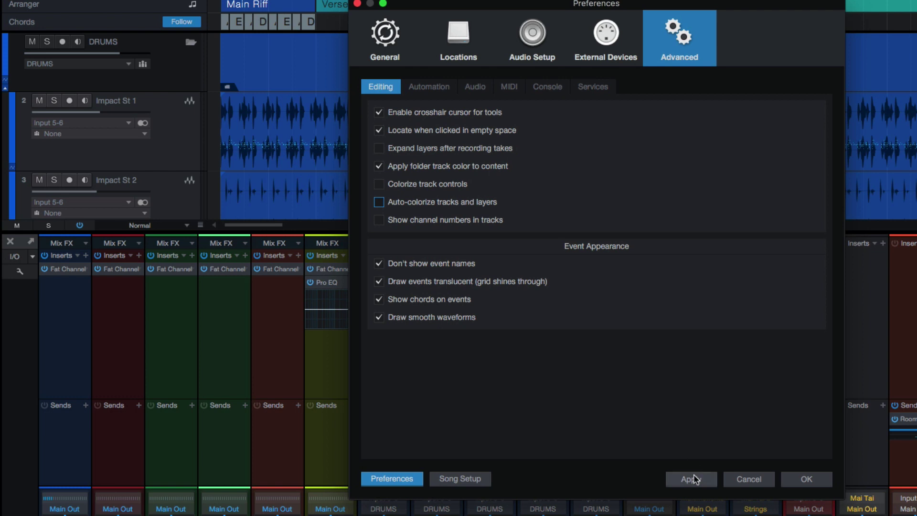
pyautogui.click(389, 201)
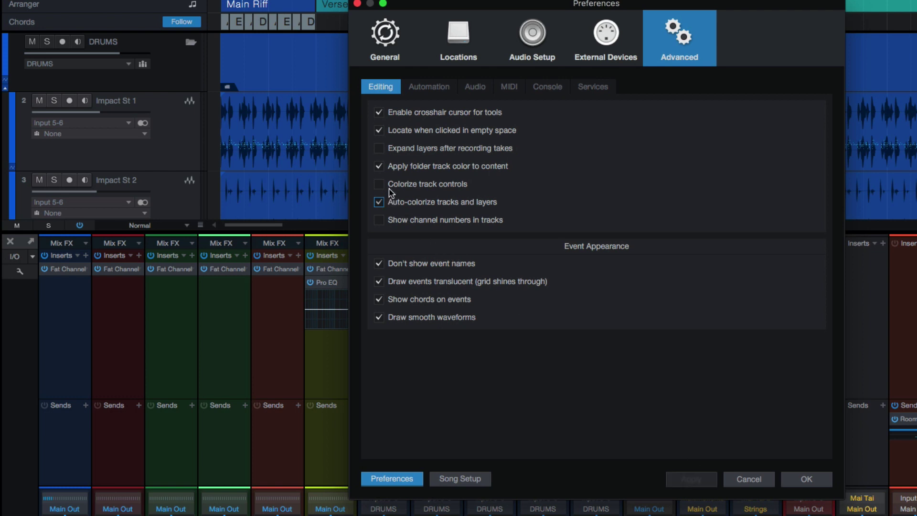
pyautogui.click(390, 190)
pyautogui.click(683, 480)
pyautogui.click(380, 184)
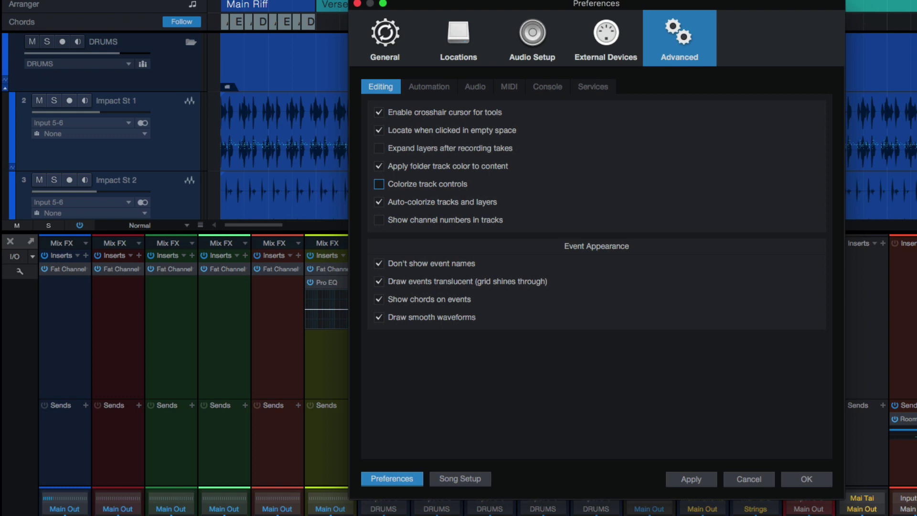
pyautogui.click(692, 481)
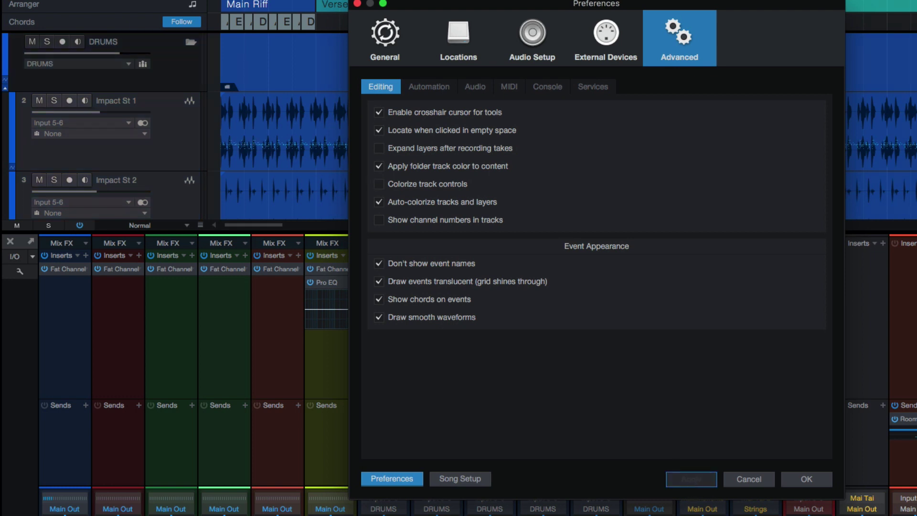
pyautogui.click(396, 184)
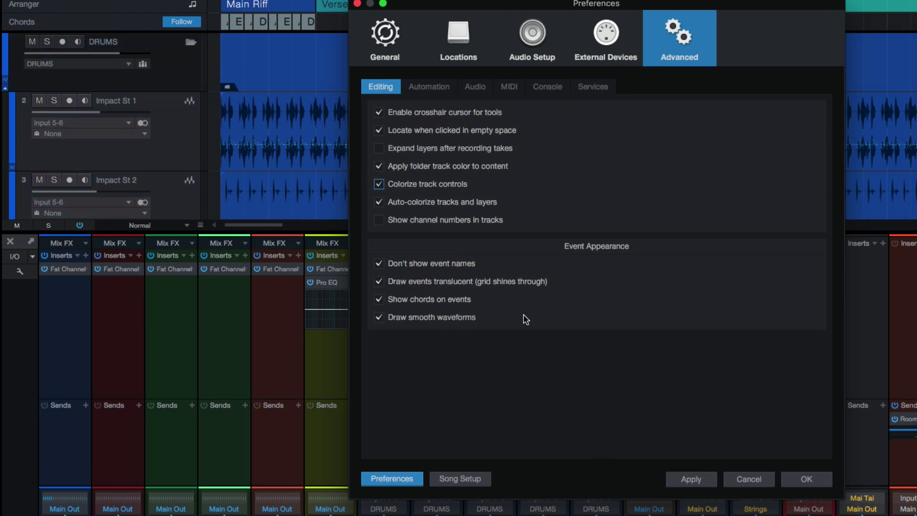
pyautogui.click(691, 479)
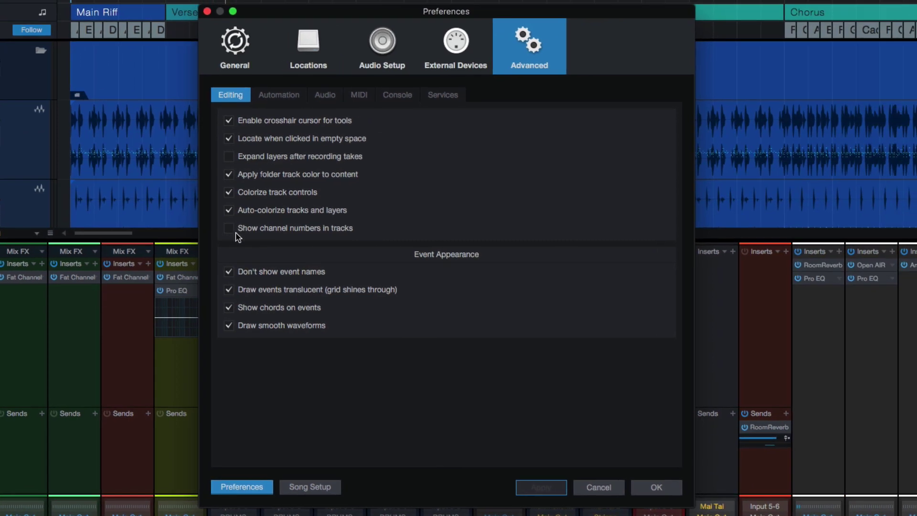
# - Try channel numbers on then off, keep auto-colorize on, and apply the final settings
pyautogui.click(231, 230)
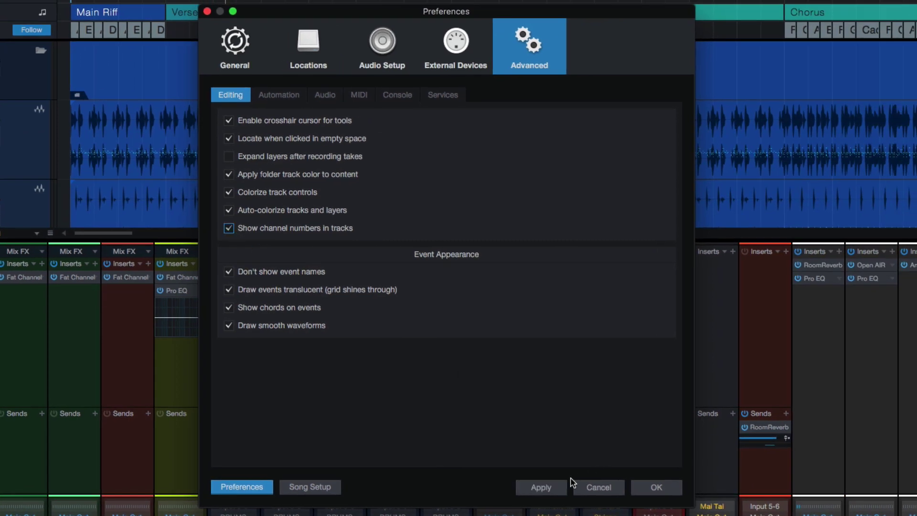
pyautogui.click(546, 489)
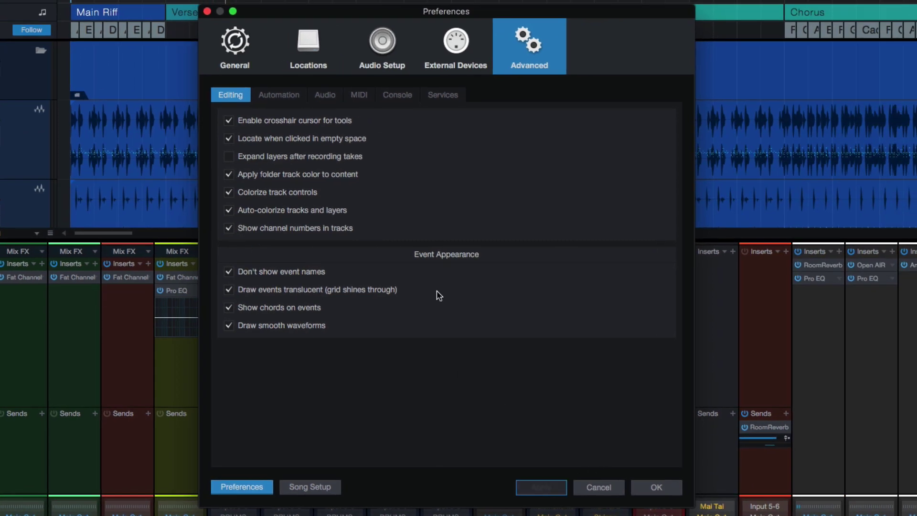
pyautogui.click(275, 214)
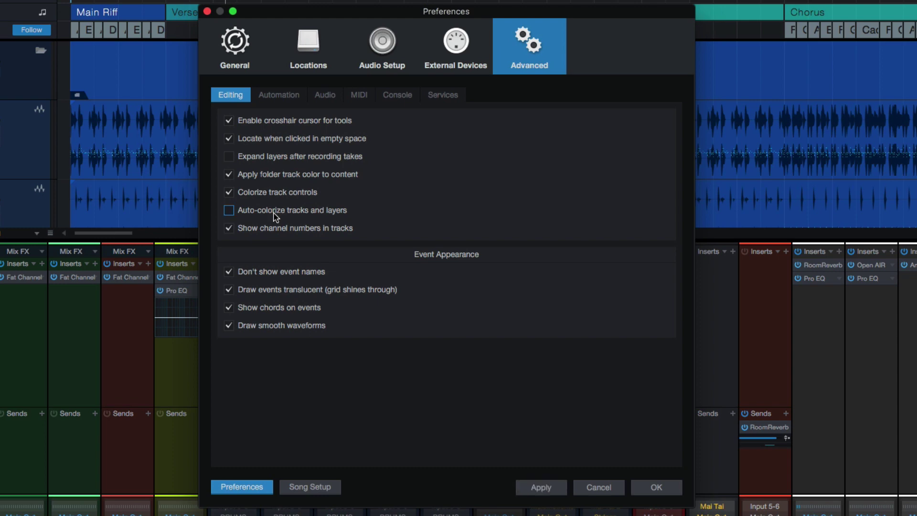
pyautogui.click(276, 214)
pyautogui.click(257, 231)
pyautogui.click(533, 491)
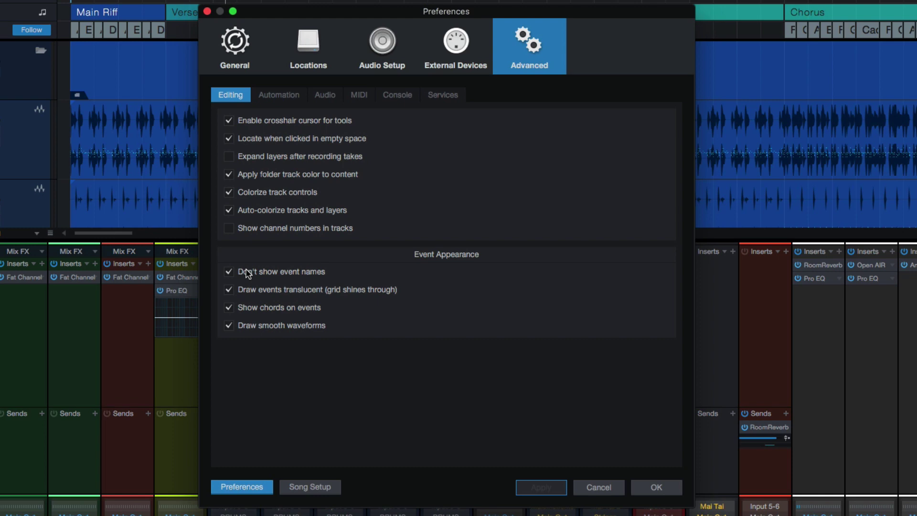
# - Close Preferences, select a track in the arrangement, and reopen Preferences
pyautogui.click(598, 487)
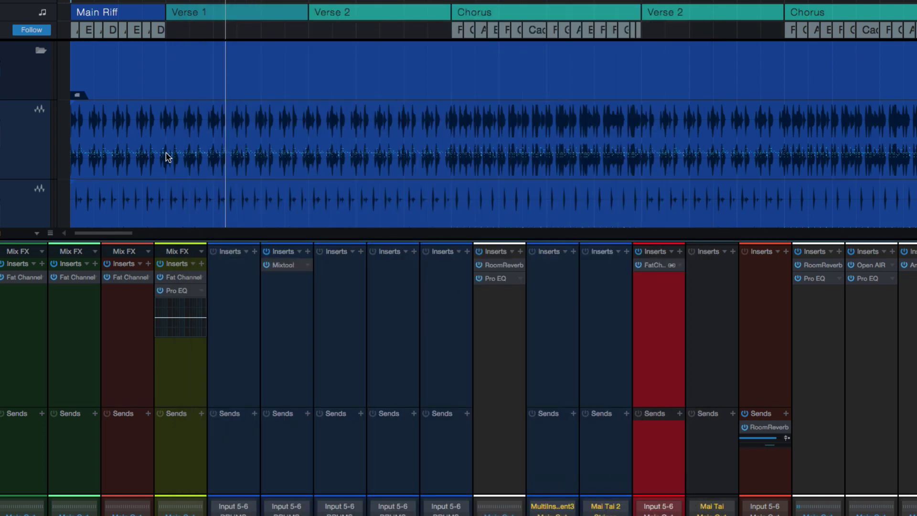
pyautogui.scroll(-5, 297, 136)
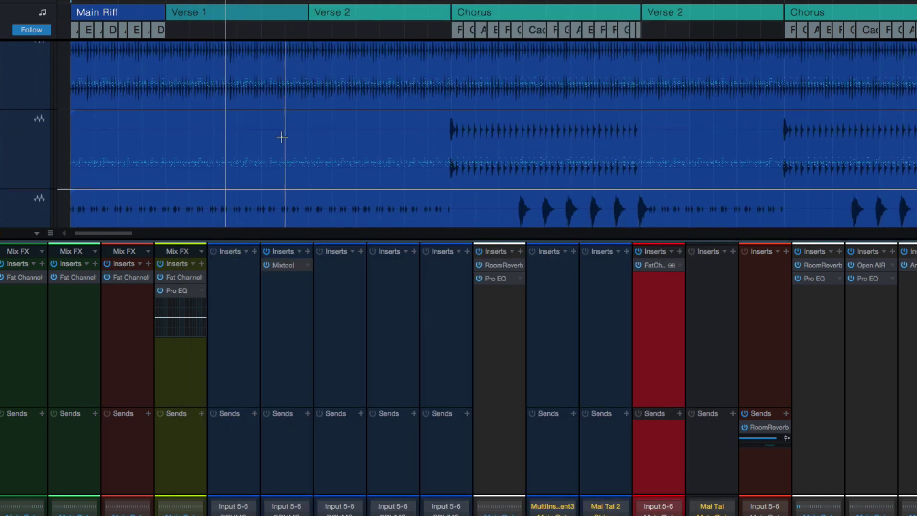
pyautogui.click(235, 98)
pyautogui.scroll(3, 236, 127)
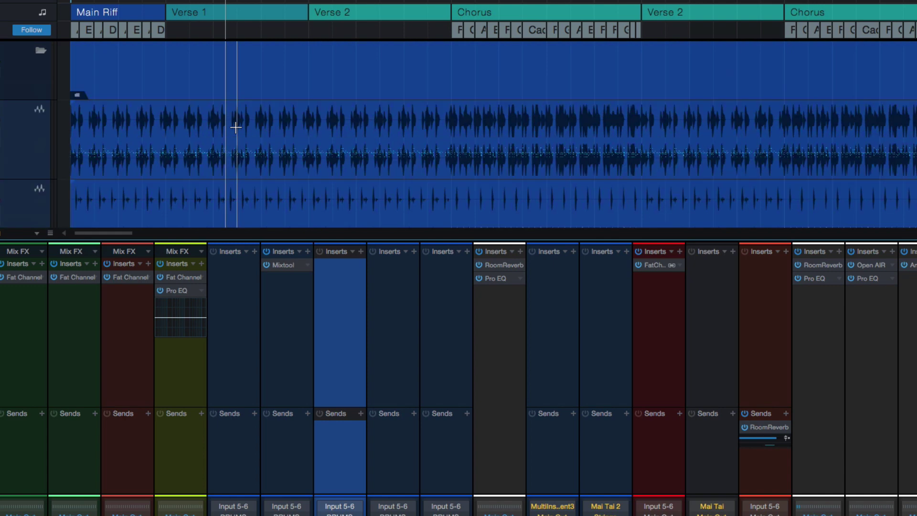
pyautogui.press('super+comma')
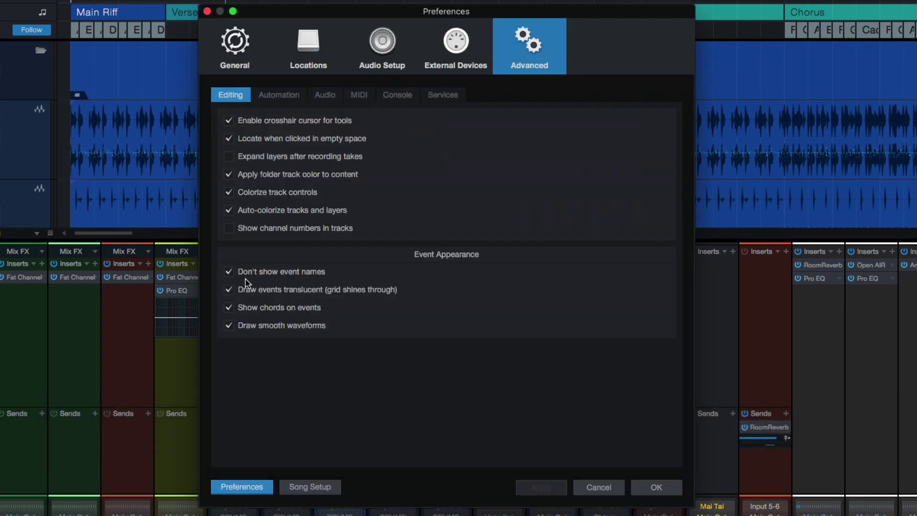
# - Toggle Don't show event names and Draw events translucent off and back on, applying each change
pyautogui.click(229, 272)
pyautogui.click(553, 487)
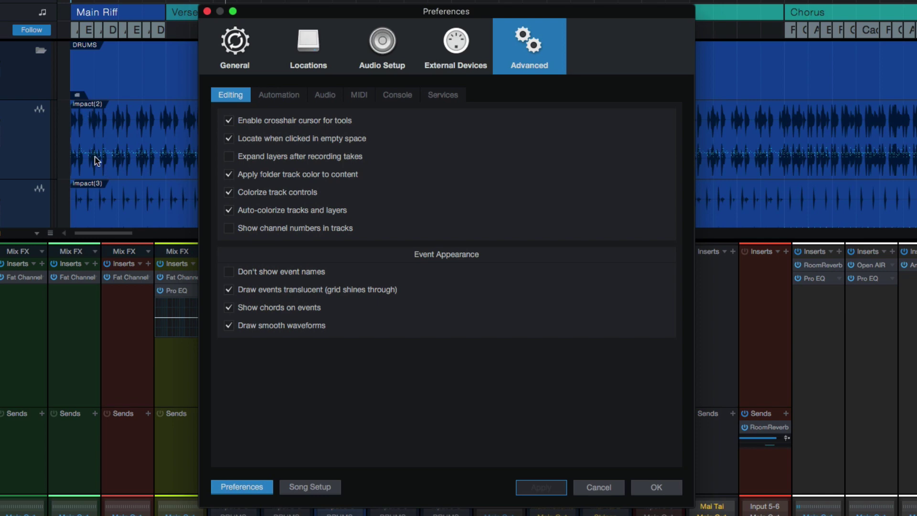
pyautogui.click(272, 273)
pyautogui.click(557, 489)
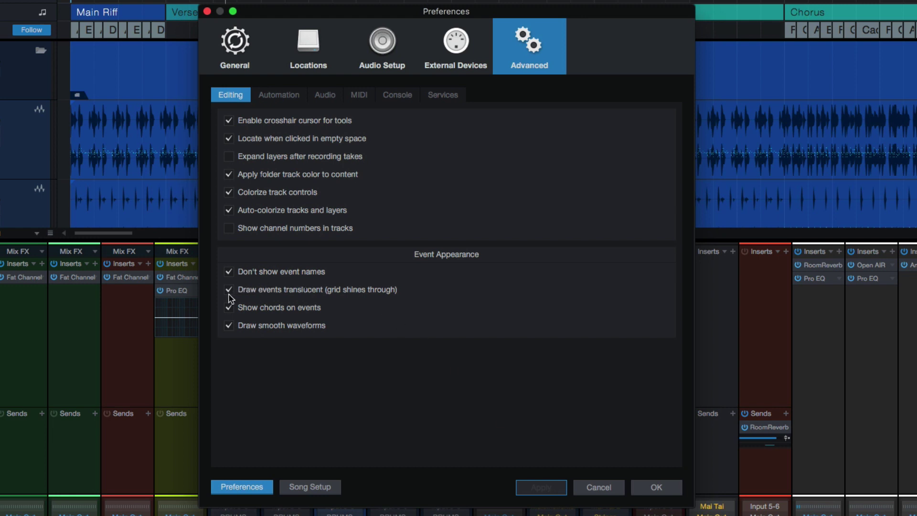
pyautogui.click(269, 293)
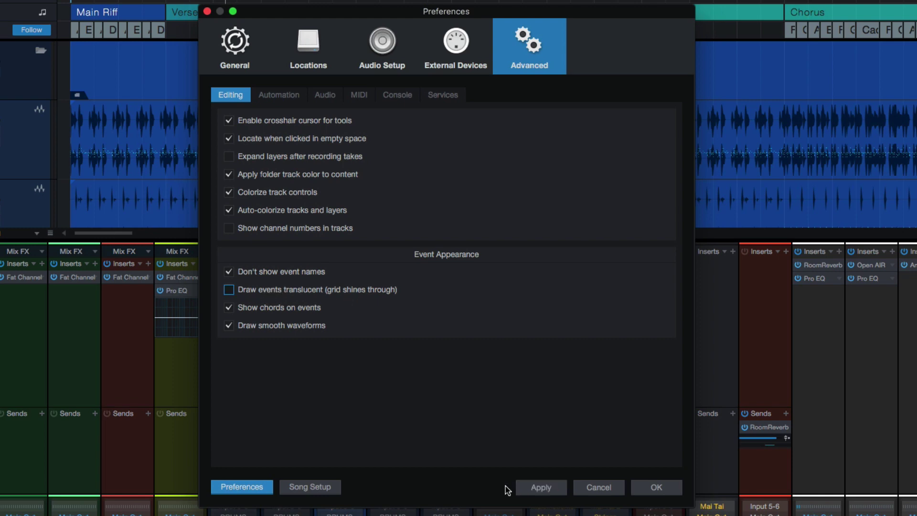
pyautogui.click(538, 487)
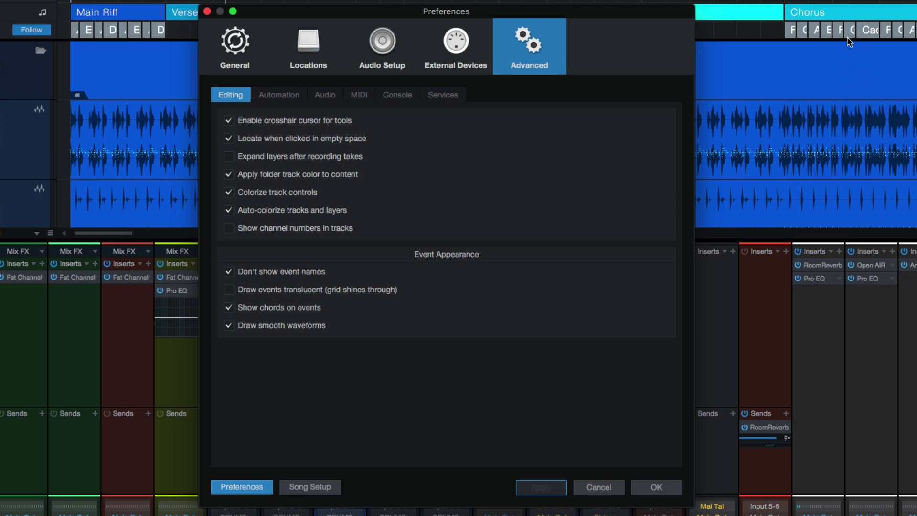
pyautogui.click(284, 290)
pyautogui.click(530, 492)
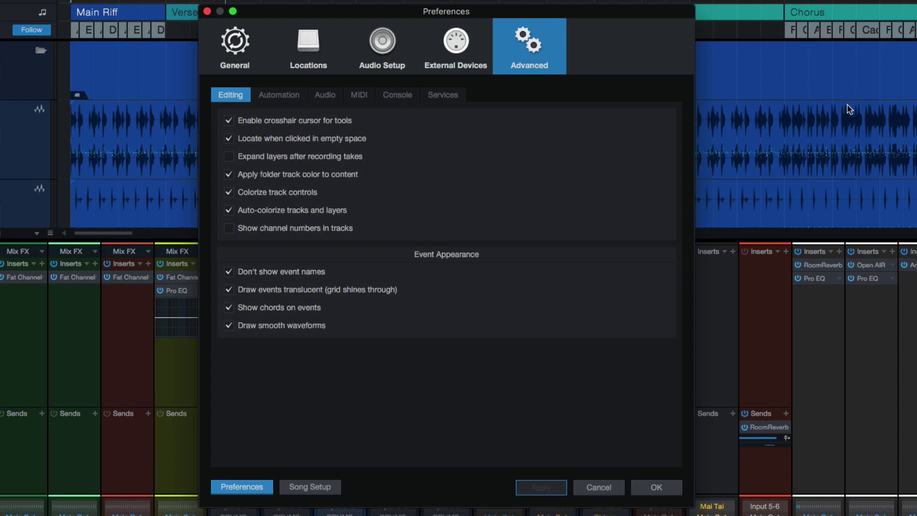
# - Switch Draw smooth waveforms off and on again, then go to the Automation preferences
pyautogui.click(242, 325)
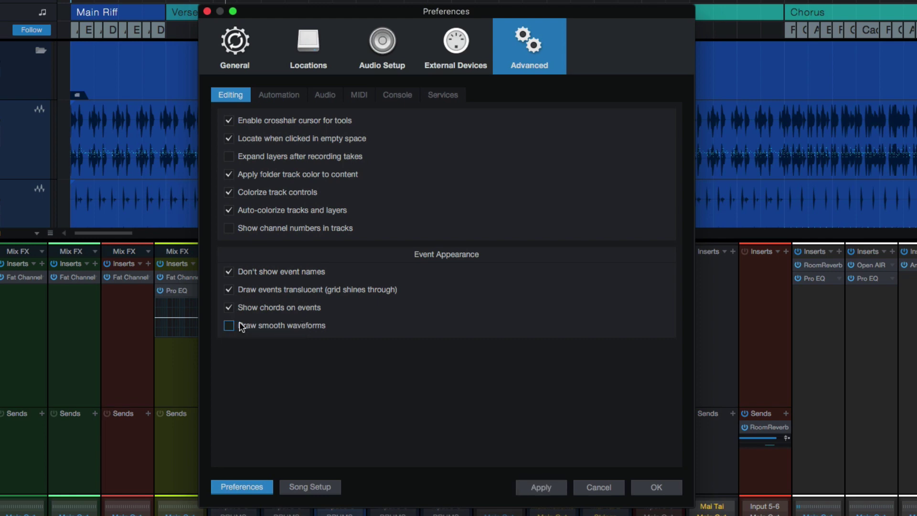
pyautogui.click(239, 324)
pyautogui.click(278, 94)
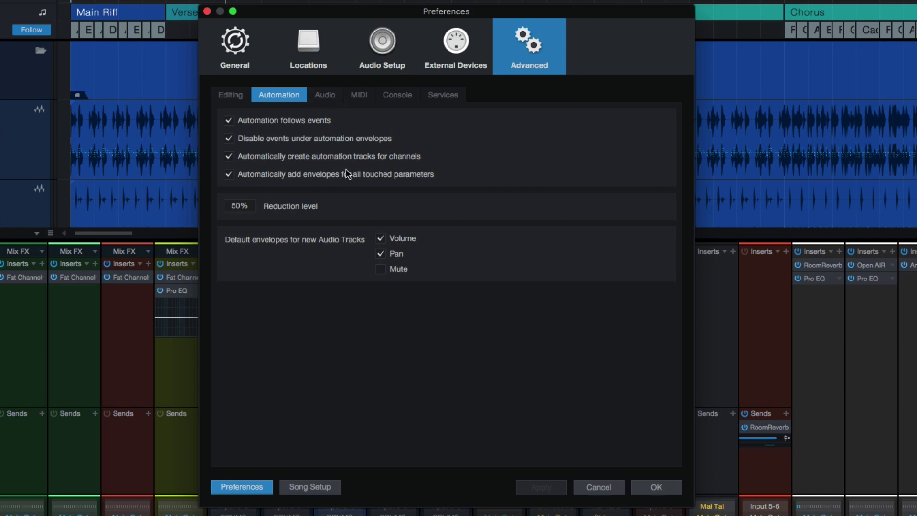
# - On the Audio preferences page, toggle realtime mastering processing and Pre-record audio input and restore both
pyautogui.click(326, 95)
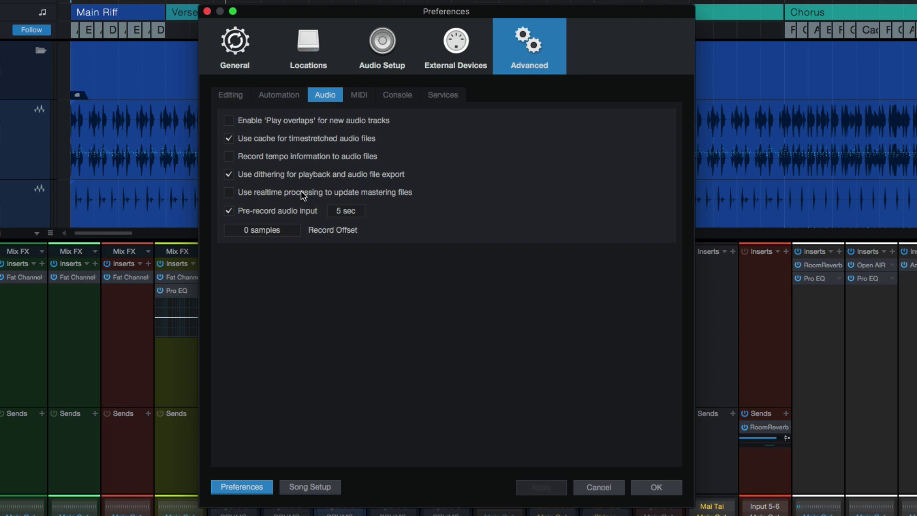
pyautogui.click(226, 193)
pyautogui.click(230, 193)
pyautogui.click(229, 211)
pyautogui.click(229, 210)
# - Close Preferences, record-arm Impact St 1, and record a short take with backslash
pyautogui.click(597, 489)
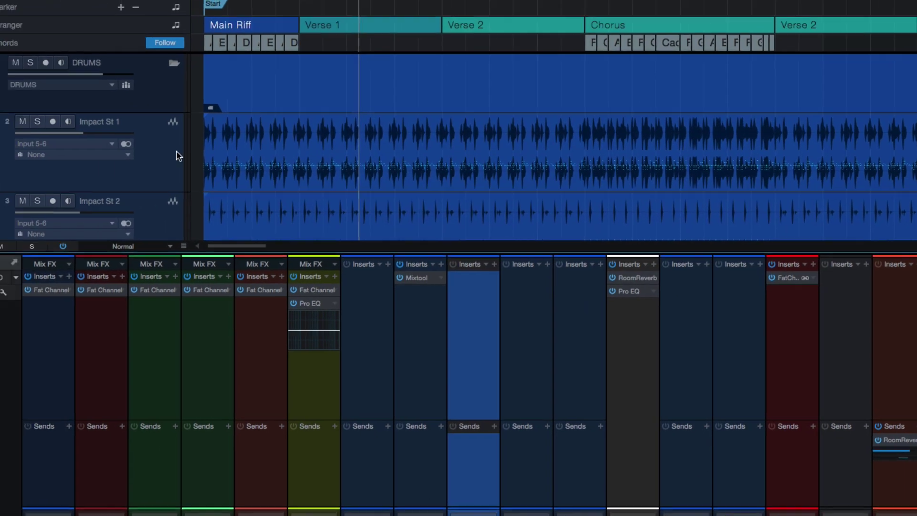
pyautogui.click(0, 103)
pyautogui.click(70, 122)
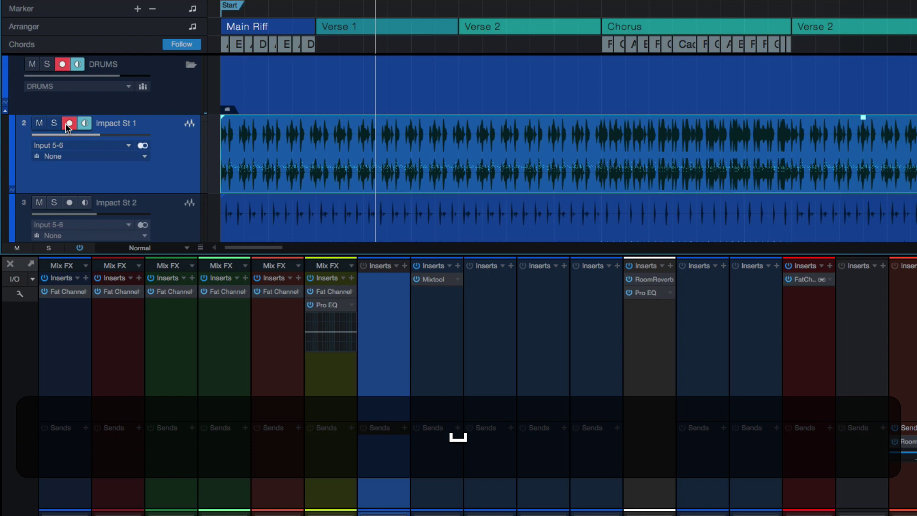
pyautogui.press('\\')
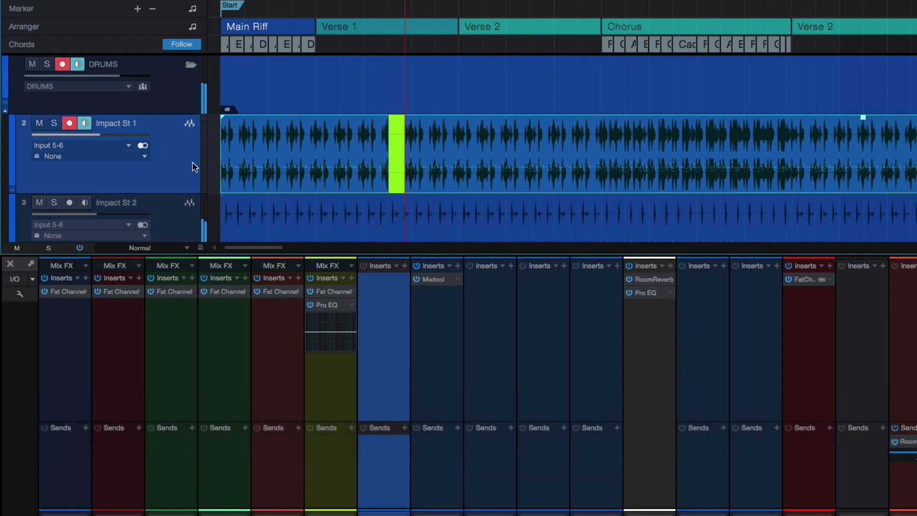
pyautogui.press('\\')
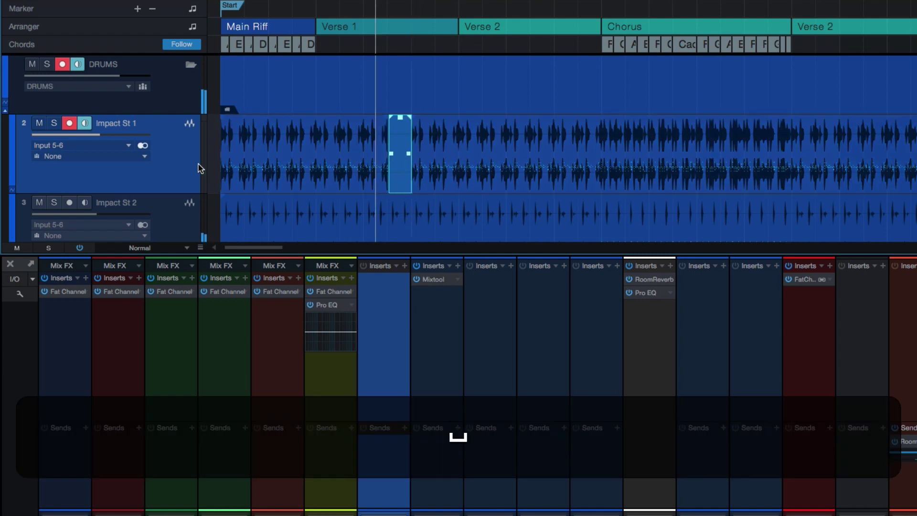
# - Zoom in, trim the recorded event's edges, then undo the trims and recording and redo once
pyautogui.scroll(1, 346, 159)
pyautogui.scroll(5, 347, 159)
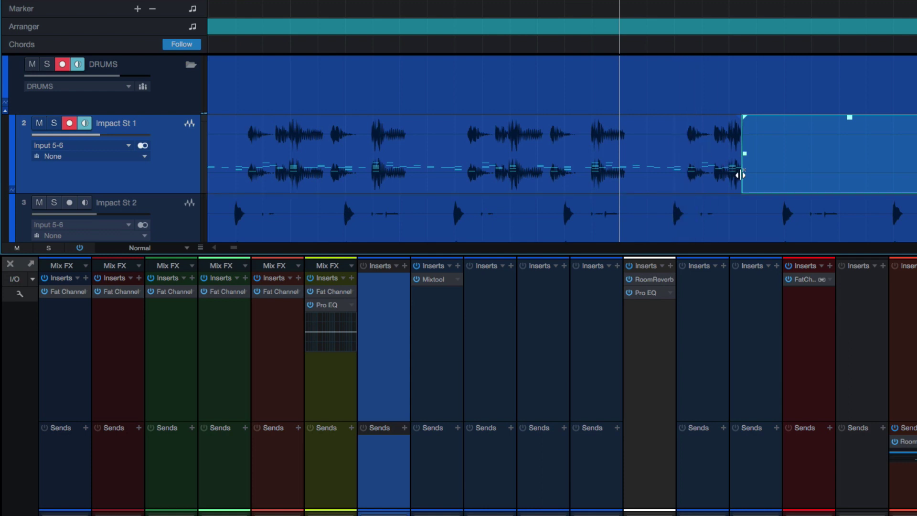
pyautogui.moveTo(740, 175); pyautogui.dragTo(784, 152)
pyautogui.moveTo(362, 156); pyautogui.dragTo(361, 158)
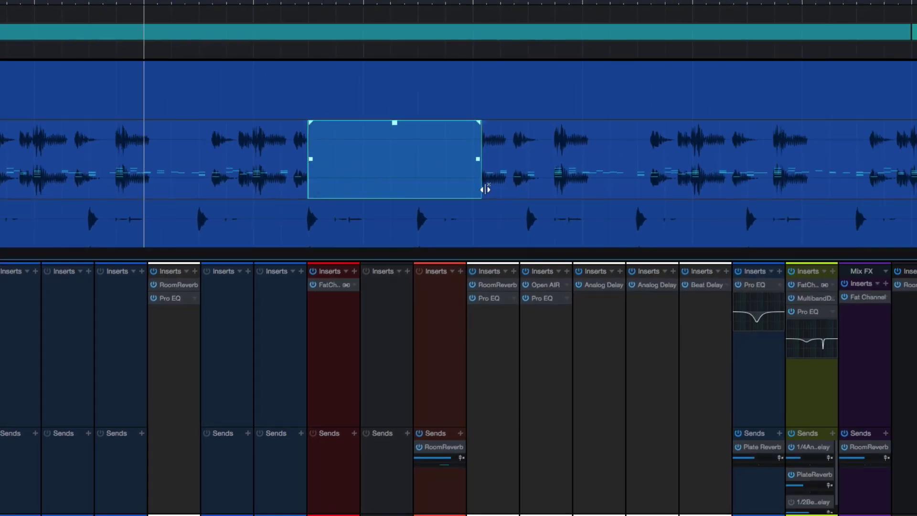
pyautogui.moveTo(485, 190); pyautogui.dragTo(572, 182)
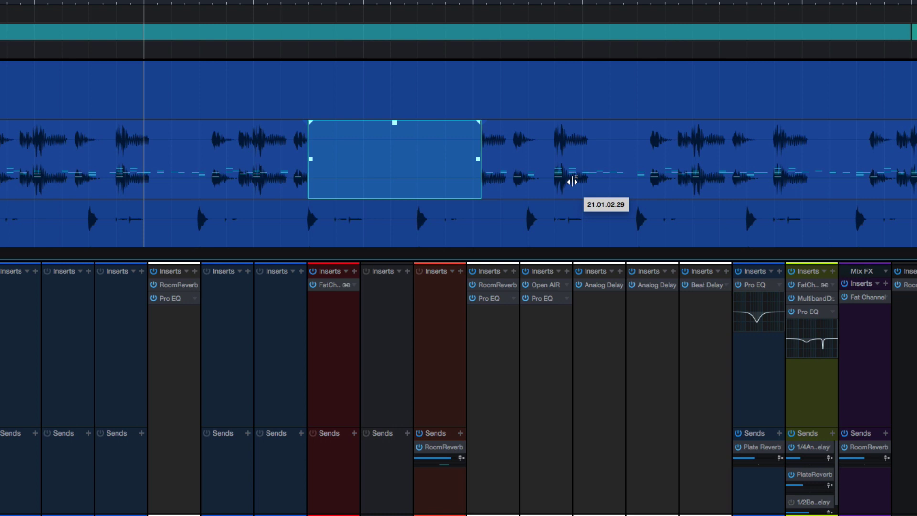
pyautogui.press('super+z')
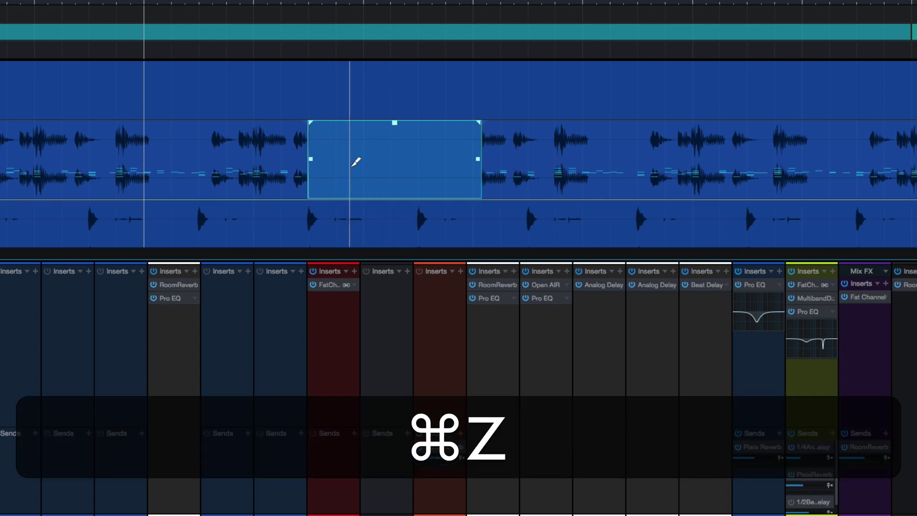
pyautogui.press('super+z')
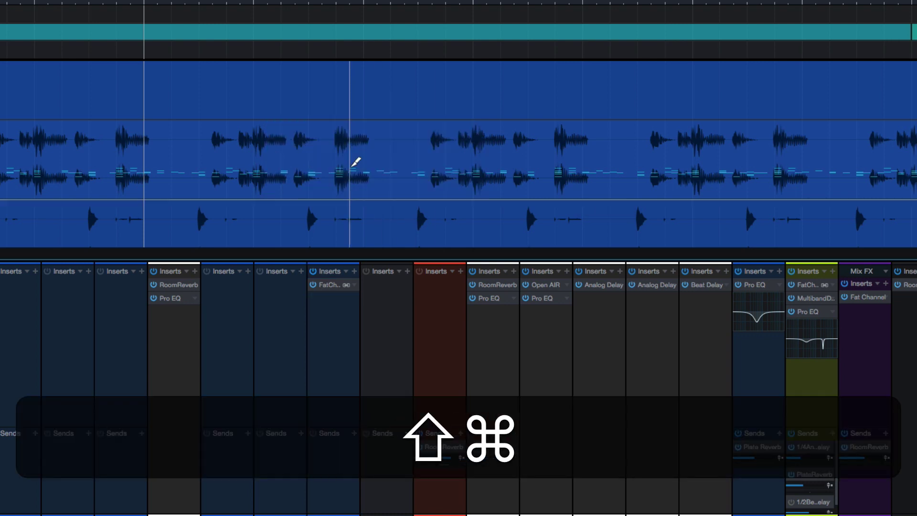
pyautogui.press('shift+super+z')
pyautogui.press('super+comma')
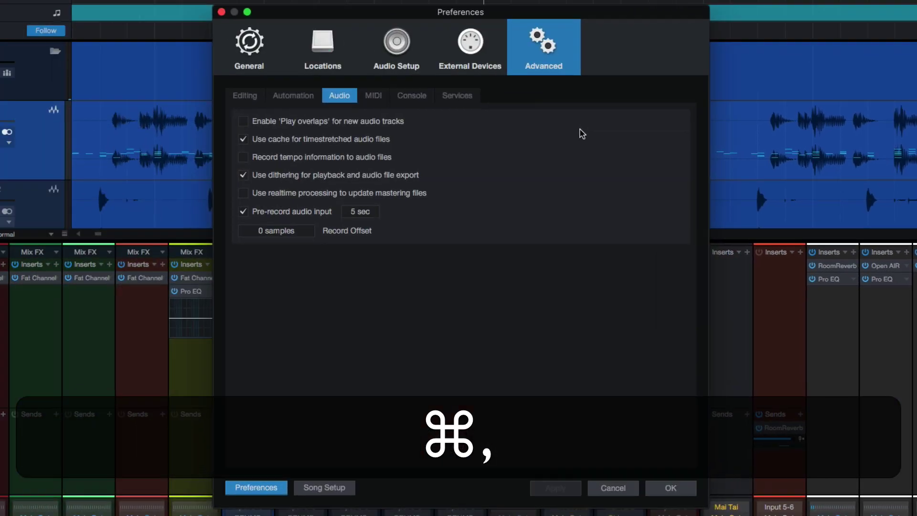
pyautogui.scroll(5, 321, 213)
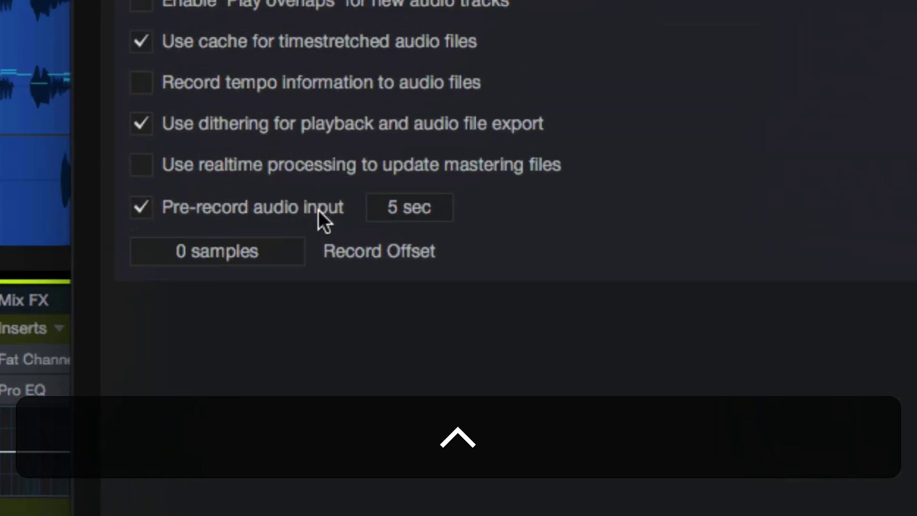
pyautogui.scroll(-5, 400, 210)
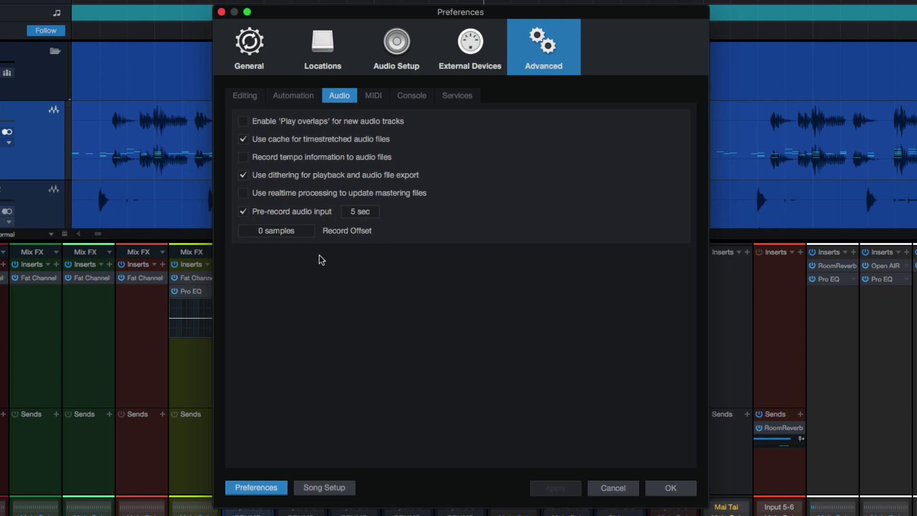
pyautogui.click(372, 97)
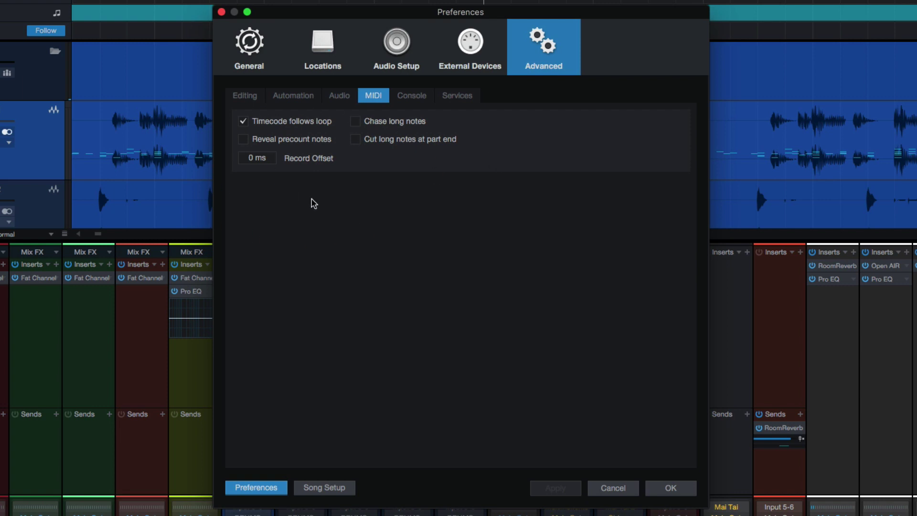
pyautogui.click(405, 96)
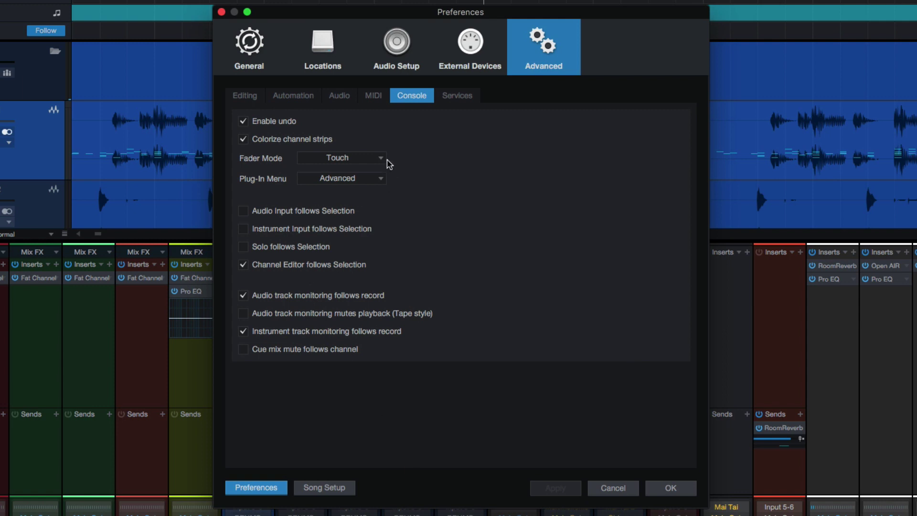
pyautogui.click(244, 121)
pyautogui.click(244, 121)
pyautogui.click(243, 139)
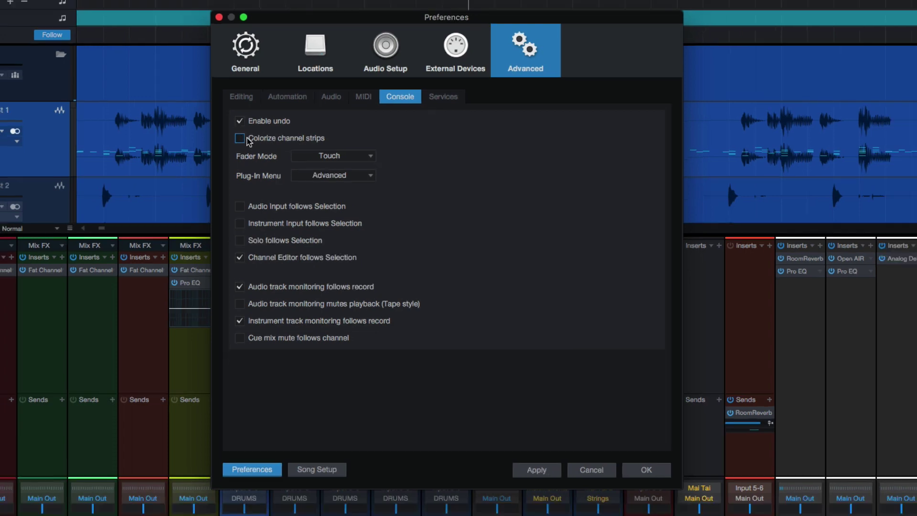
pyautogui.click(556, 488)
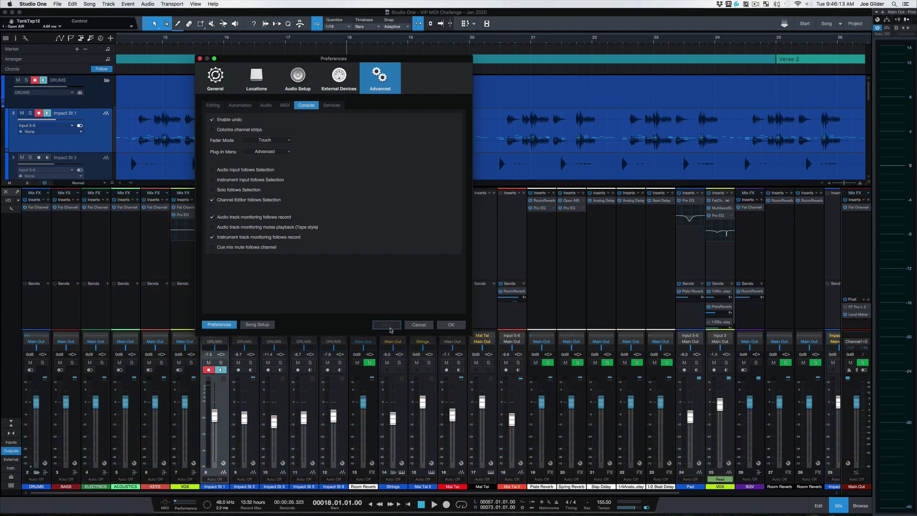
pyautogui.hscroll(6, 567, 308)
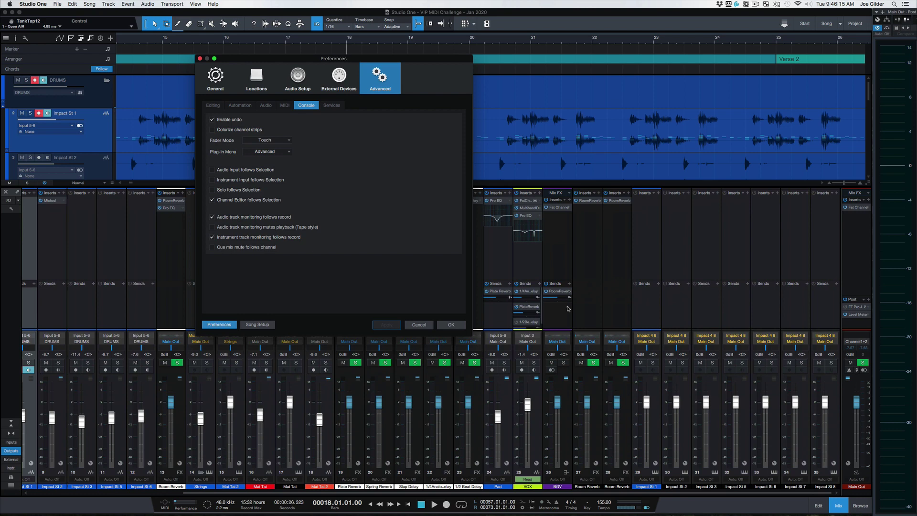
pyautogui.hscroll(-6, 670, 307)
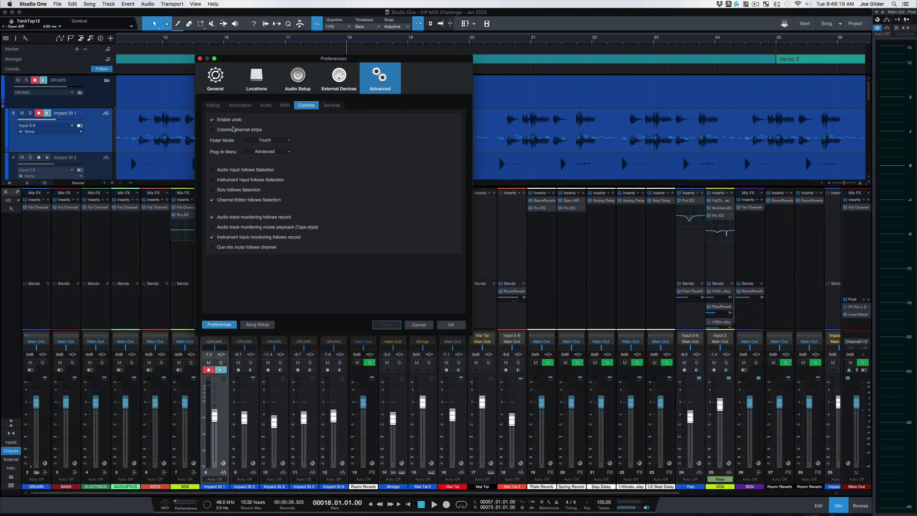
pyautogui.click(213, 130)
pyautogui.click(387, 324)
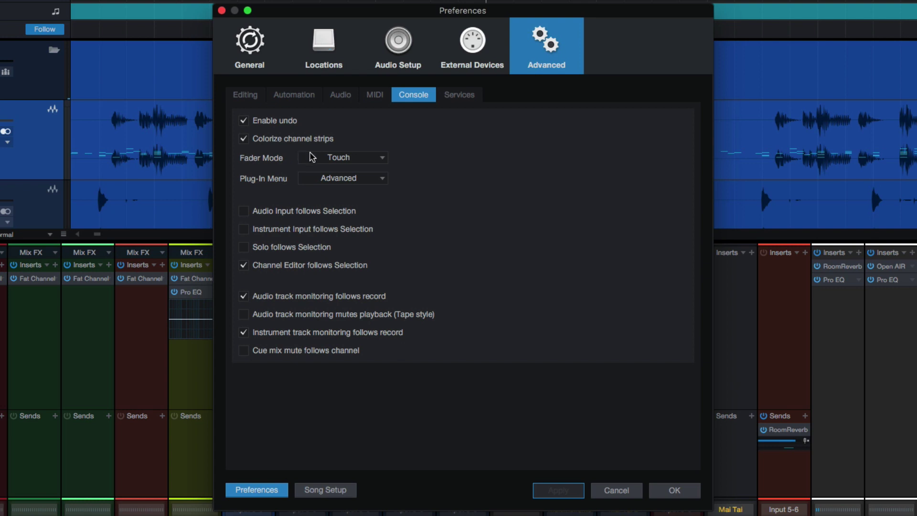
pyautogui.click(271, 141)
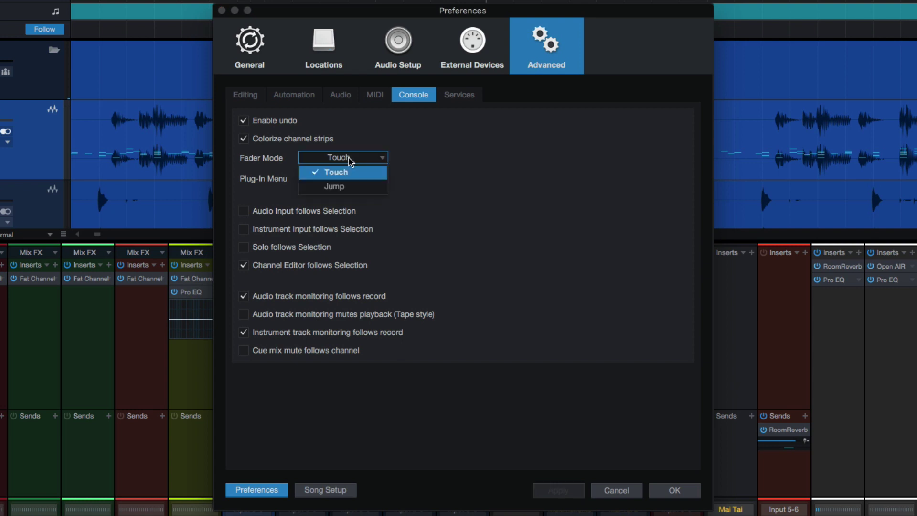
pyautogui.click(463, 163)
pyautogui.click(362, 162)
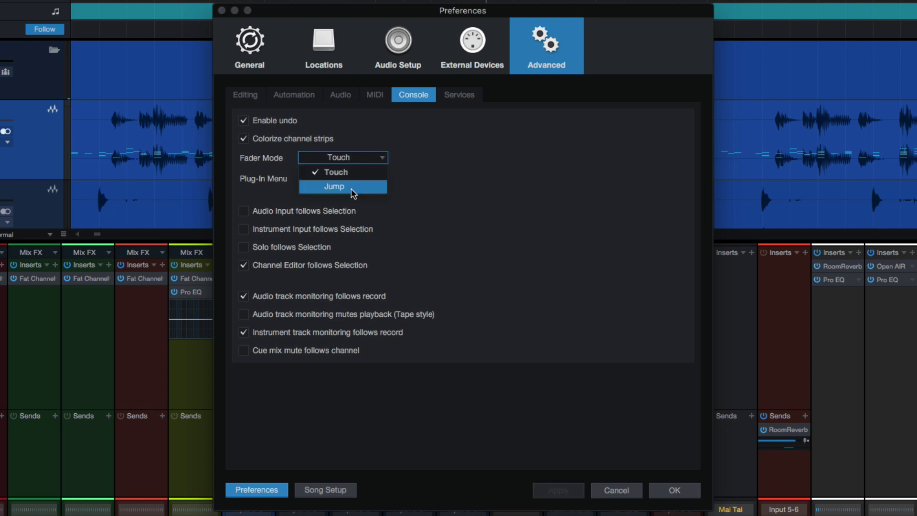
pyautogui.click(518, 233)
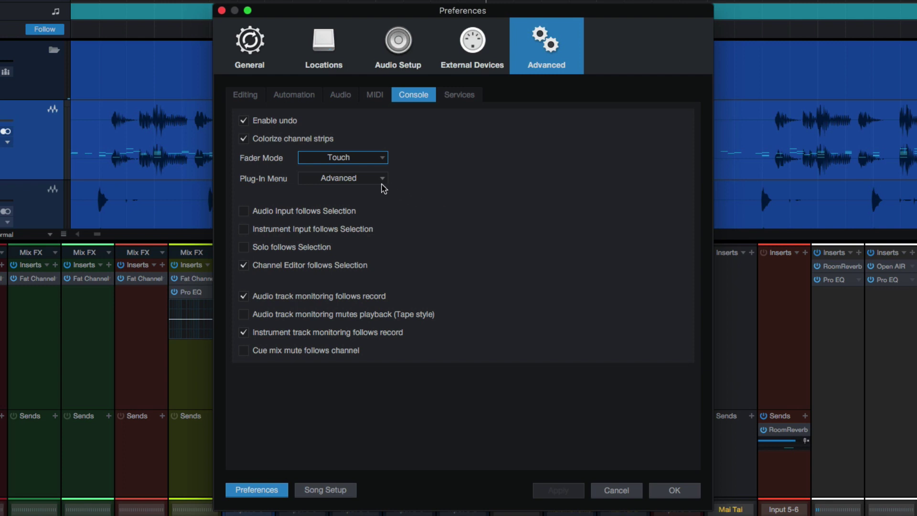
pyautogui.click(353, 181)
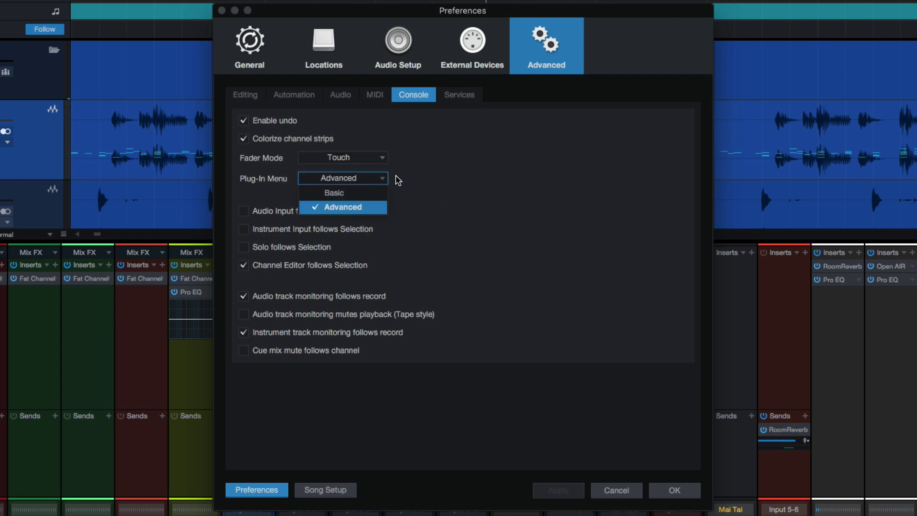
pyautogui.click(419, 188)
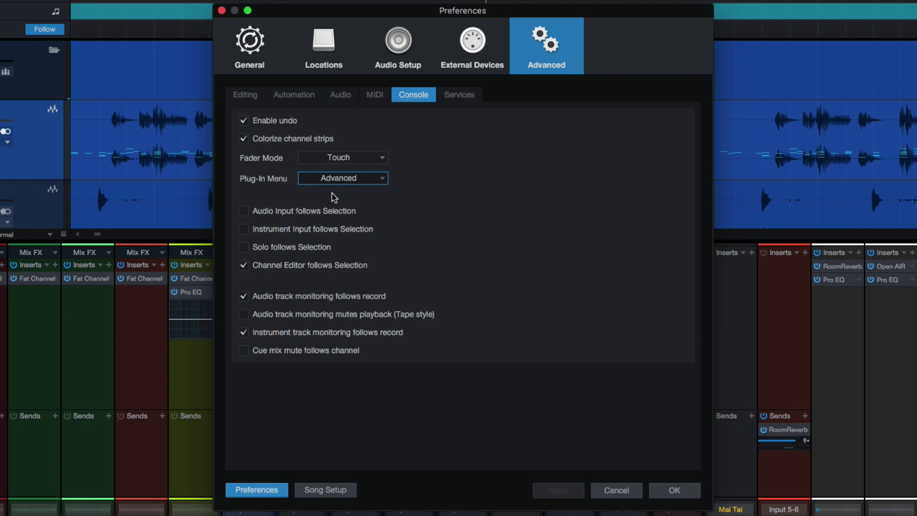
pyautogui.click(246, 212)
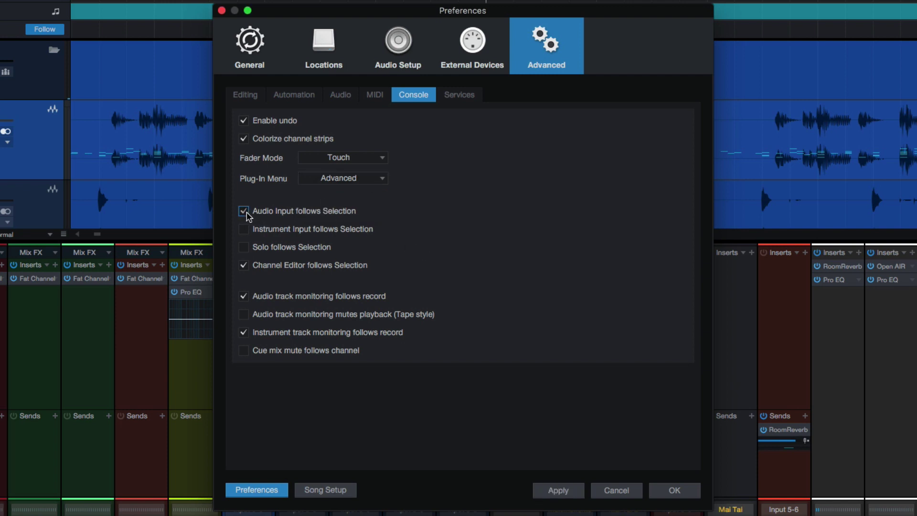
pyautogui.click(244, 211)
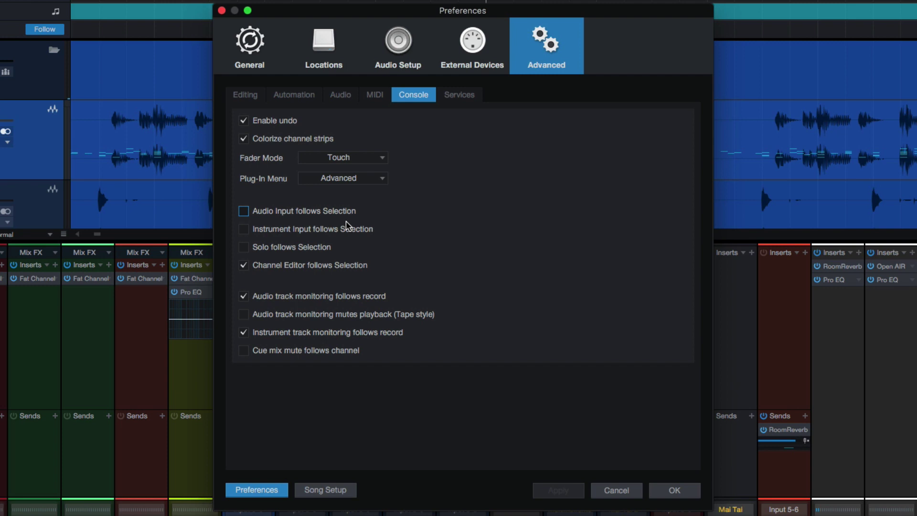
pyautogui.click(285, 231)
pyautogui.click(284, 231)
pyautogui.click(293, 252)
pyautogui.click(278, 254)
# - Close Preferences and open the Plate Reverb channel's Pro EQ plug-in
pyautogui.click(618, 493)
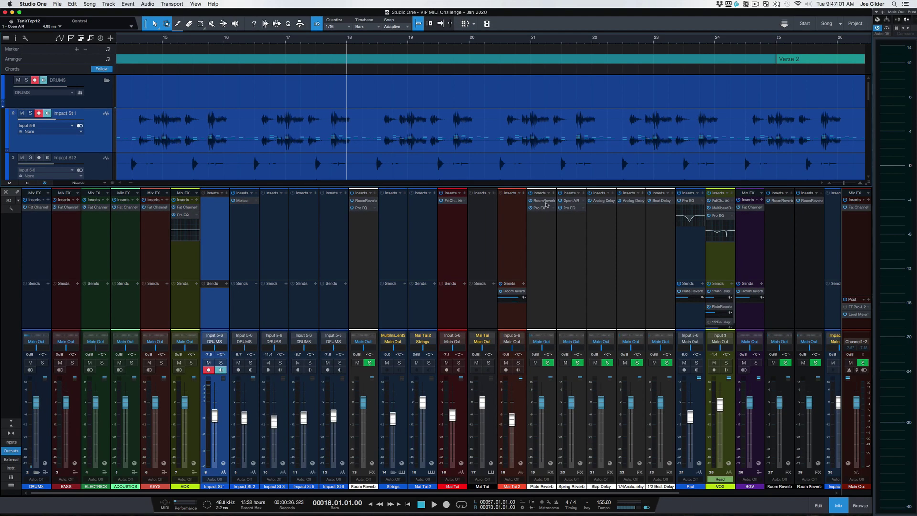
pyautogui.click(543, 209)
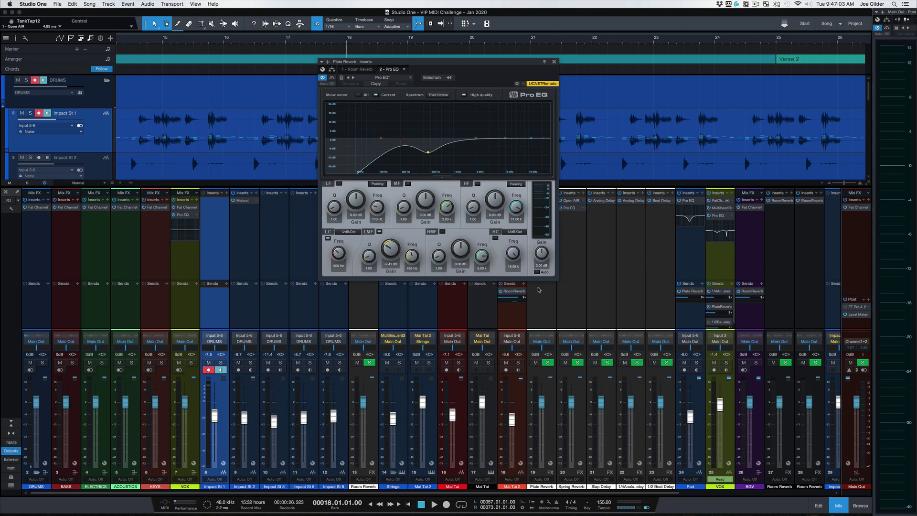
pyautogui.click(539, 315)
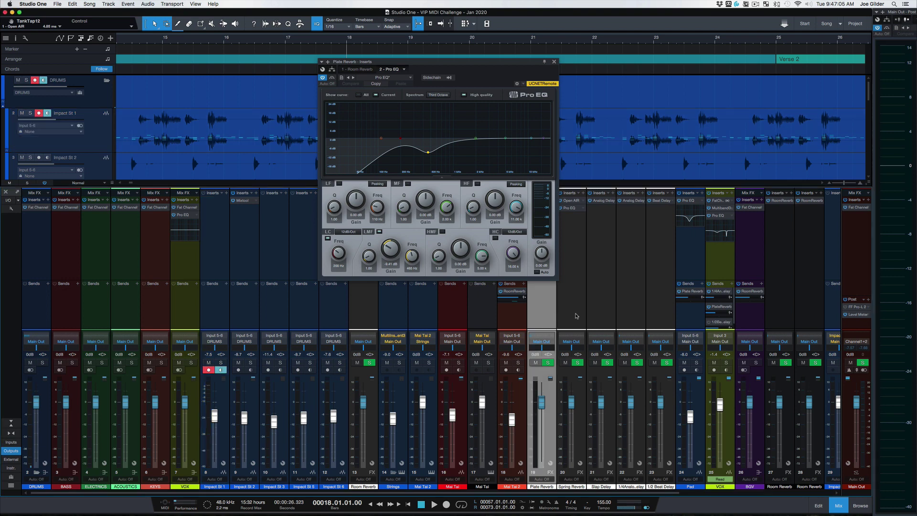
# - Click through the Spring Reverb, Slap Delay and 1/4 Analog Delay channels, ending on Spring Reverb's Open AIR
pyautogui.click(576, 315)
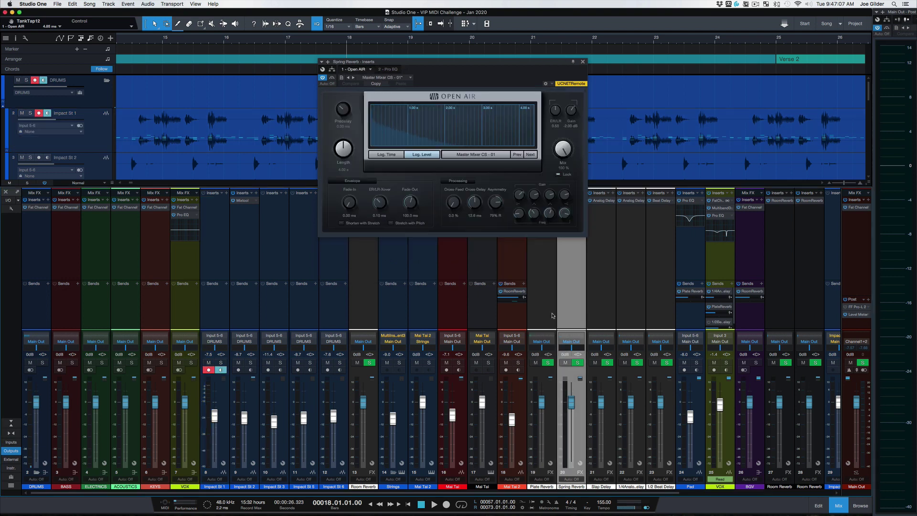
pyautogui.click(548, 315)
pyautogui.click(578, 317)
pyautogui.click(550, 313)
pyautogui.click(603, 283)
pyautogui.click(631, 284)
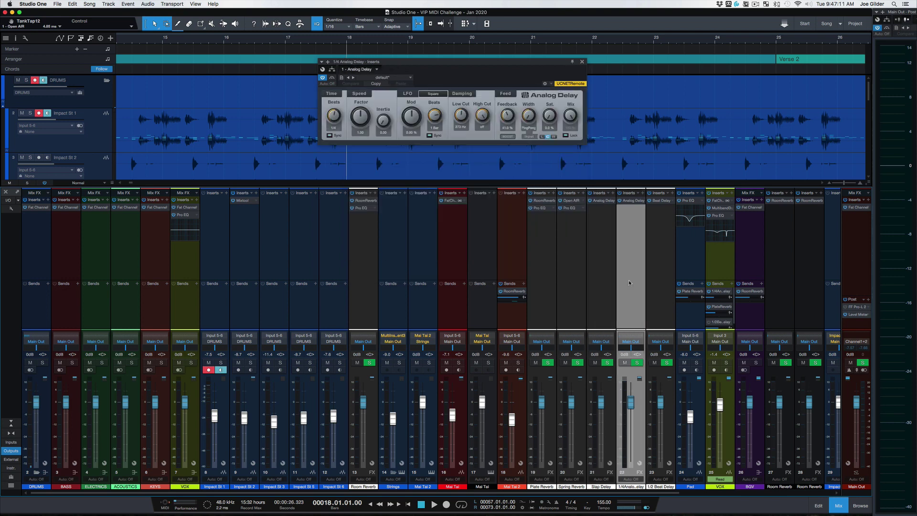
pyautogui.click(602, 283)
pyautogui.click(546, 286)
pyautogui.click(576, 303)
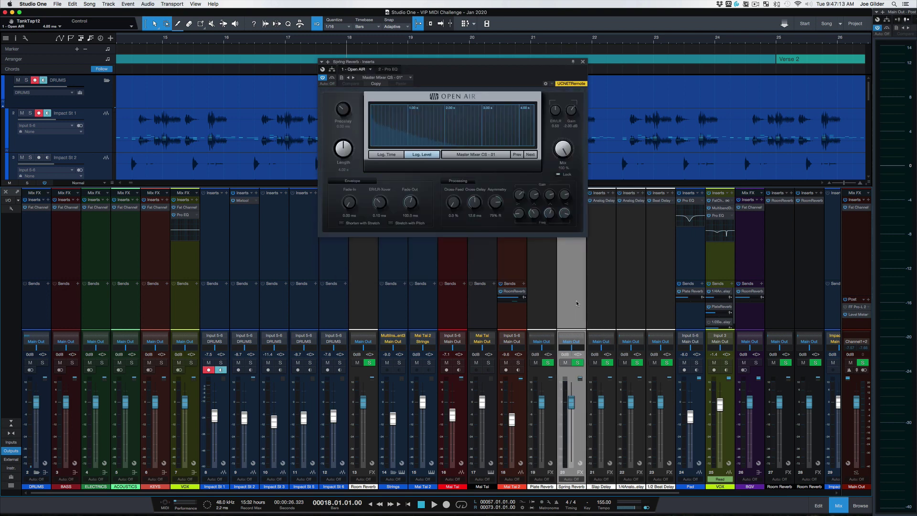
pyautogui.press('super+comma')
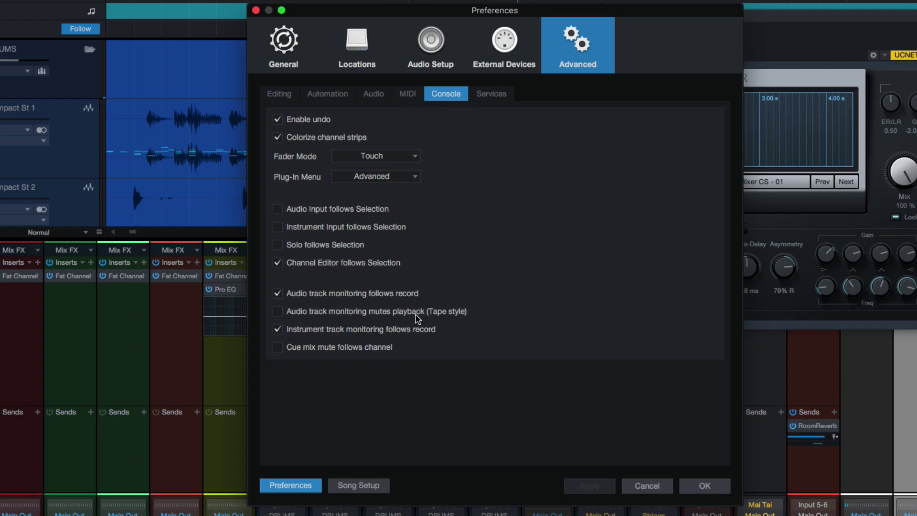
# - Close Preferences, then toggle mute and input monitoring on Impact St 1 and switch them back off
pyautogui.click(647, 484)
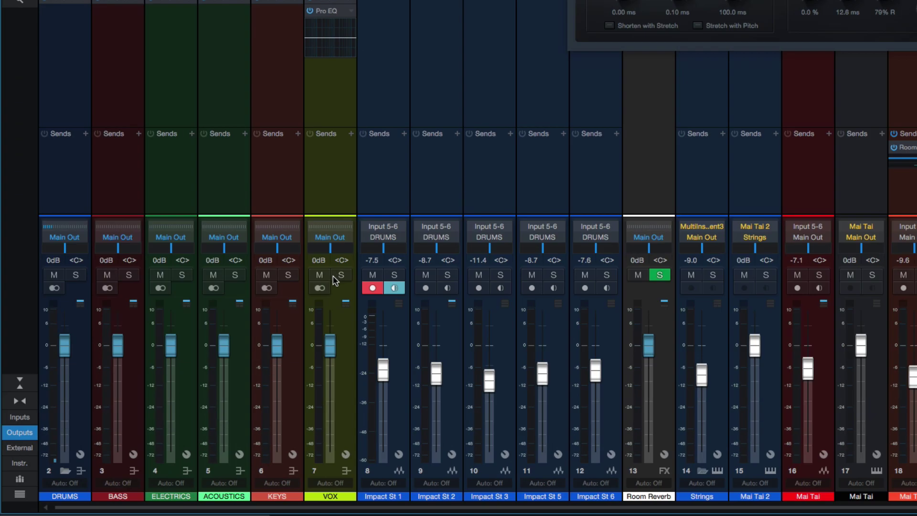
pyautogui.click(373, 275)
pyautogui.click(373, 287)
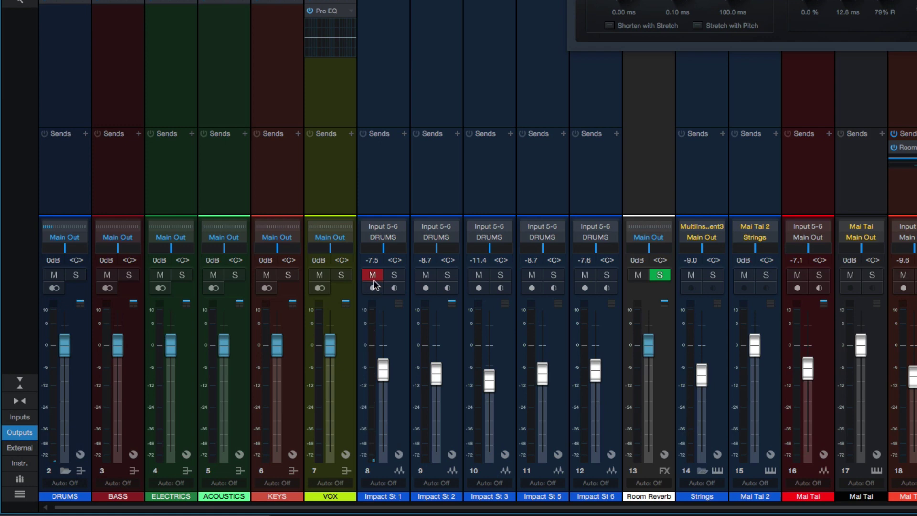
pyautogui.click(373, 287)
pyautogui.click(374, 288)
pyautogui.click(373, 275)
# - Reopen Preferences and look at Services and Console before showing the General page
pyautogui.press('super')
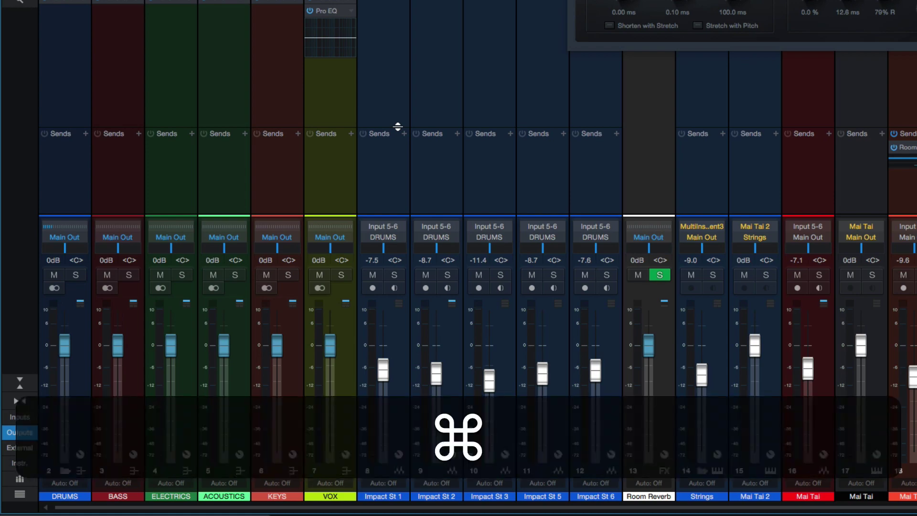
pyautogui.press('super+comma')
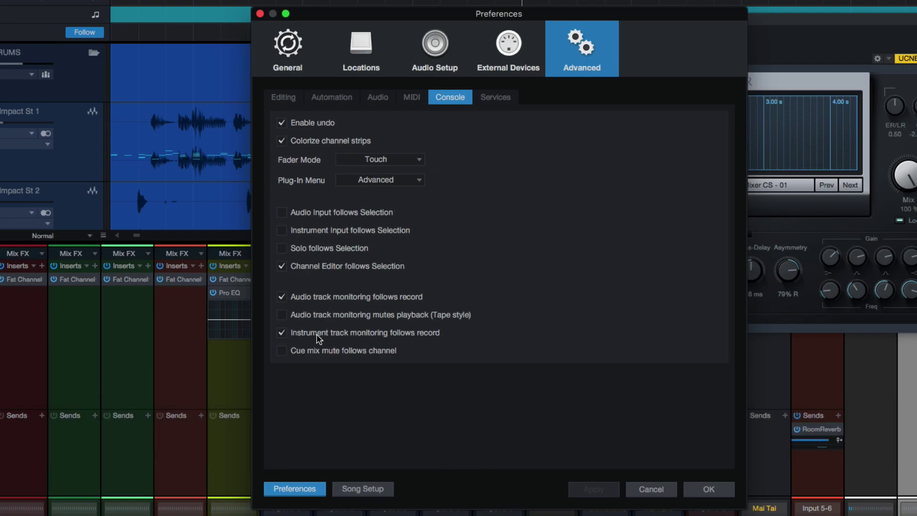
pyautogui.click(498, 98)
pyautogui.click(447, 97)
pyautogui.click(286, 52)
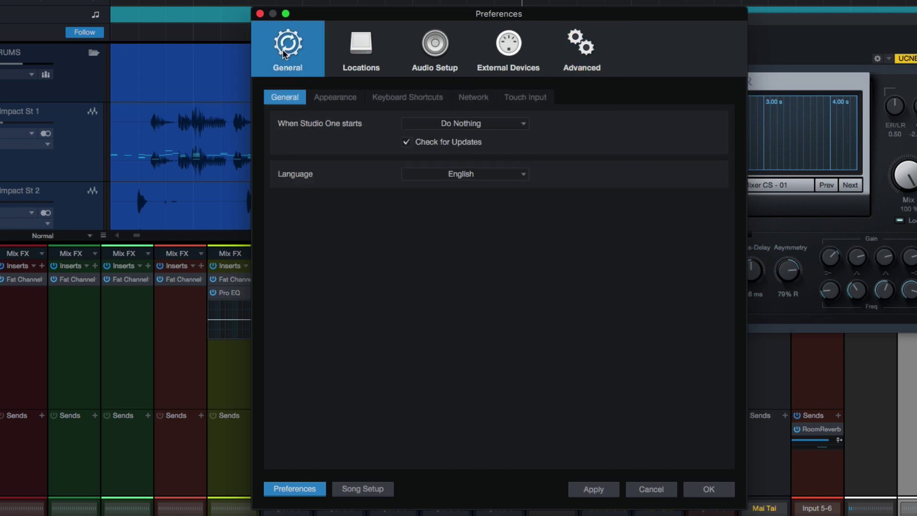
# - Open Song Setup without applying the pending changes and enlarge its window
pyautogui.click(365, 489)
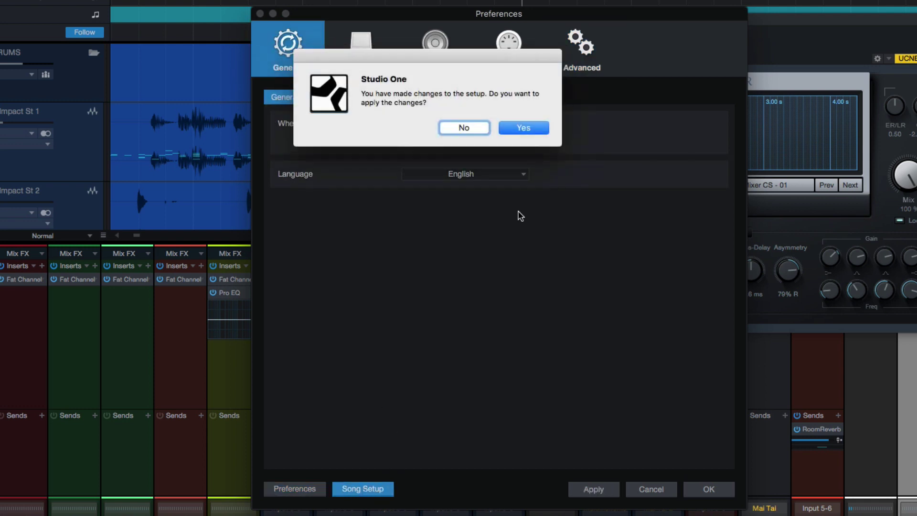
pyautogui.click(466, 130)
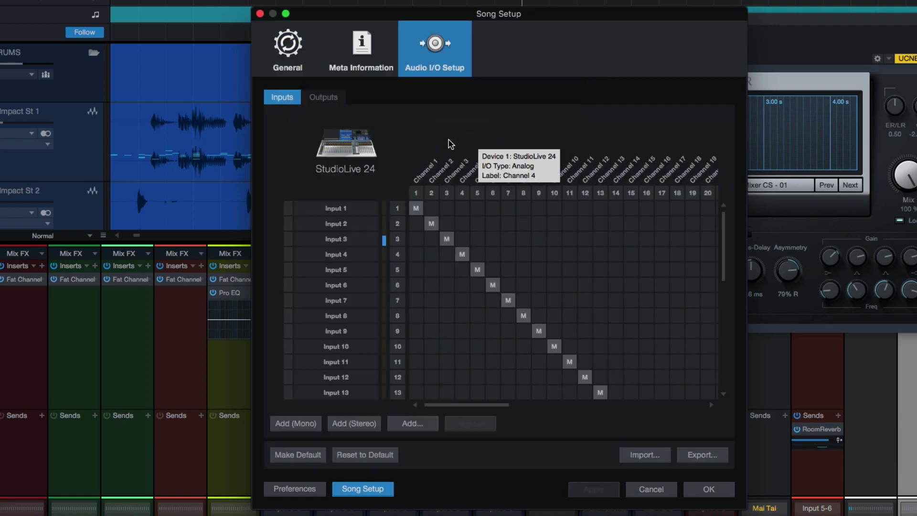
pyautogui.moveTo(747, 504); pyautogui.dragTo(916, 515)
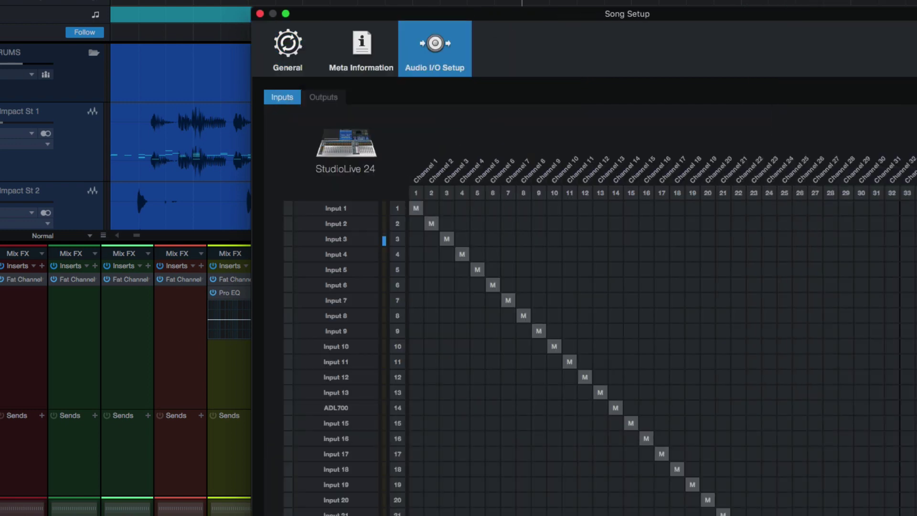
# - Scroll through the Audio I/O input matrix and select the ADL700 input
pyautogui.scroll(-2, 244, 182)
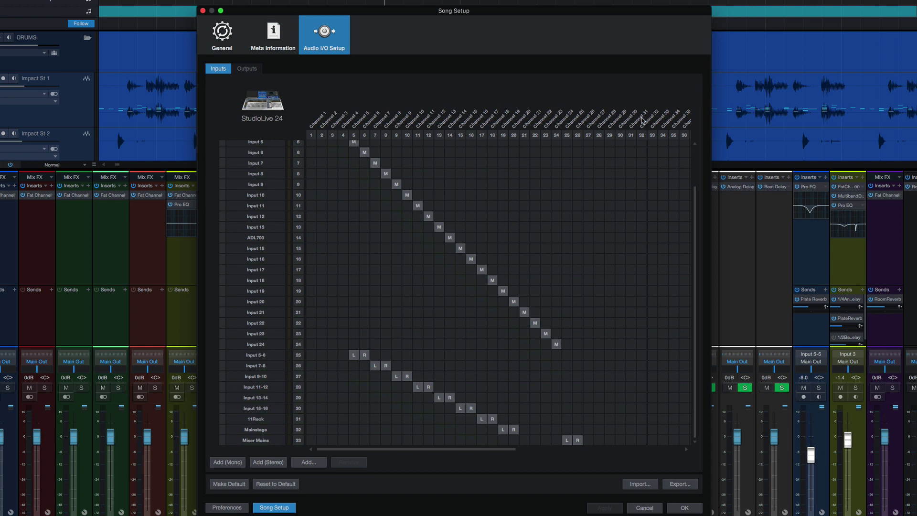
pyautogui.hscroll(10, 654, 120)
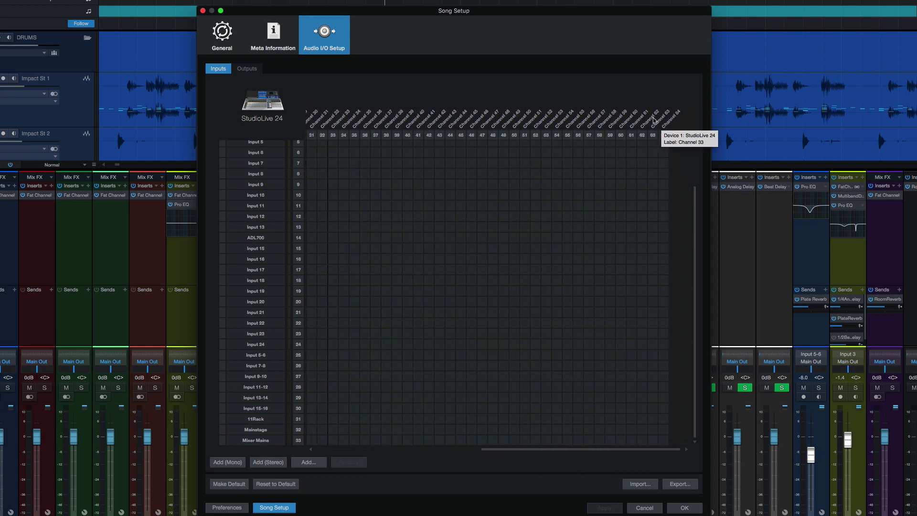
pyautogui.hscroll(-10, 658, 119)
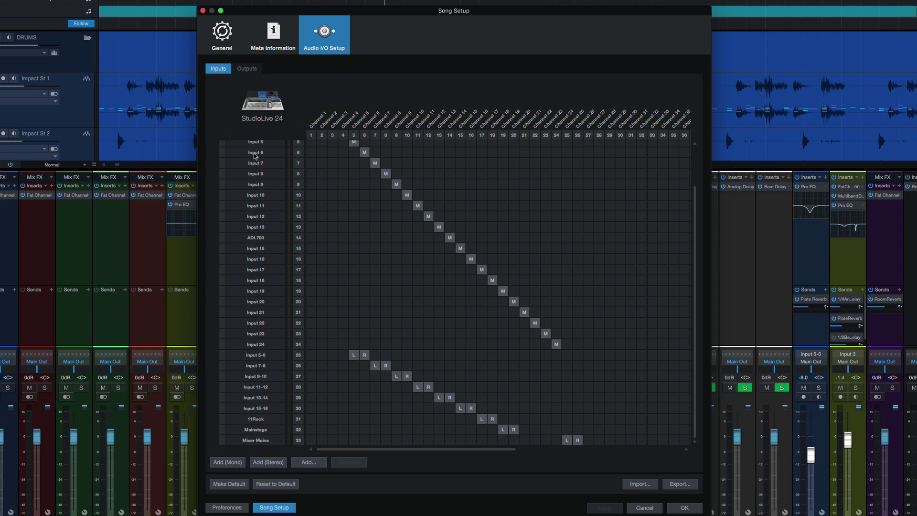
pyautogui.scroll(3, 261, 164)
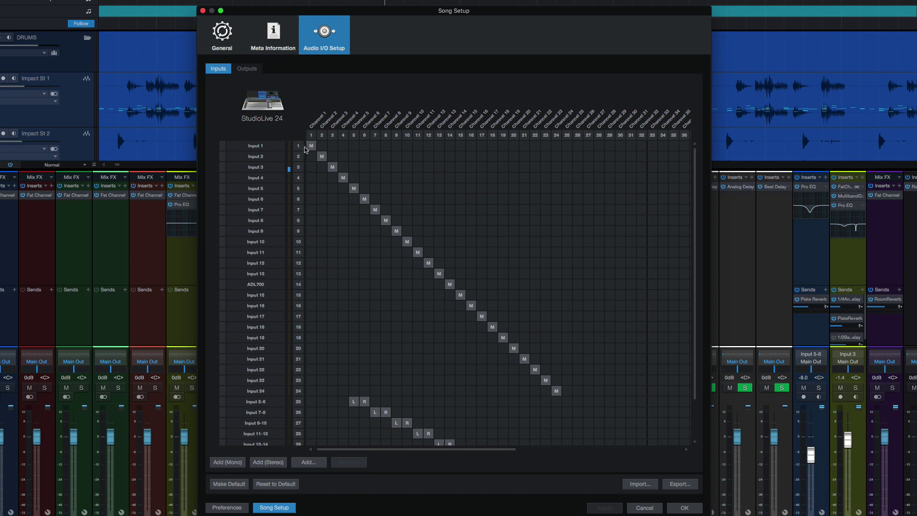
pyautogui.click(249, 284)
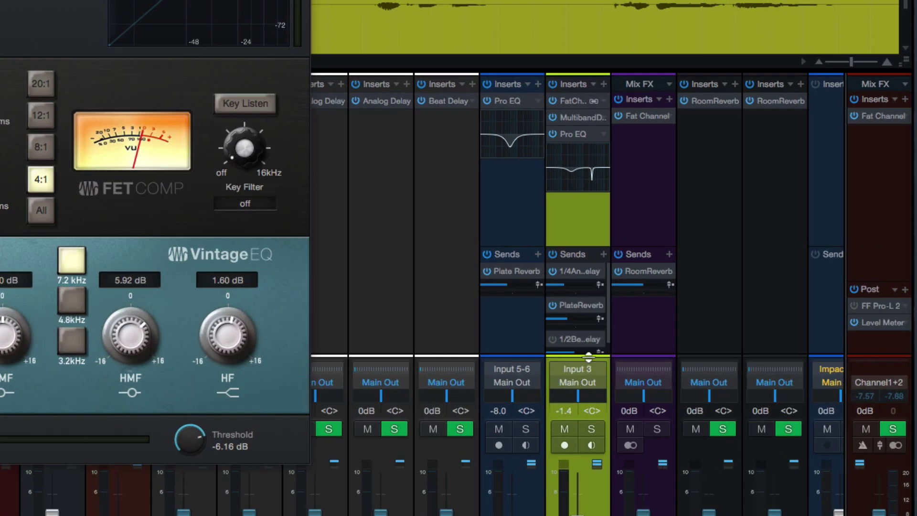
# - Check the VOX channel's input choices without changing them, then open Preferences with Cmd+,
pyautogui.click(721, 324)
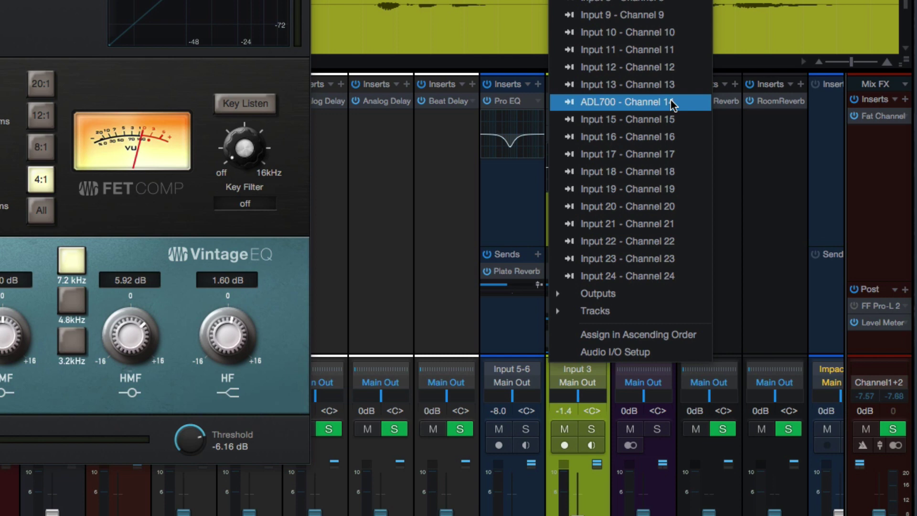
pyautogui.click(412, 212)
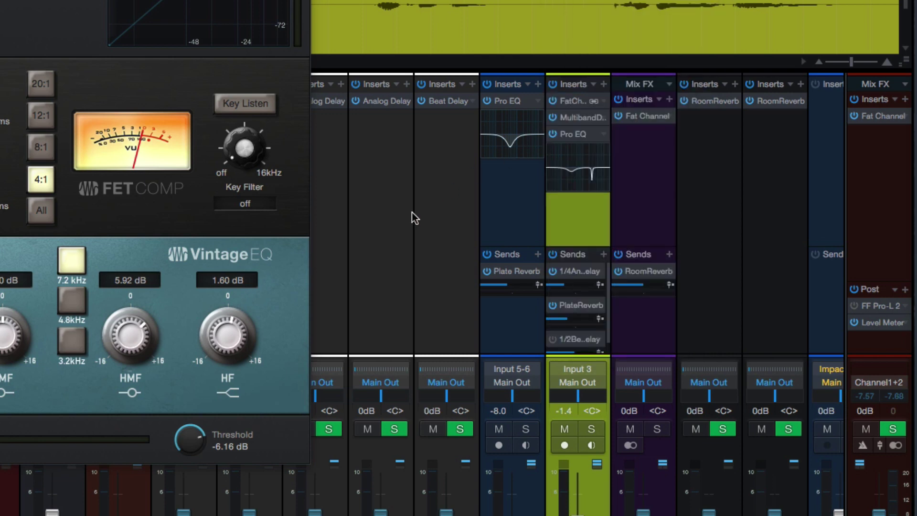
pyautogui.press('super+comma')
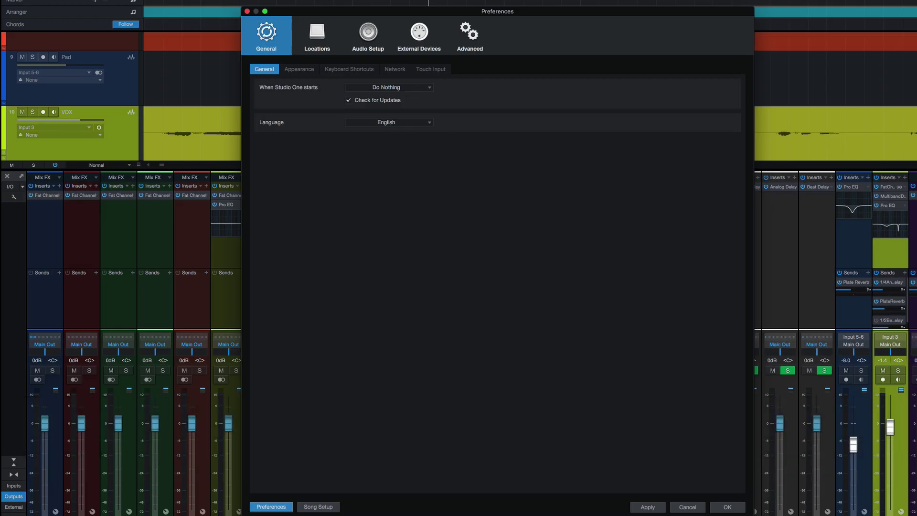
# - Open Song Setup without applying changes and select the Input 3 input
pyautogui.click(324, 510)
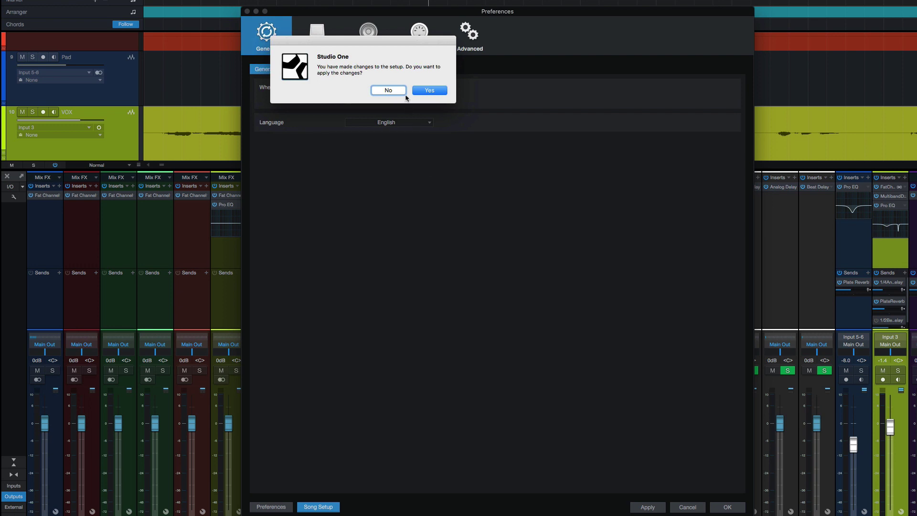
pyautogui.click(404, 93)
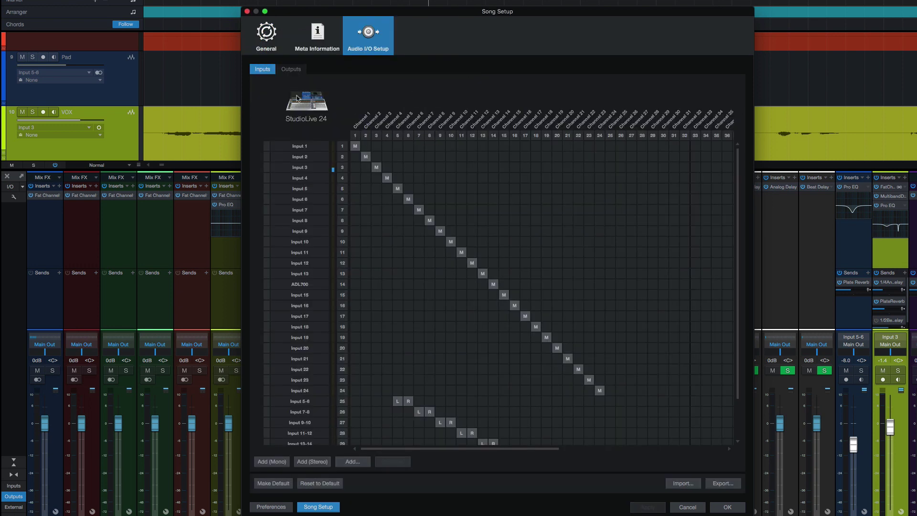
pyautogui.click(313, 169)
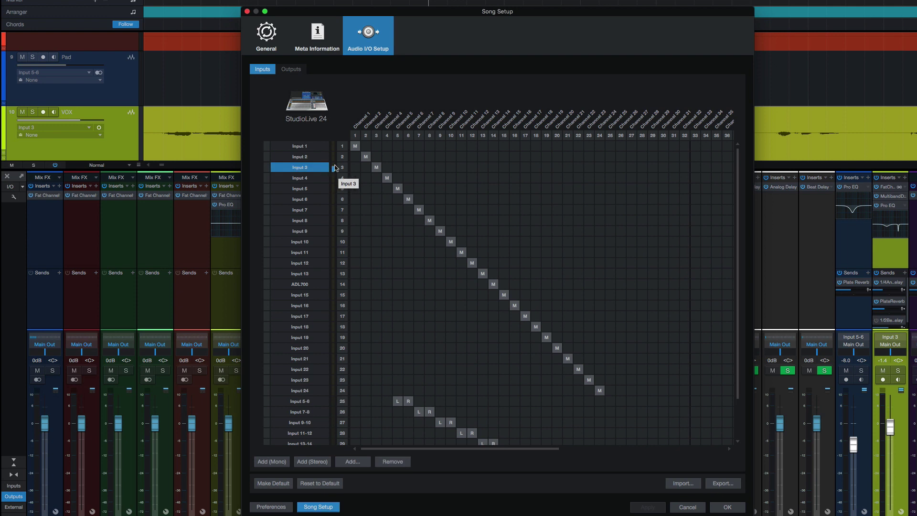
pyautogui.scroll(-3, 329, 329)
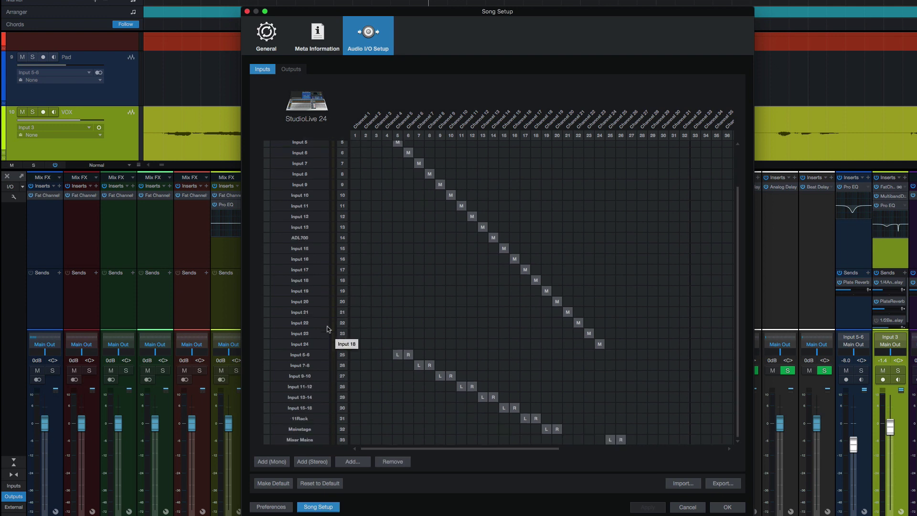
pyautogui.scroll(3, 328, 329)
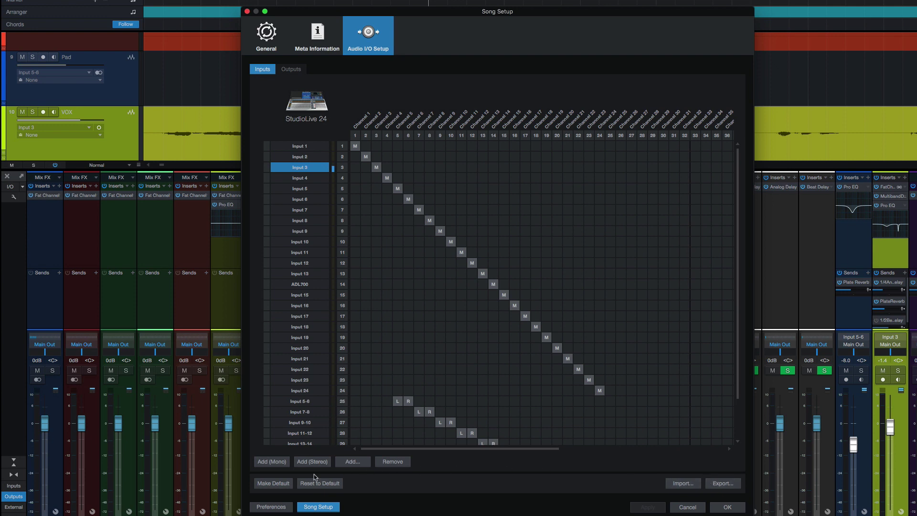
pyautogui.scroll(-3, 314, 378)
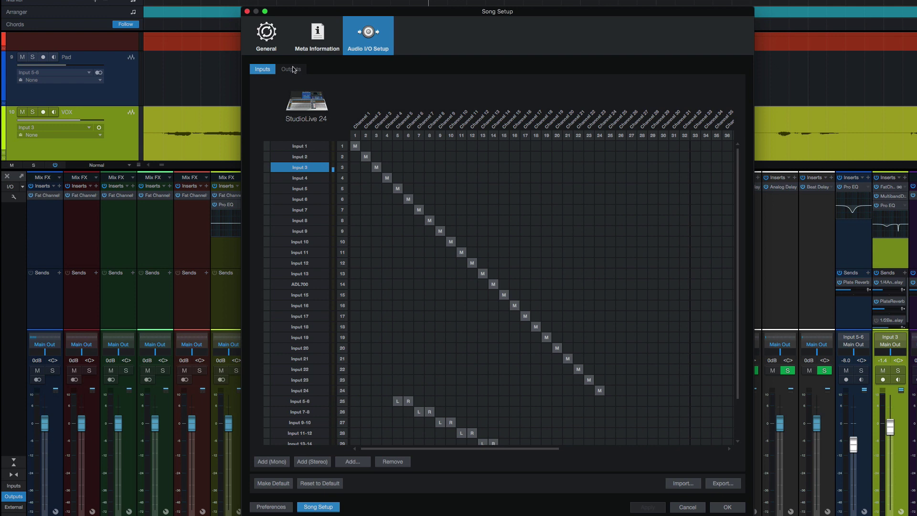
# - Show the Outputs page and scroll across the output routing
pyautogui.click(293, 70)
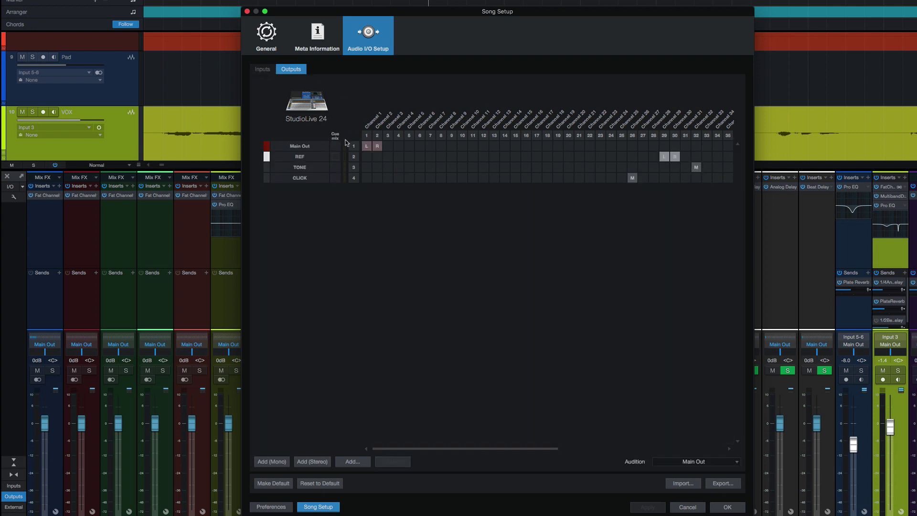
pyautogui.hscroll(10, 507, 119)
pyautogui.hscroll(-10, 504, 211)
# - On Meta Information, turn on Show Copyright Notice, toggle Pop-up when Song opens, and apply
pyautogui.click(324, 45)
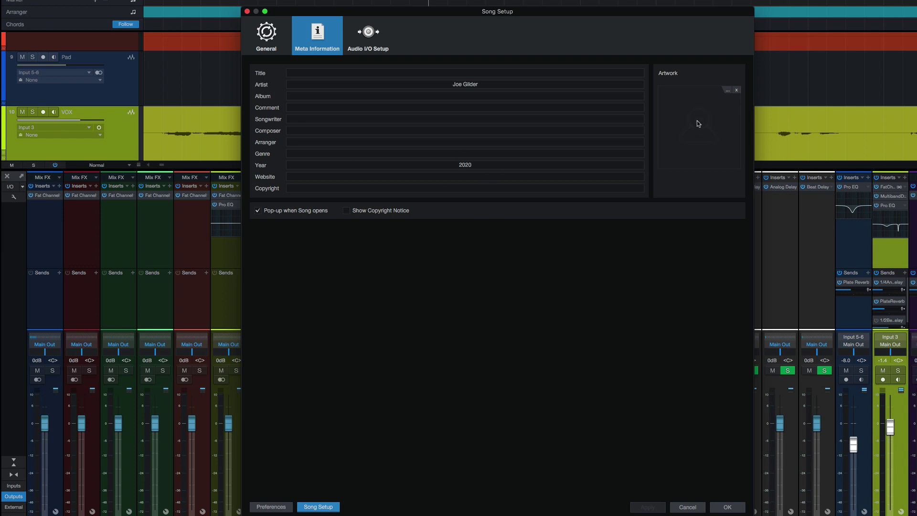
pyautogui.click(352, 211)
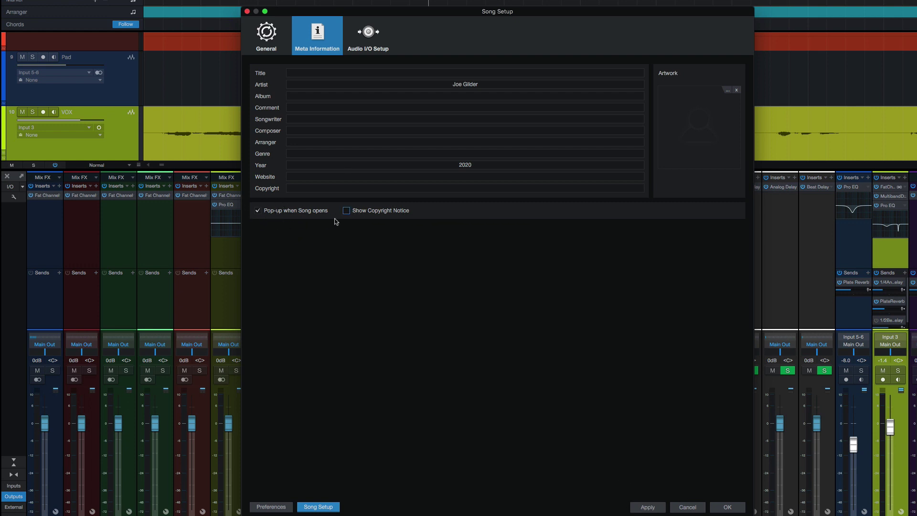
pyautogui.click(265, 216)
pyautogui.click(653, 509)
# - Move through the Song Setup tabs to the General song settings page
pyautogui.click(366, 30)
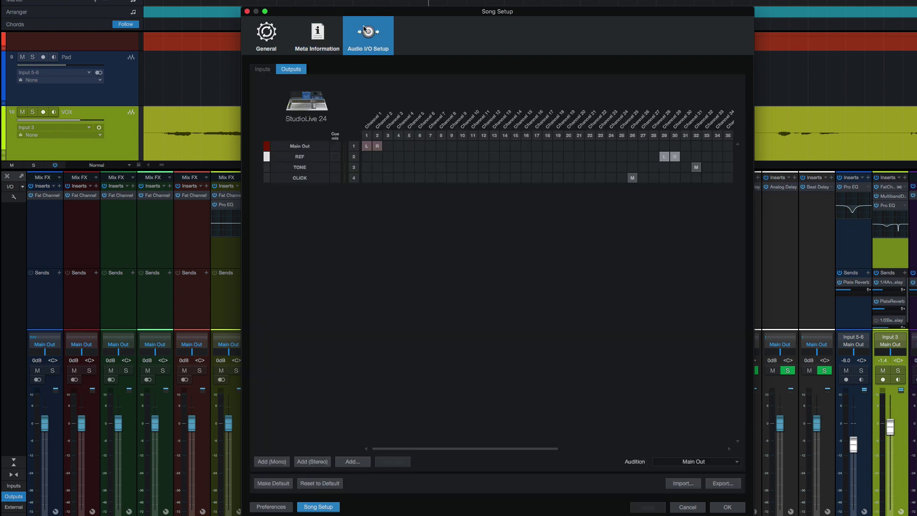
pyautogui.click(327, 38)
pyautogui.click(281, 39)
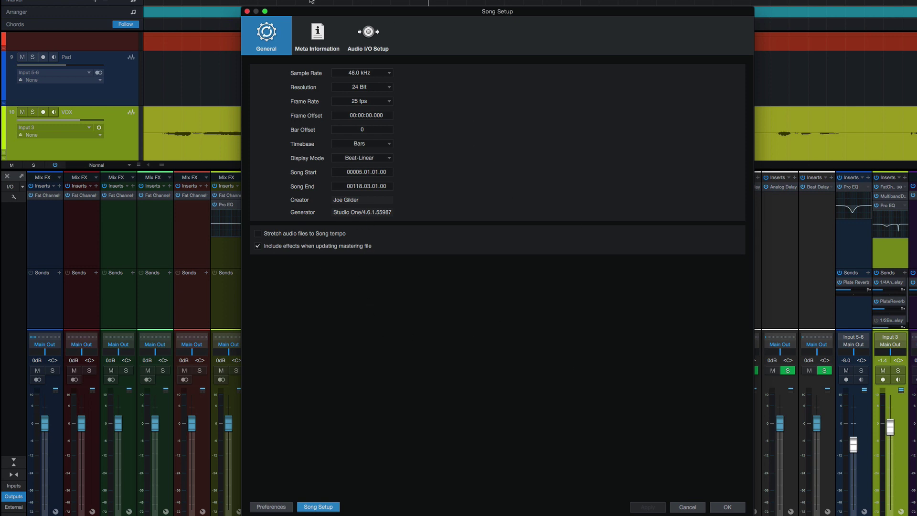
# - Cancel Song Setup, leaving the VOX Fat Channel XT window showing
pyautogui.click(694, 507)
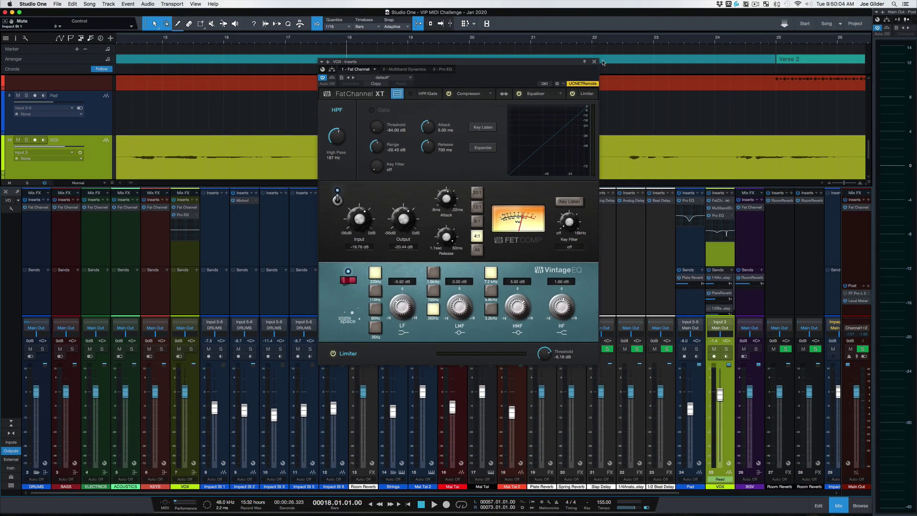
# - Close the VOX channel's Fat Channel XT plug-in window
pyautogui.click(595, 62)
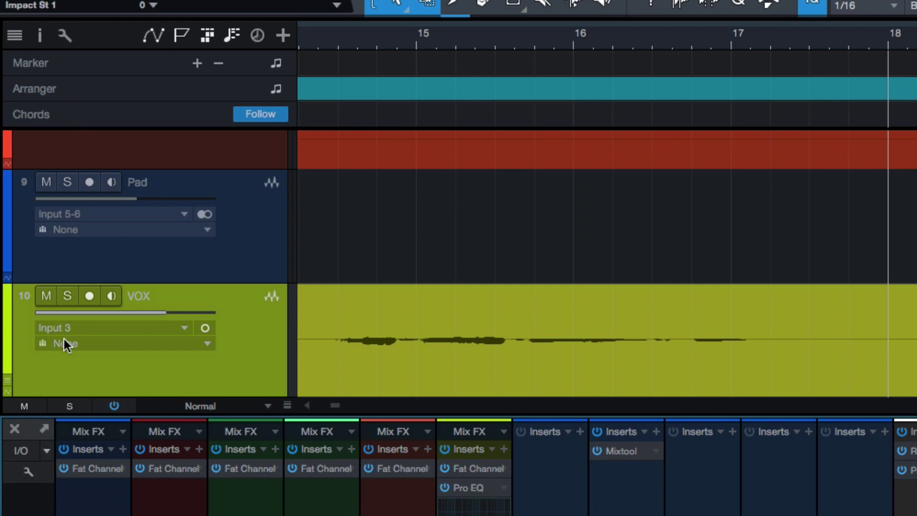
# - In the track list view options, toggle Colorize track controls off and back on
pyautogui.click(64, 36)
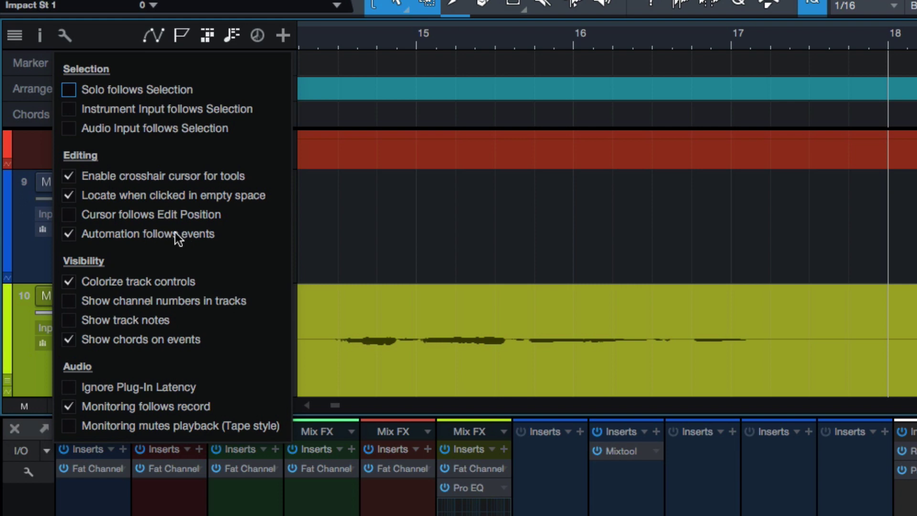
pyautogui.click(68, 286)
pyautogui.click(68, 285)
# - Leave Show channel numbers off and toggle Show track notes on, then off
pyautogui.click(73, 305)
pyautogui.click(73, 305)
pyautogui.click(73, 305)
pyautogui.click(73, 304)
pyautogui.click(73, 305)
pyautogui.click(73, 304)
pyautogui.click(73, 305)
pyautogui.click(73, 305)
pyautogui.click(68, 324)
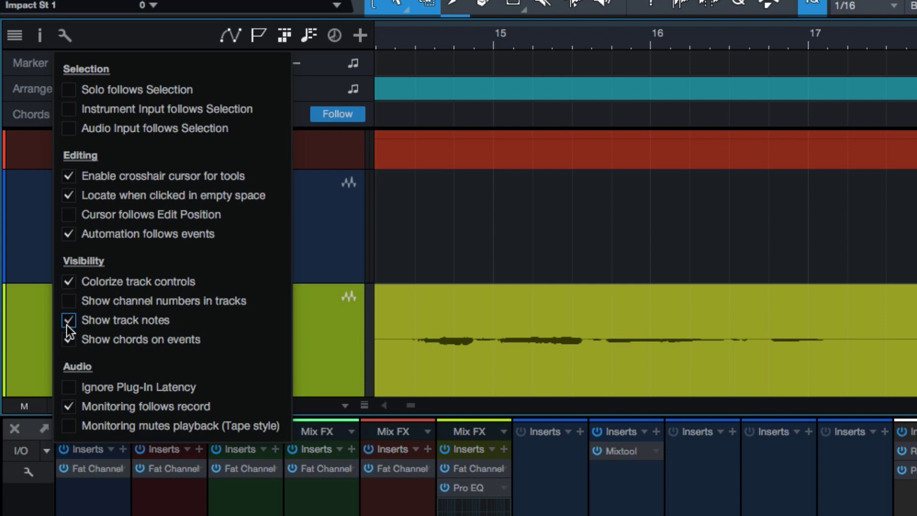
pyautogui.click(67, 325)
# - Re-enable Show track notes, close the options menu and select the VOX track
pyautogui.click(67, 325)
pyautogui.click(70, 45)
pyautogui.click(37, 274)
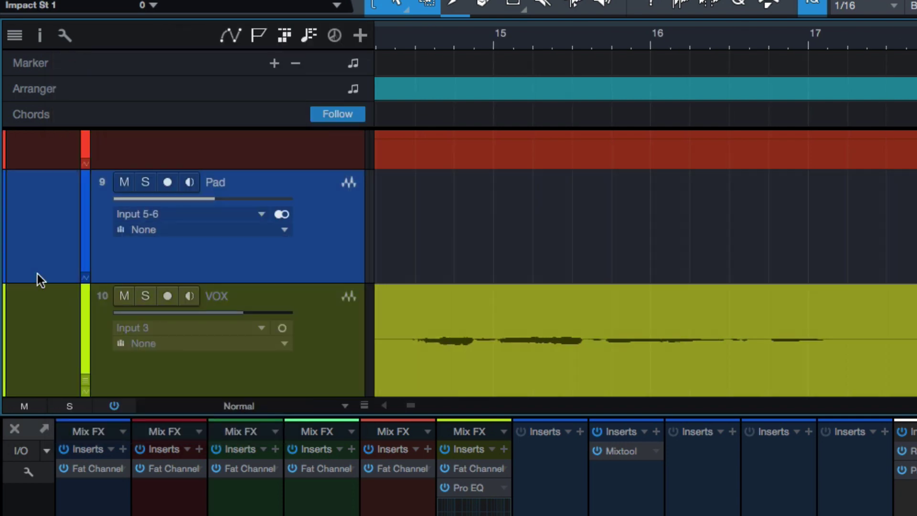
pyautogui.click(36, 320)
# - Write the note 'THIS WAS AMAZING' in the VOX track's notes area and commit it
pyautogui.click(37, 321)
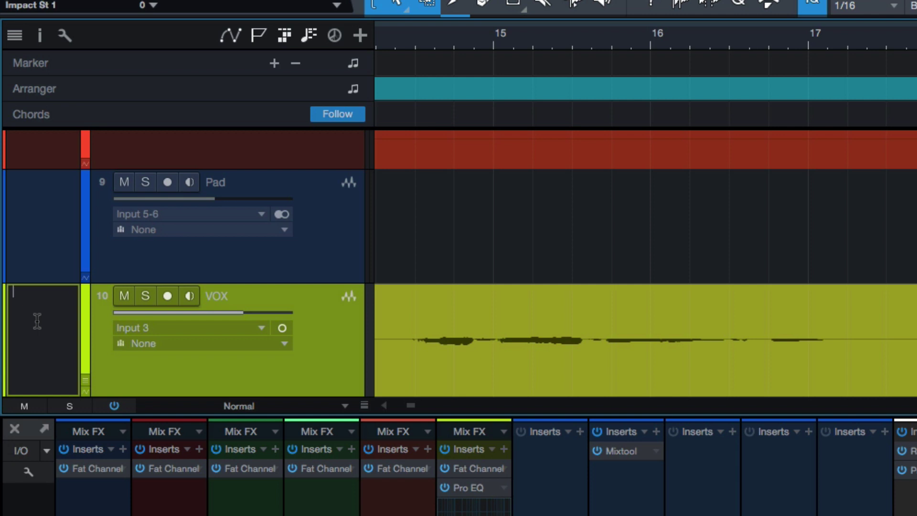
pyautogui.write('THIS WAS AMAZING')
pyautogui.hotkey('shift', 'Return')
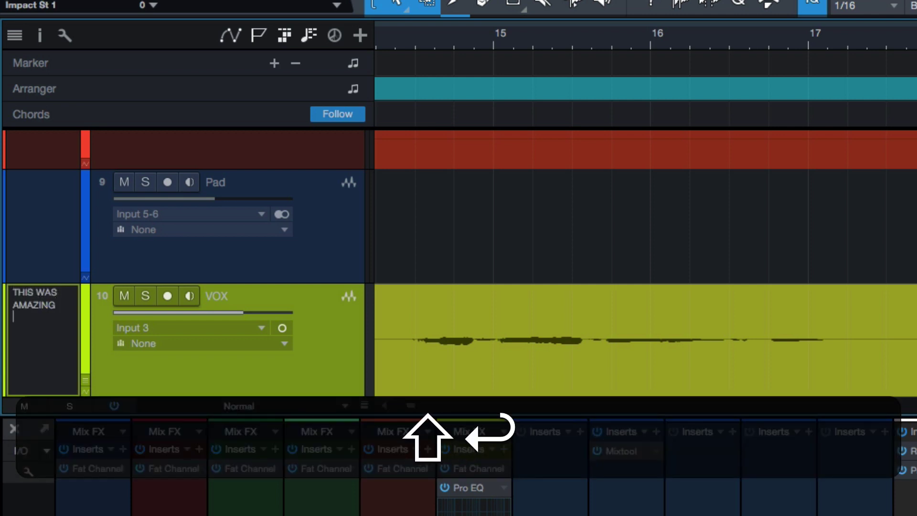
pyautogui.click(28, 267)
pyautogui.click(30, 331)
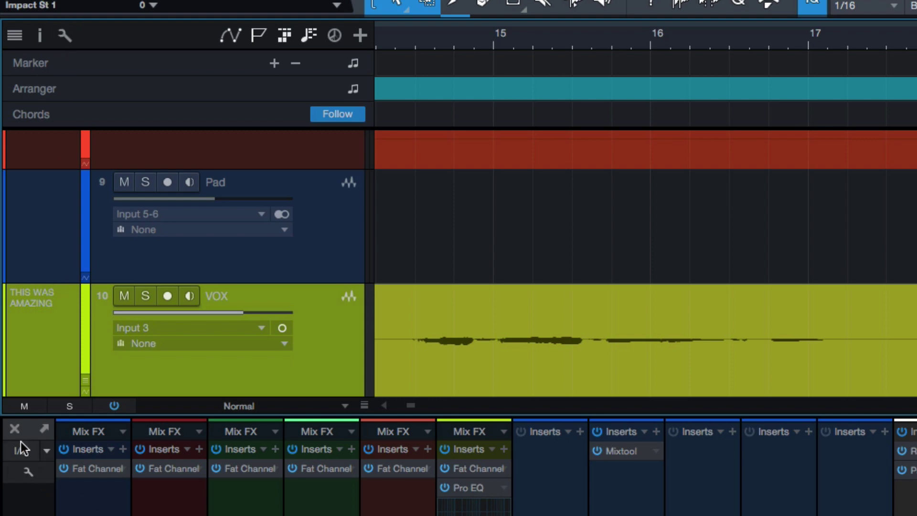
# - In the console view options, turn Channel notes on to see the VOX note, then off
pyautogui.click(28, 468)
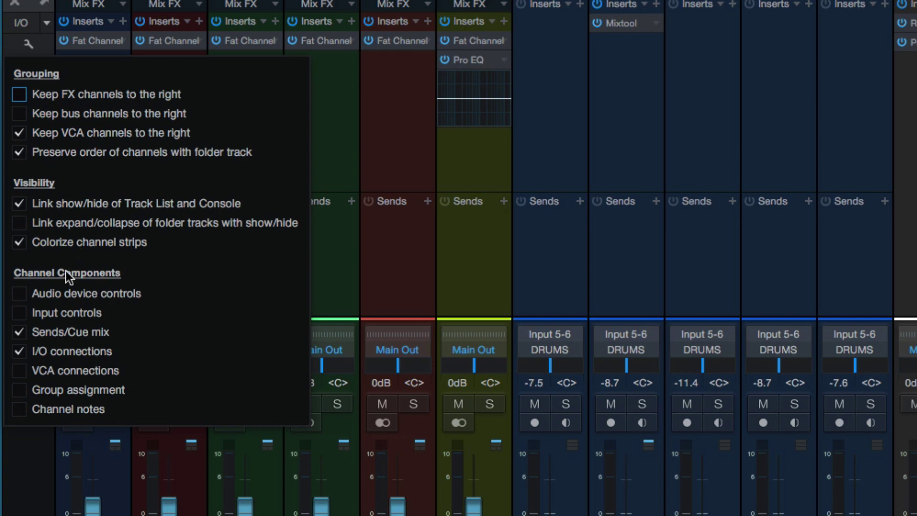
pyautogui.click(19, 410)
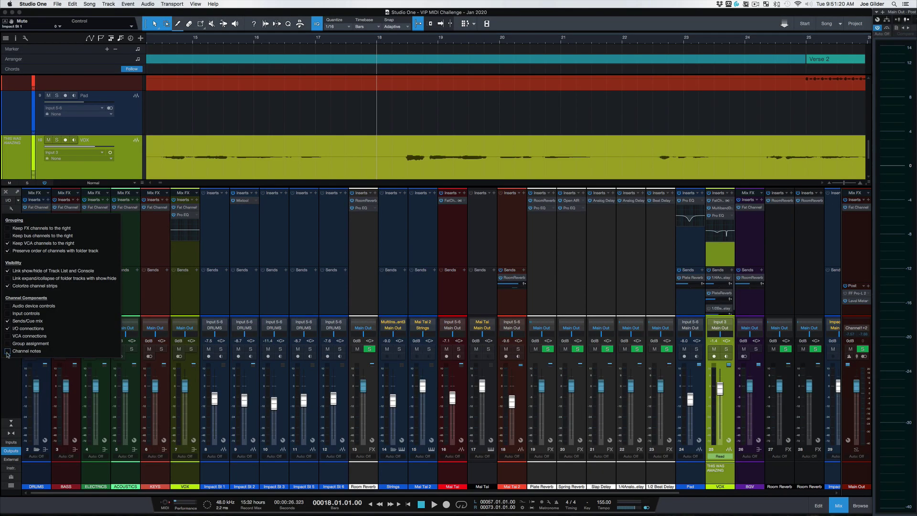
pyautogui.click(7, 352)
# - Close the console options and untick Show track notes in the arrange view's options
pyautogui.click(26, 36)
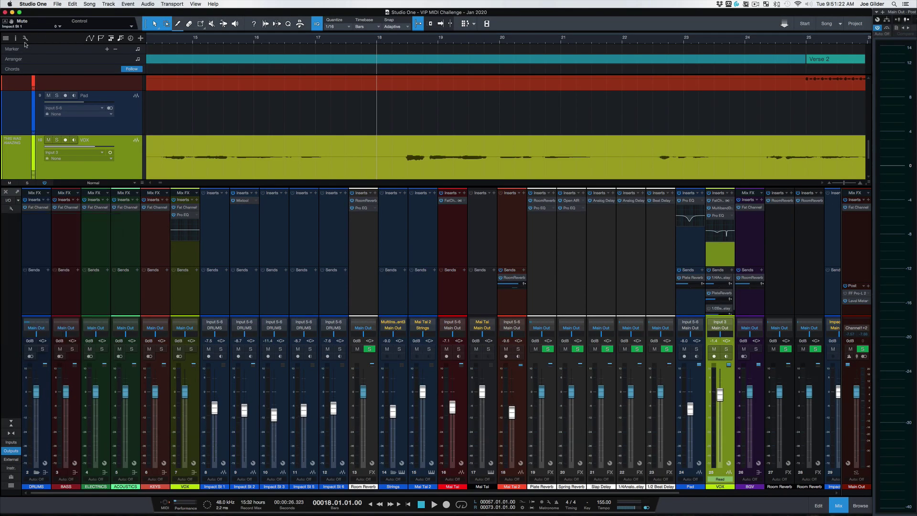
pyautogui.click(25, 38)
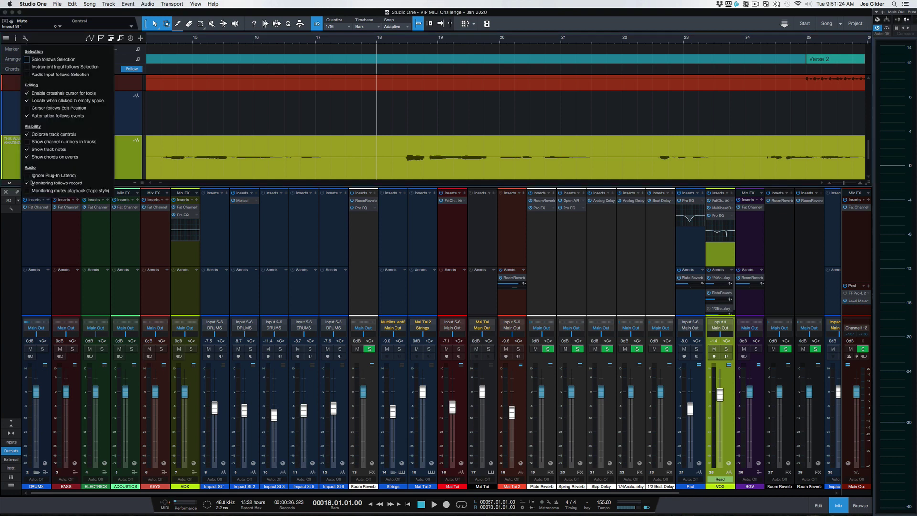
pyautogui.click(27, 150)
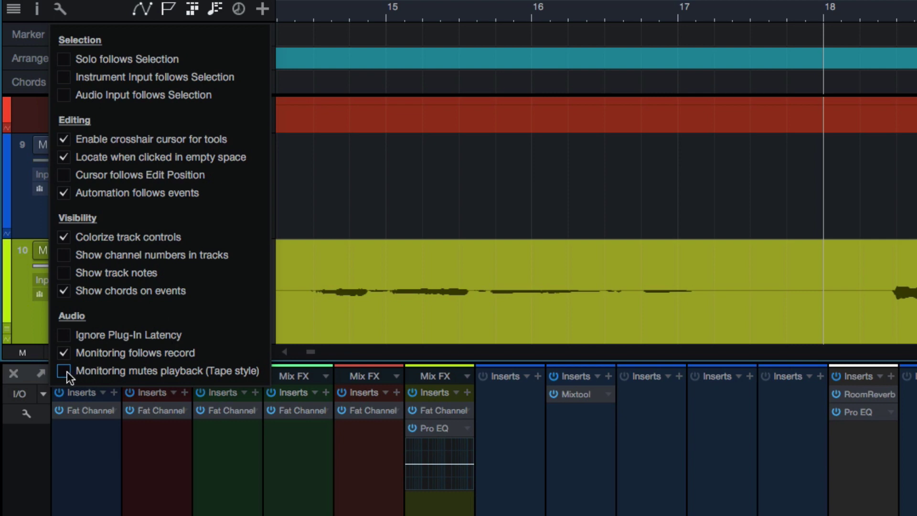
# - Close the arrange options and drag the Room Reverb channel two slots right in the console
pyautogui.click(223, 506)
pyautogui.click(24, 415)
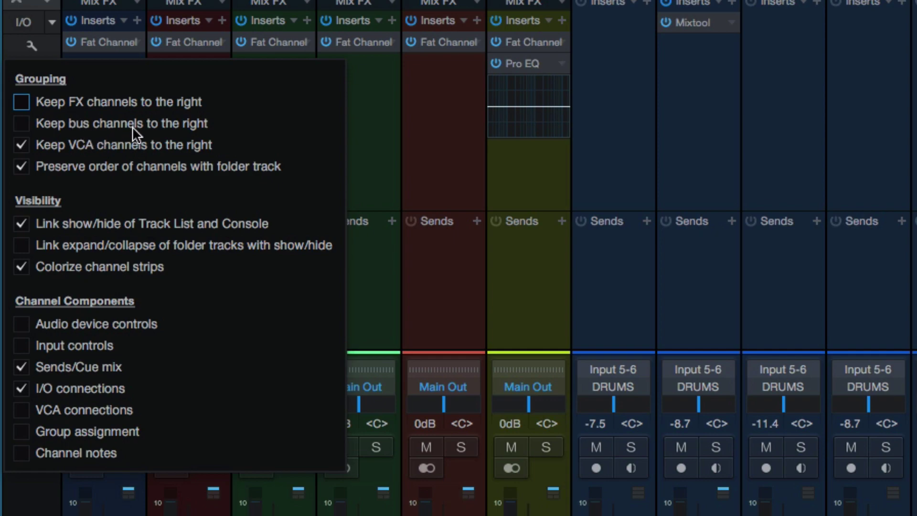
pyautogui.press('Escape')
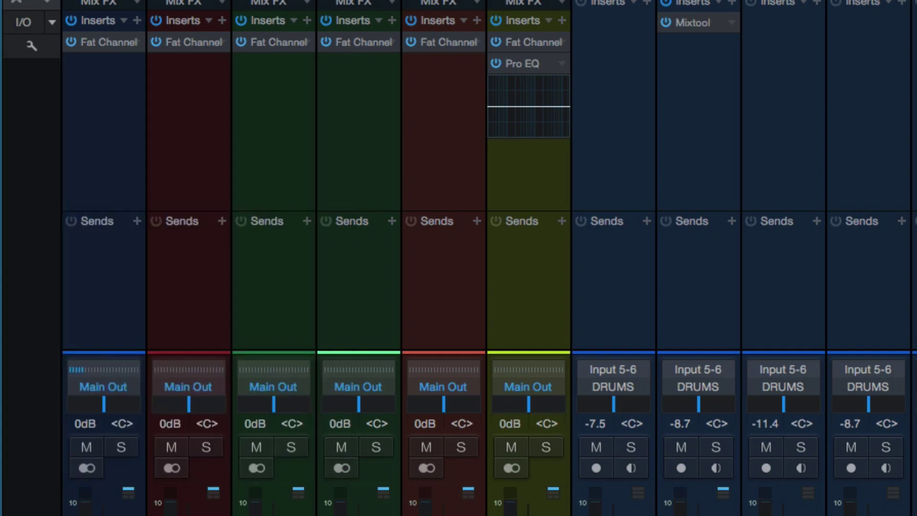
pyautogui.moveTo(397, 300); pyautogui.dragTo(351, 289)
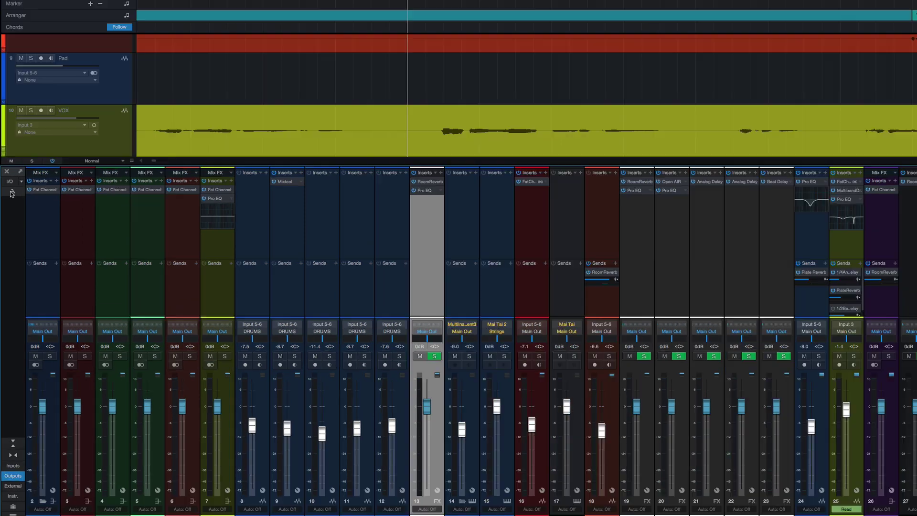
# - Toggle keeping bus channels at the right on and off, then undo the Room Reverb move
pyautogui.click(11, 208)
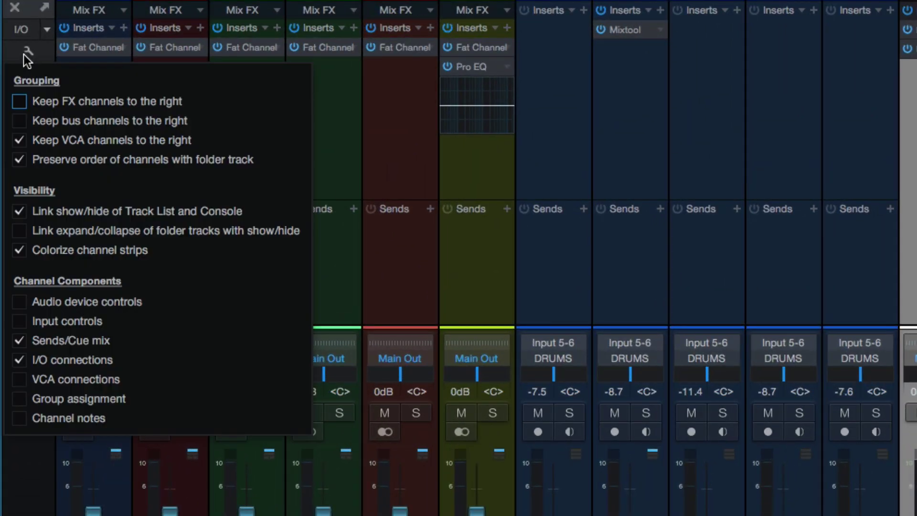
pyautogui.click(19, 122)
pyautogui.click(19, 122)
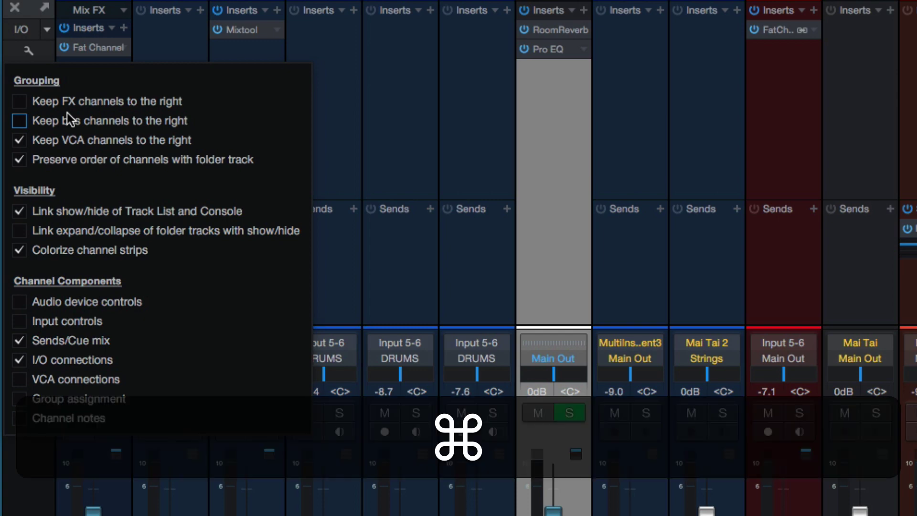
pyautogui.press('super+z')
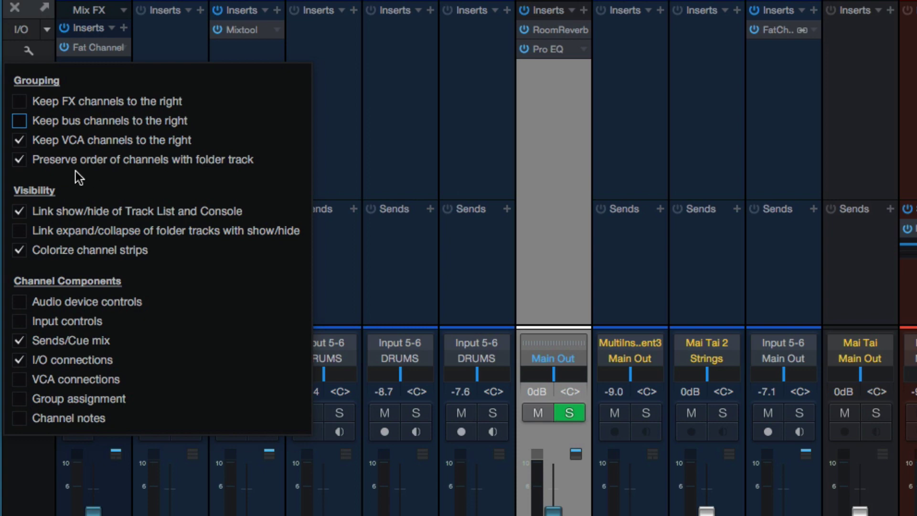
# - Toggle folder-track channel order and colourized strips, then show audio device controls on strips
pyautogui.click(53, 167)
pyautogui.click(53, 166)
pyautogui.click(54, 166)
pyautogui.click(53, 166)
pyautogui.click(57, 256)
pyautogui.click(56, 256)
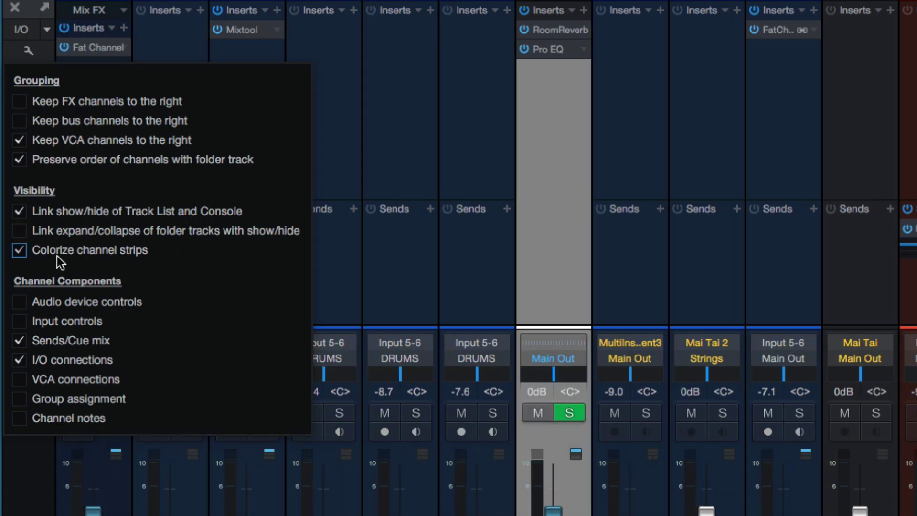
pyautogui.click(48, 306)
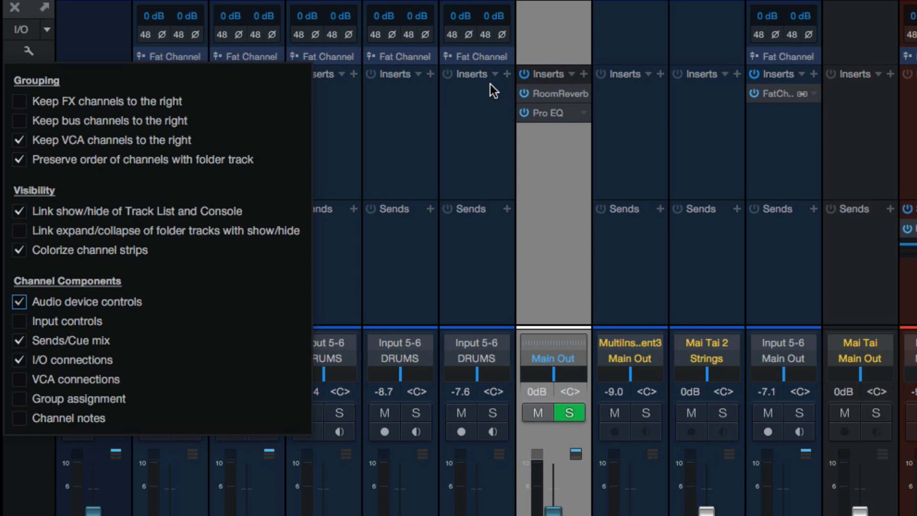
# - Hide audio device controls and show input gain and polarity controls on console channels
pyautogui.click(19, 301)
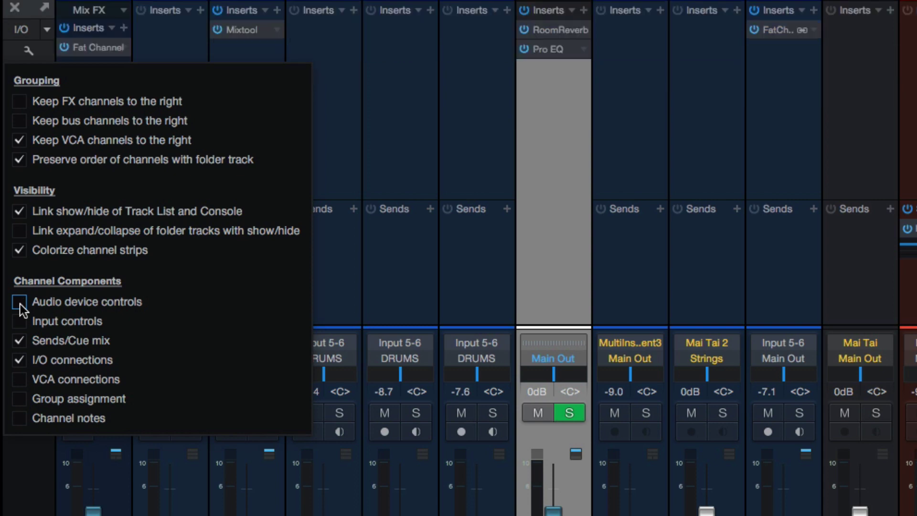
pyautogui.click(19, 322)
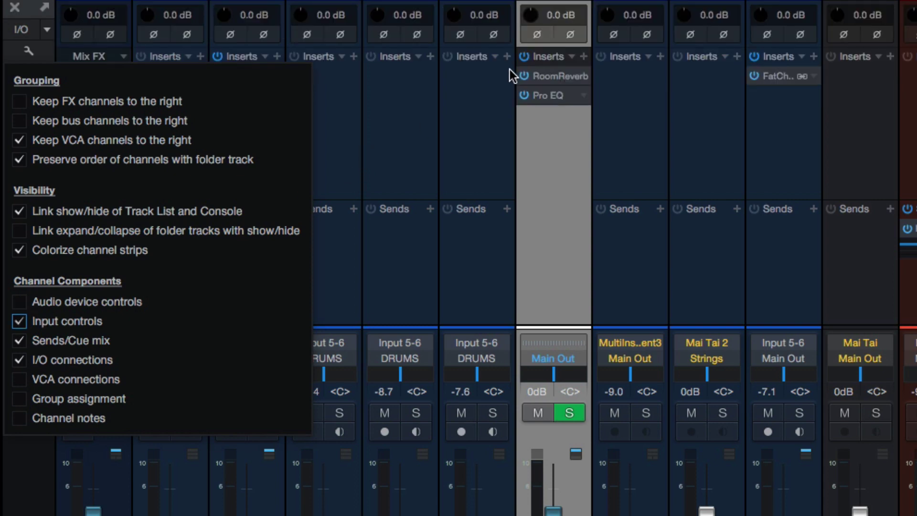
pyautogui.click(534, 16)
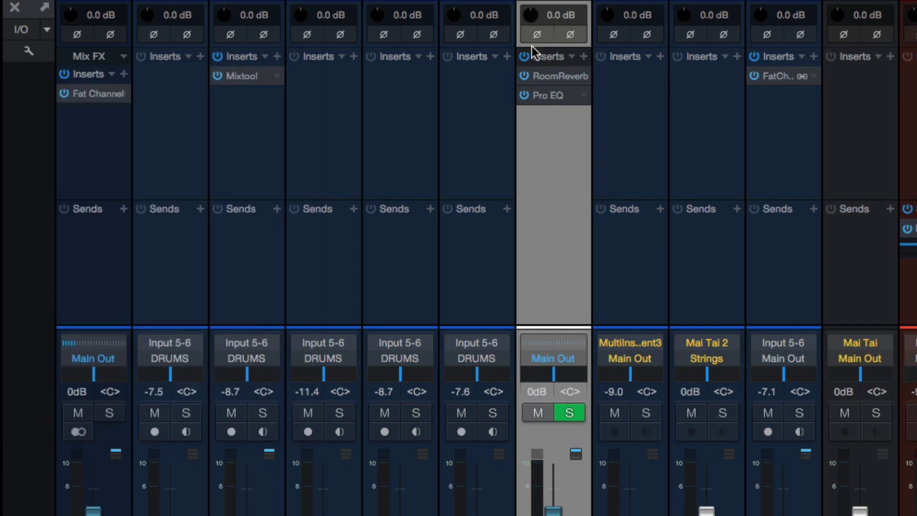
# - Test Main Out input gain at +8.4 dB then 0 dB, and flip both polarity buttons and back
pyautogui.moveTo(534, 16); pyautogui.dragTo(534, 6)
pyautogui.keyDown('super'); pyautogui.click(532, 16); pyautogui.keyUp('super')
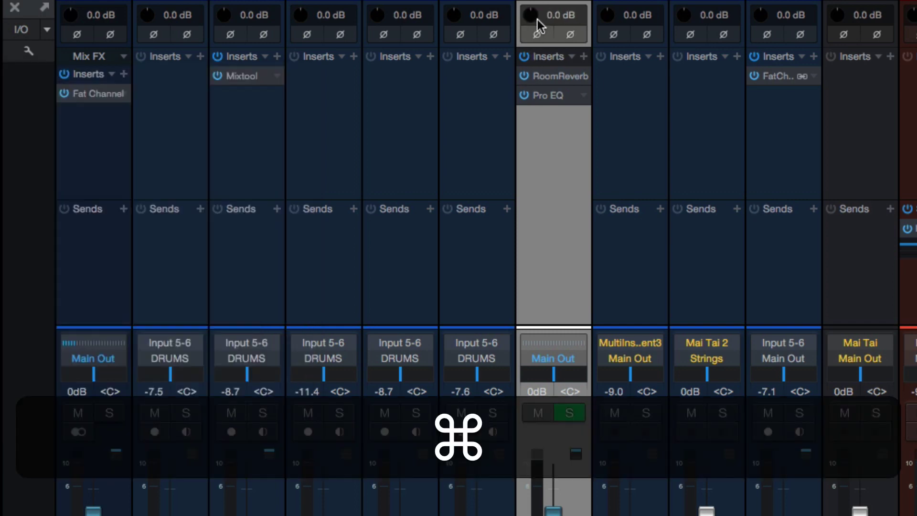
pyautogui.keyDown('super'); pyautogui.click(537, 35); pyautogui.keyUp('super')
pyautogui.keyDown('super'); pyautogui.click(576, 35); pyautogui.keyUp('super')
pyautogui.click(543, 34)
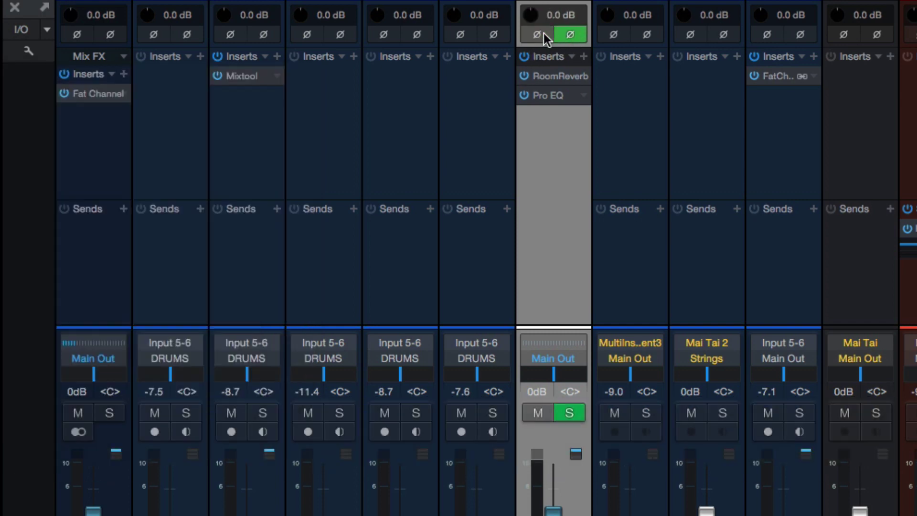
pyautogui.click(576, 35)
pyautogui.click(25, 53)
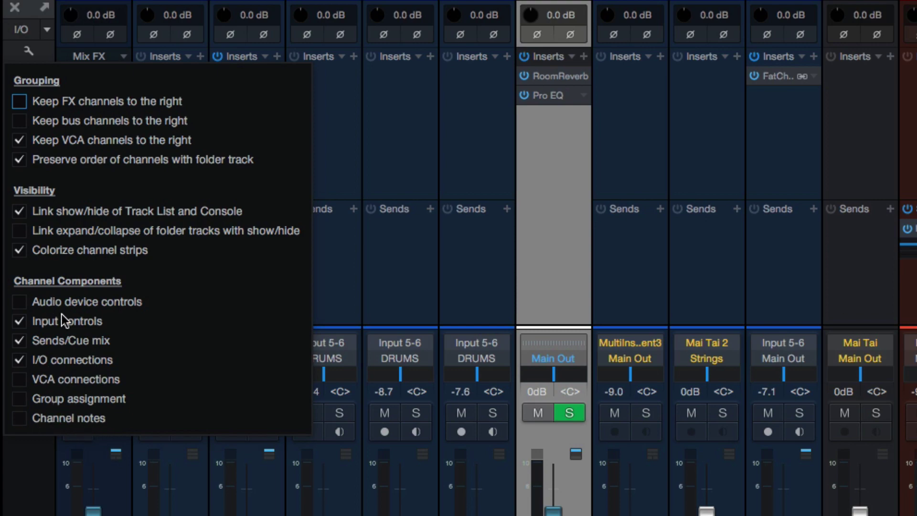
pyautogui.click(373, 248)
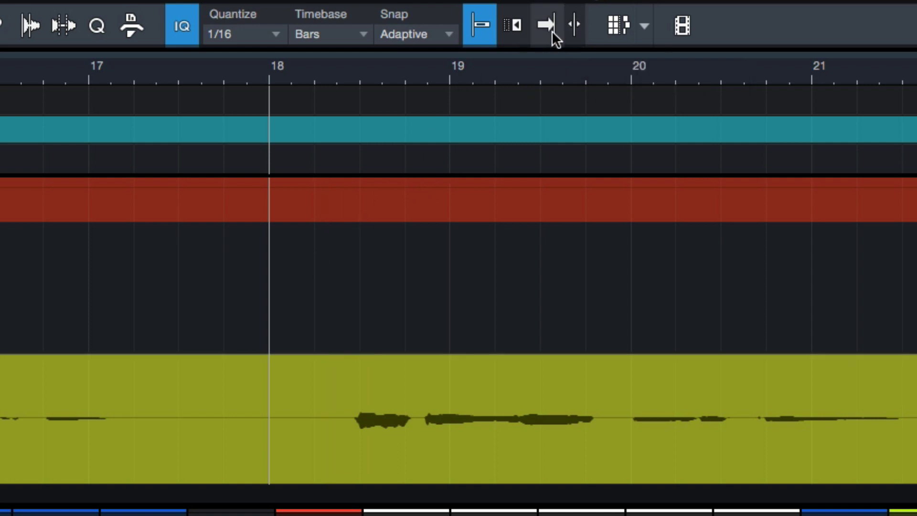
# - Turn on autoscroll, zoom out with W, and play from the Pad part at the Chorus, bar 37
pyautogui.click(573, 23)
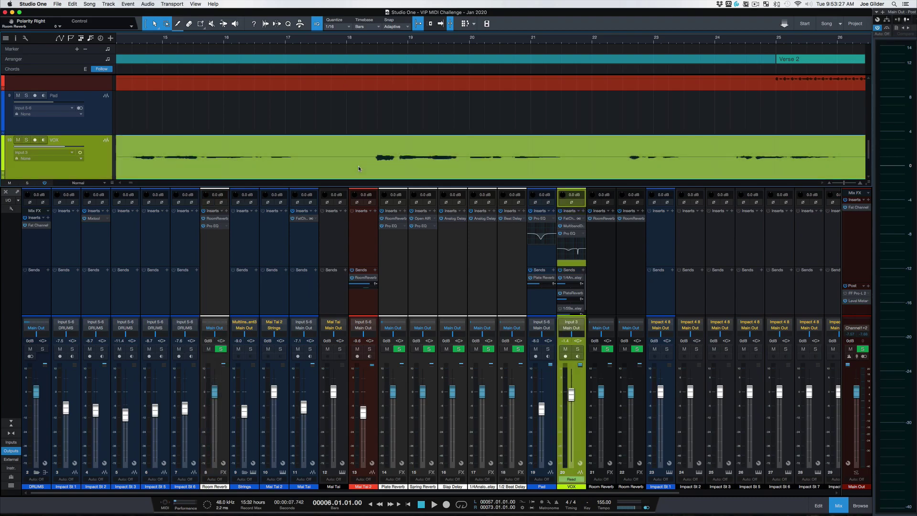
pyautogui.press('w')
pyautogui.press('w')
pyautogui.press('w')
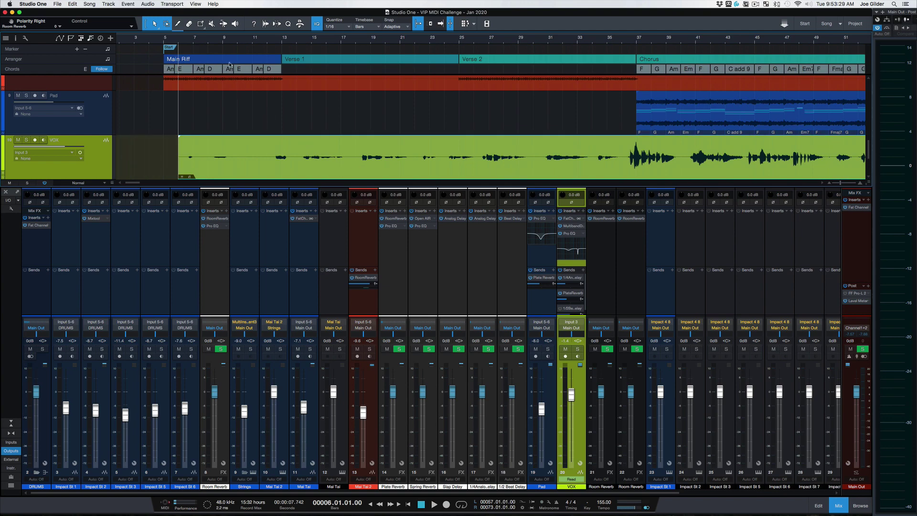
pyautogui.click(647, 124)
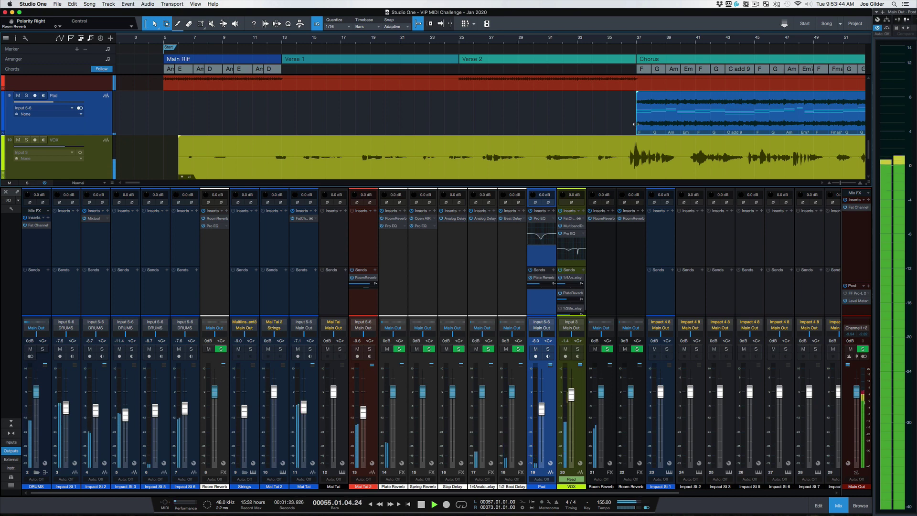
# - With autoscroll on via F, jump playback to around bar 105 and stop
pyautogui.press('f')
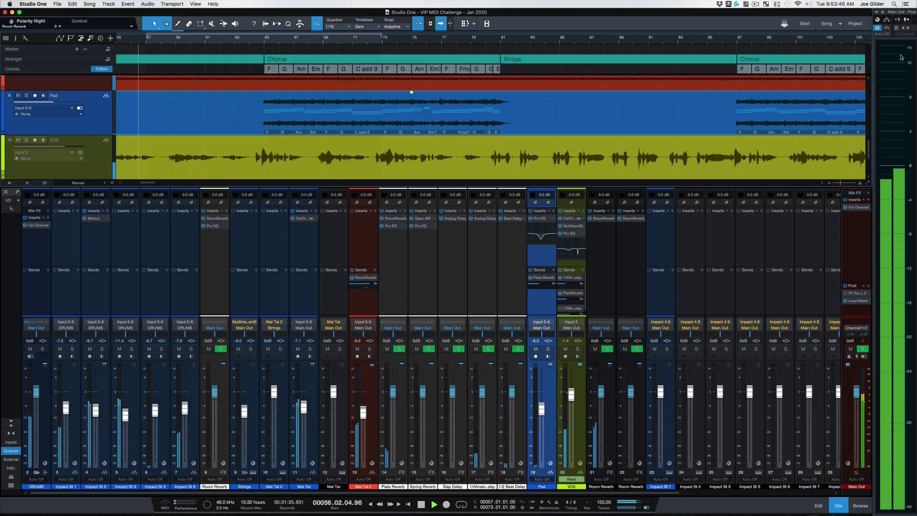
pyautogui.click(858, 43)
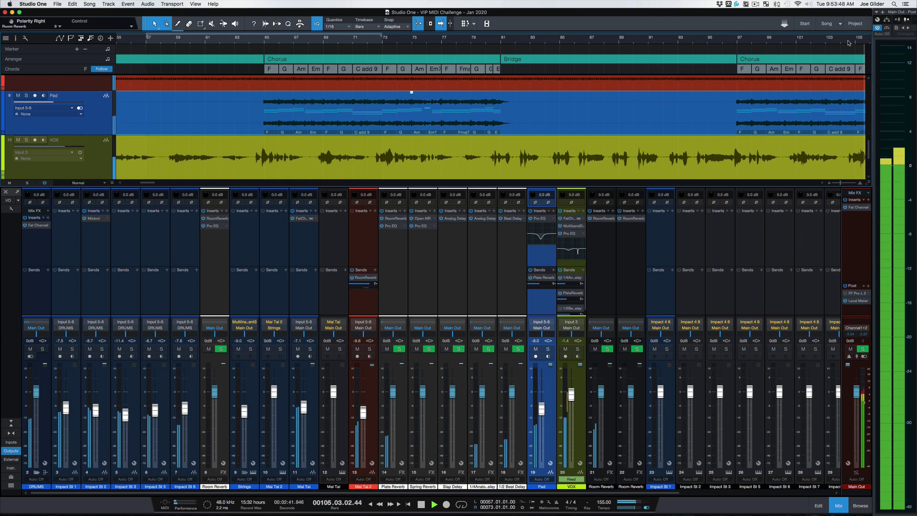
pyautogui.press('space')
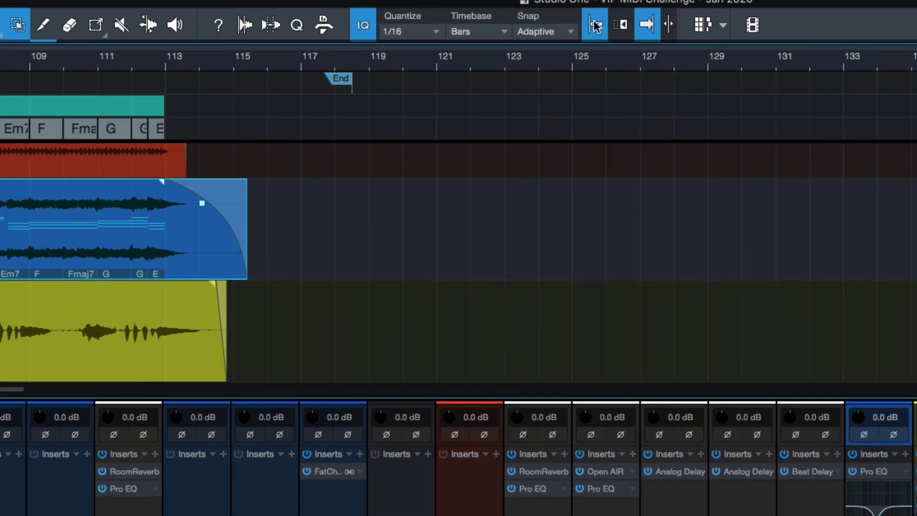
# - Toggle Snap off and on with the toolbar button and the N key, leaving it on
pyautogui.click(594, 27)
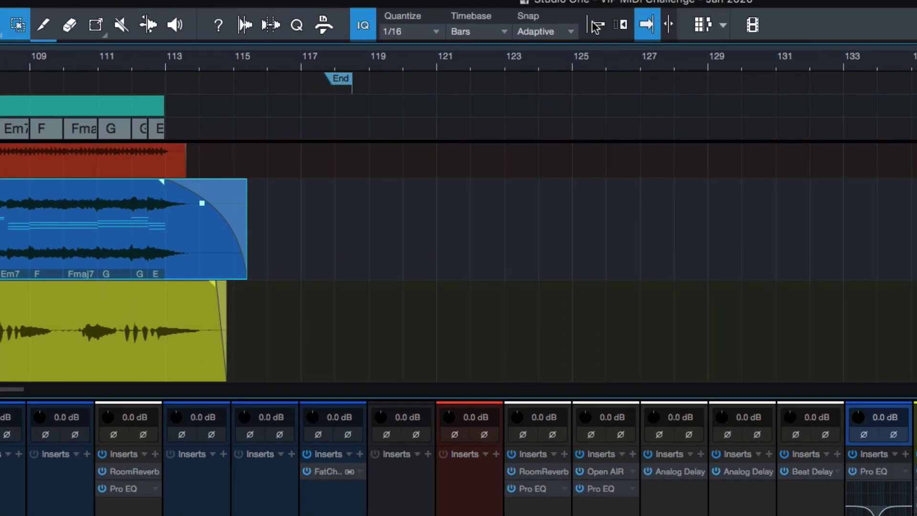
pyautogui.click(594, 27)
pyautogui.click(595, 27)
pyautogui.click(595, 27)
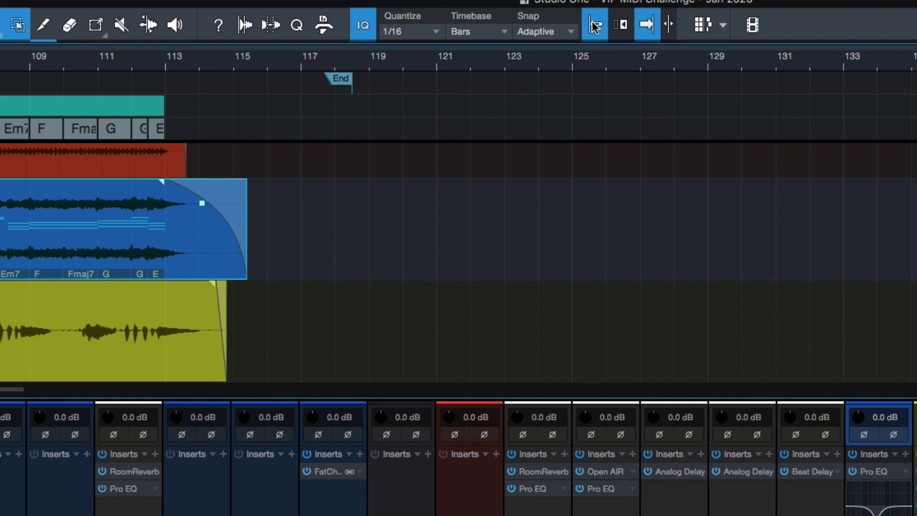
pyautogui.press('n')
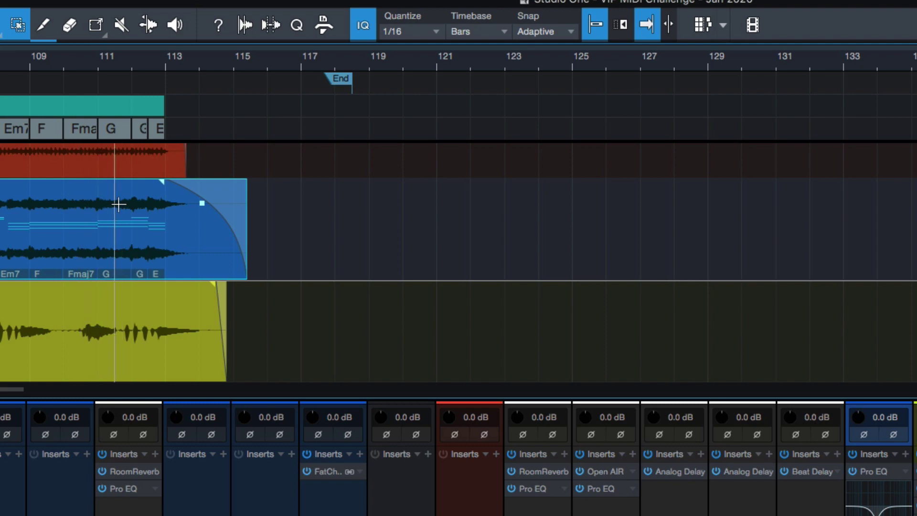
pyautogui.press('n')
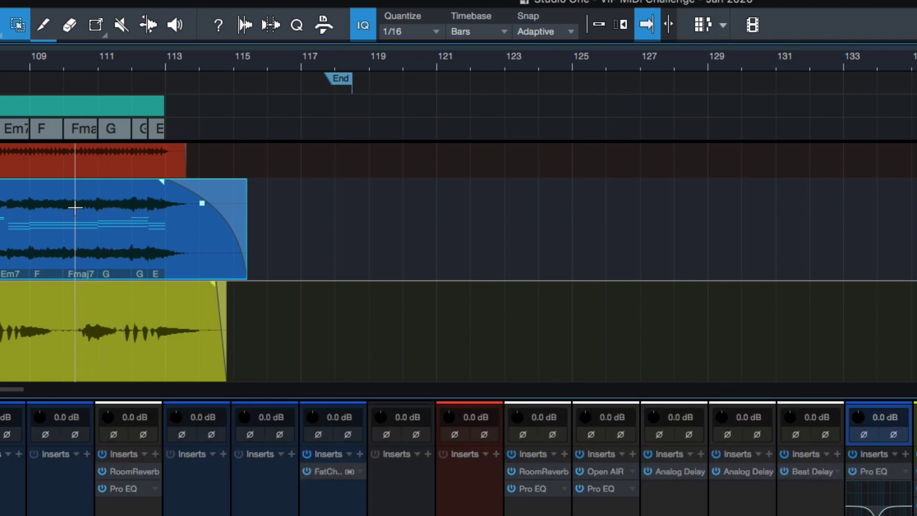
pyautogui.press('n')
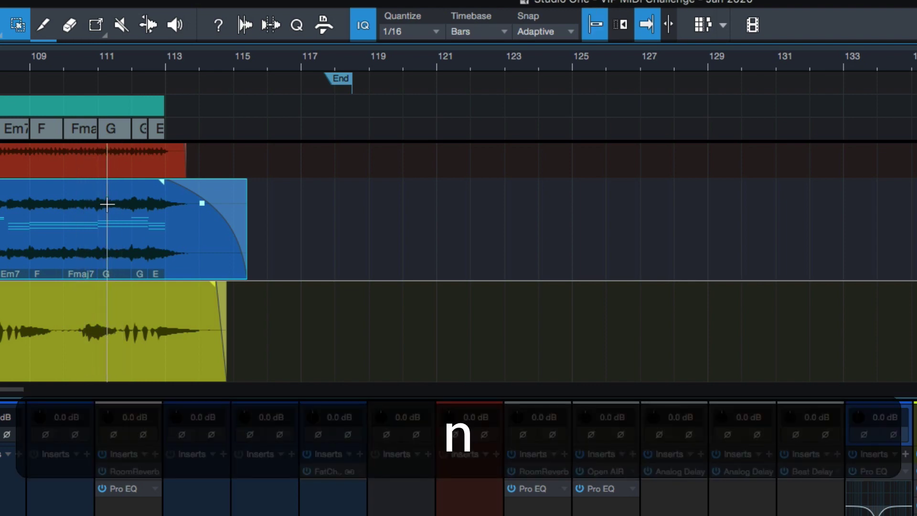